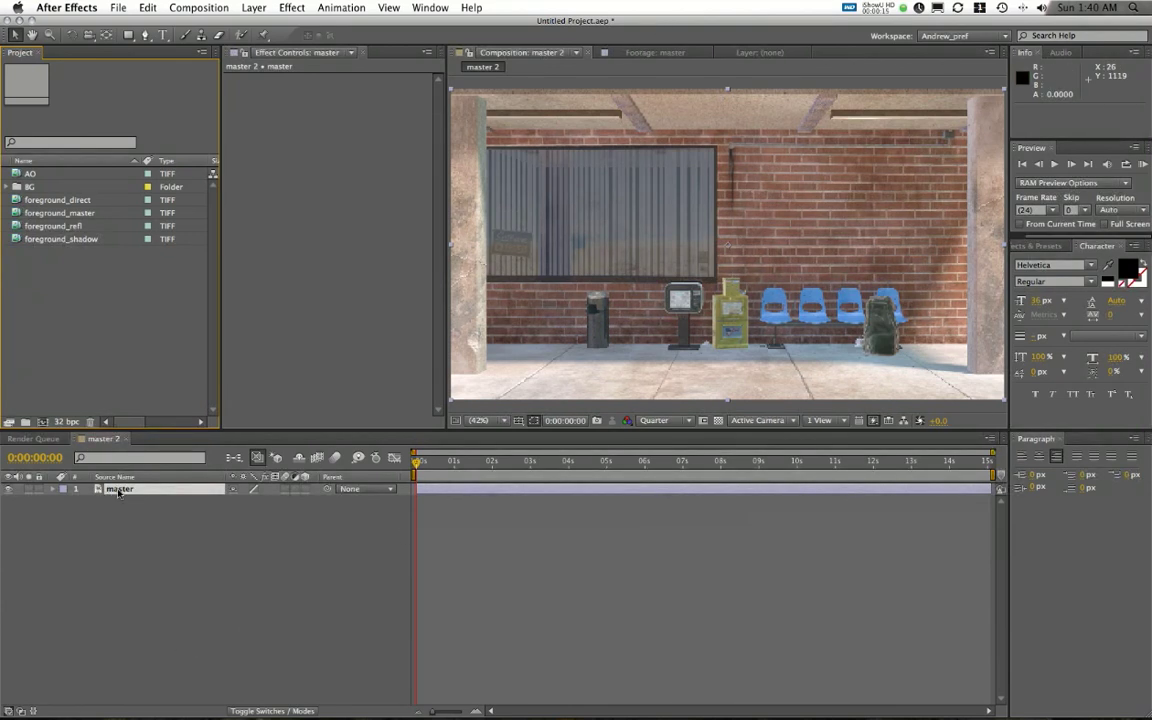
Move the master 2 composition out of the BG folder to the project root and rename it bg_only.
left_click(9, 187)
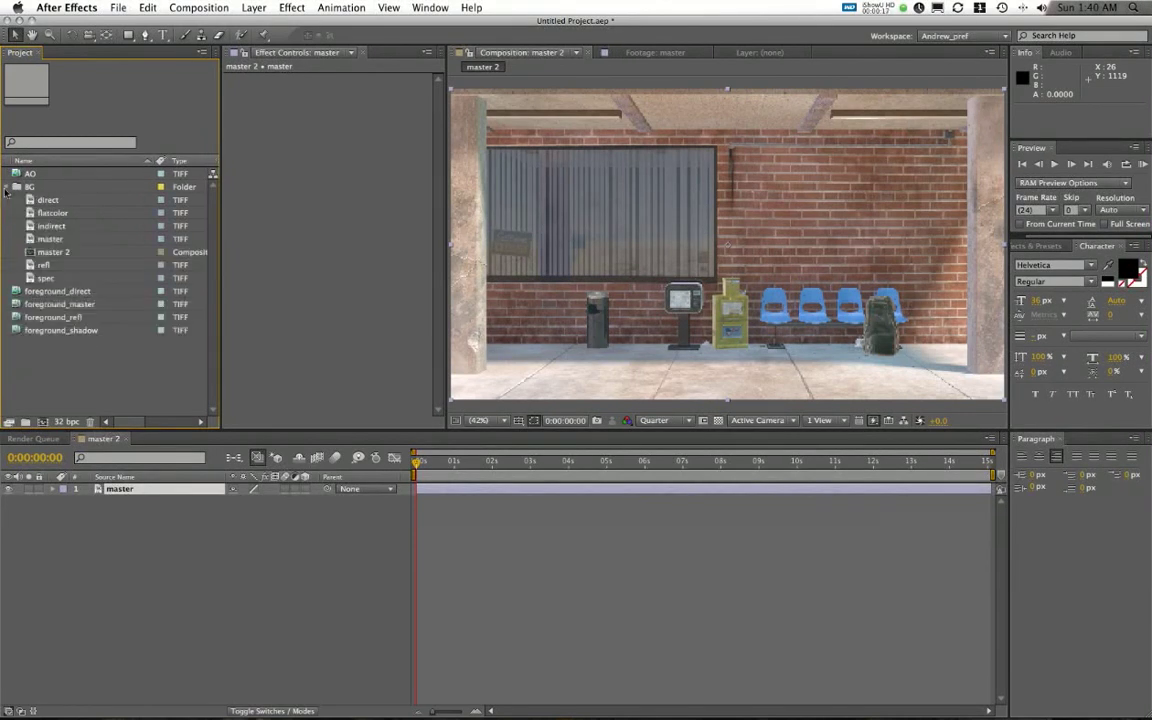
left_click_drag(57, 253, 43, 352)
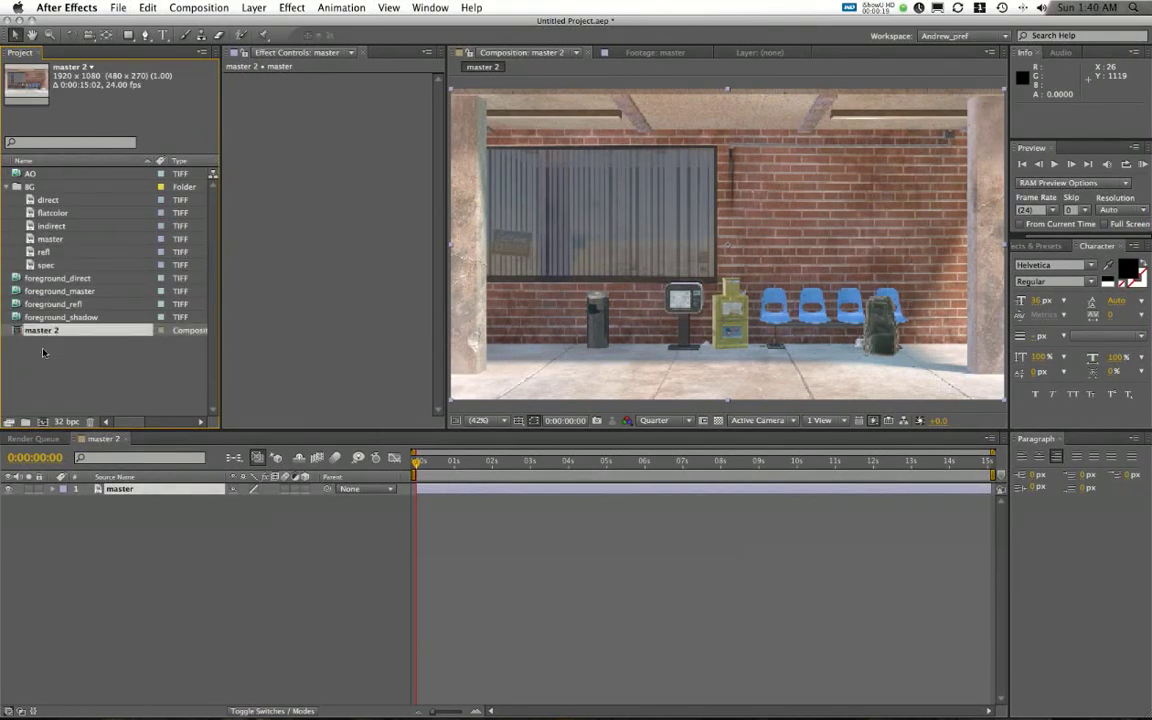
left_click(11, 187)
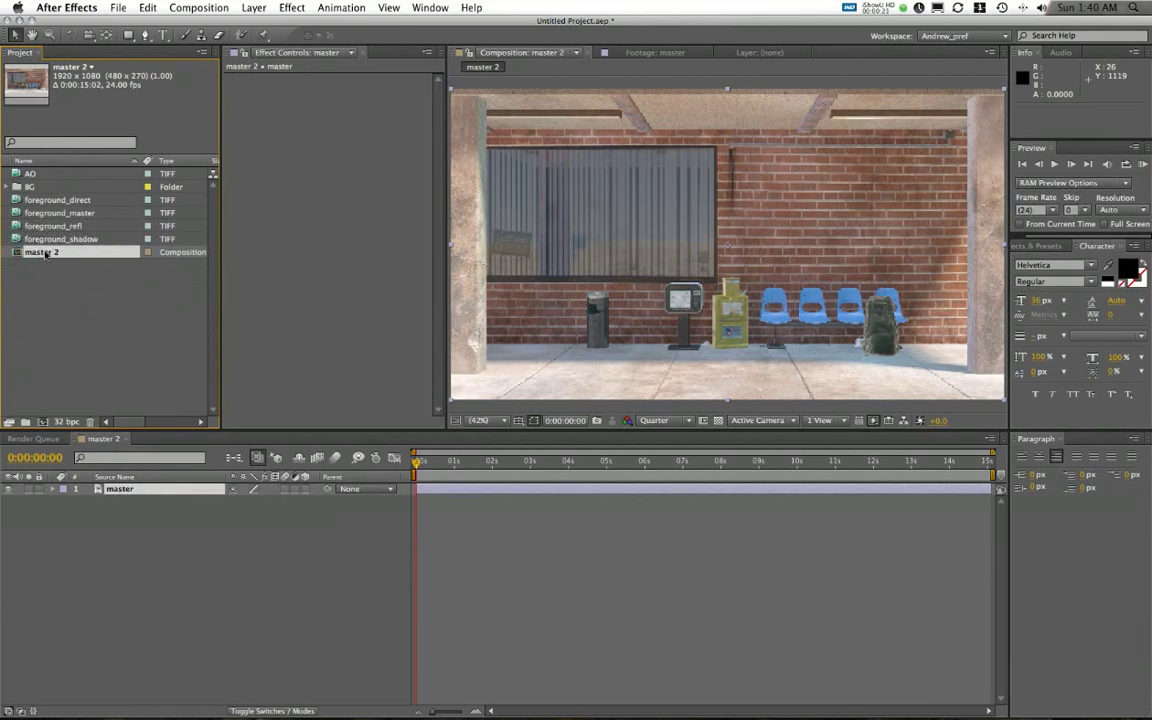
right_click(45, 255)
left_click(80, 380)
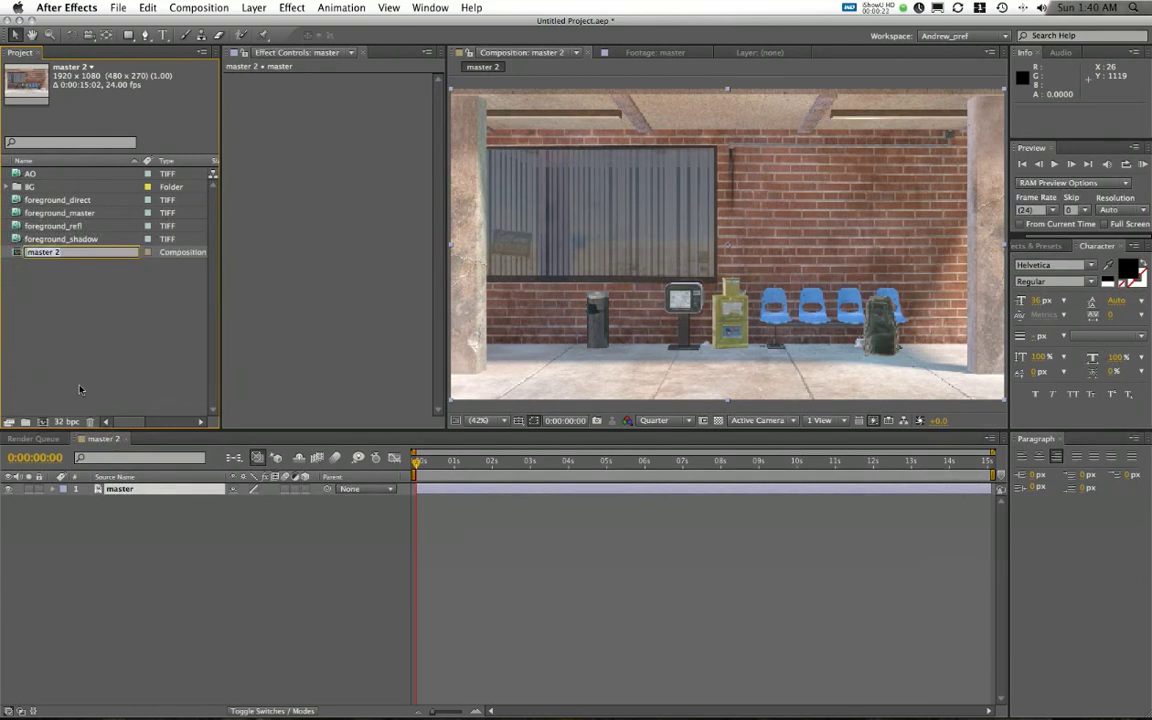
type("bg_only")
key("Return")
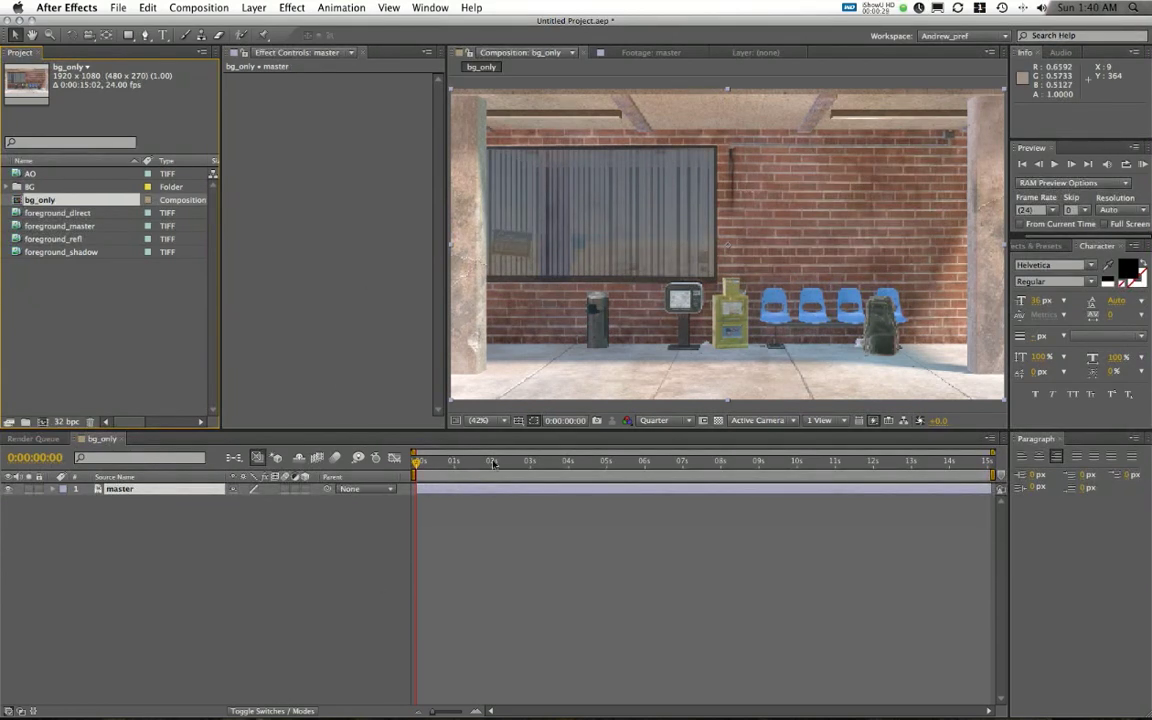
Apply an Exposure effect to the master layer with gamma correction 0.51 and exposure 0.57.
left_click(495, 421)
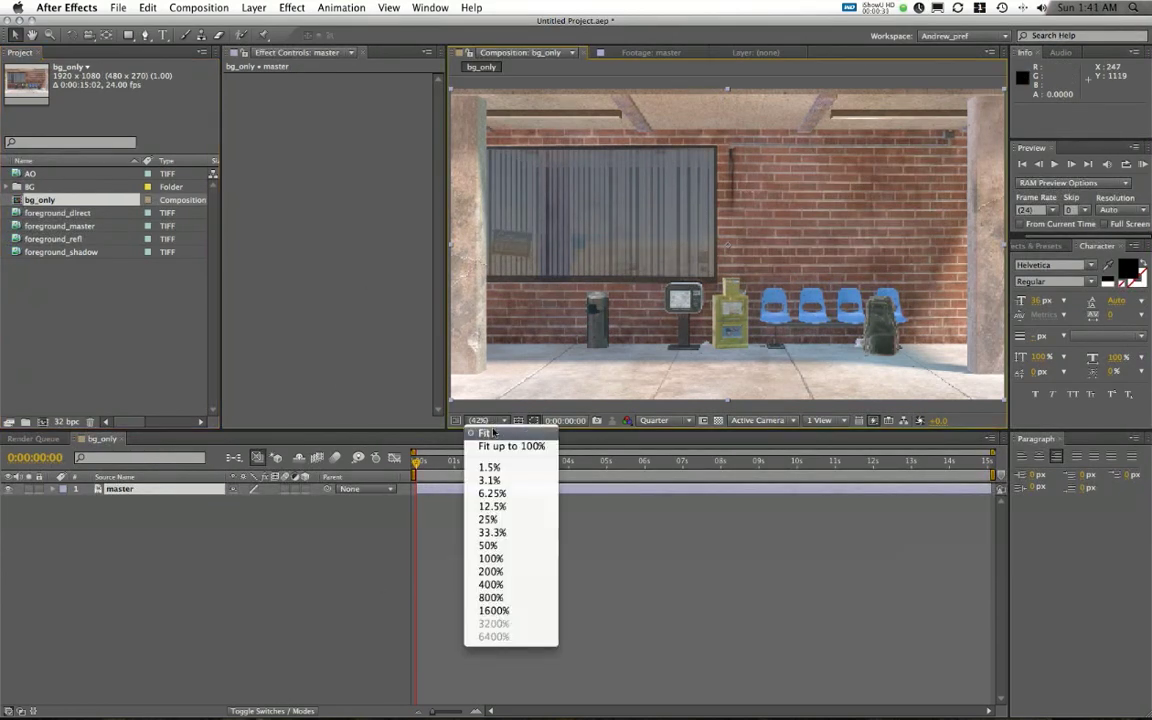
left_click(268, 545)
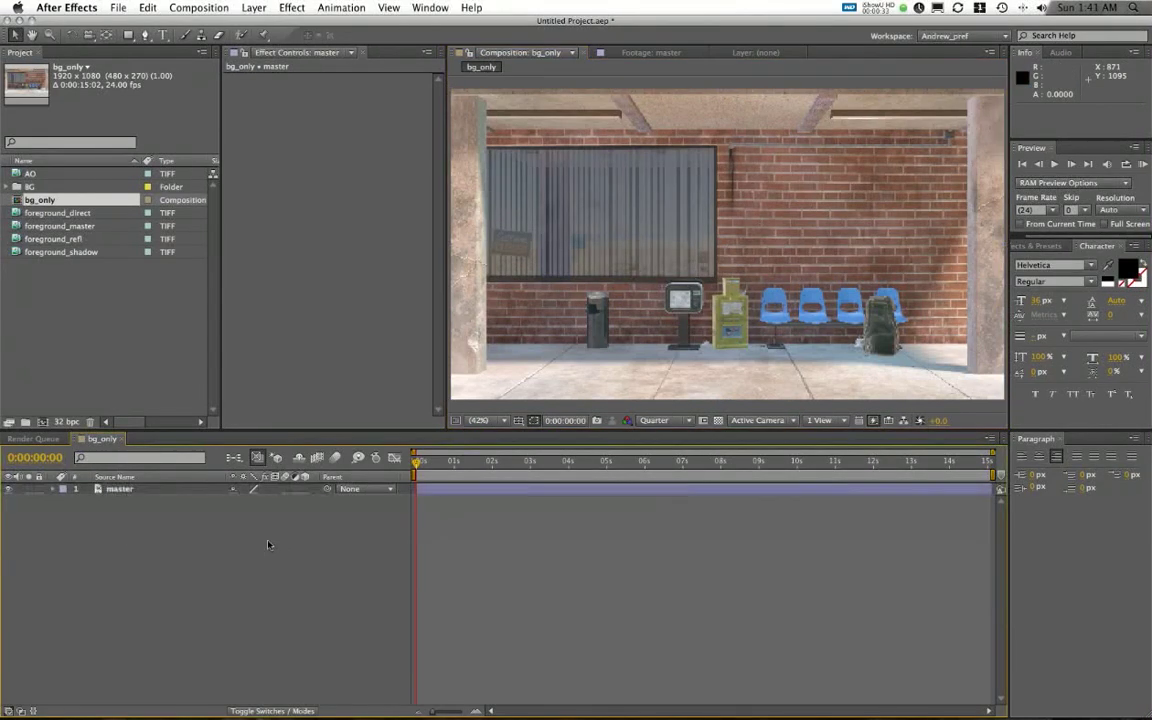
left_click(118, 490)
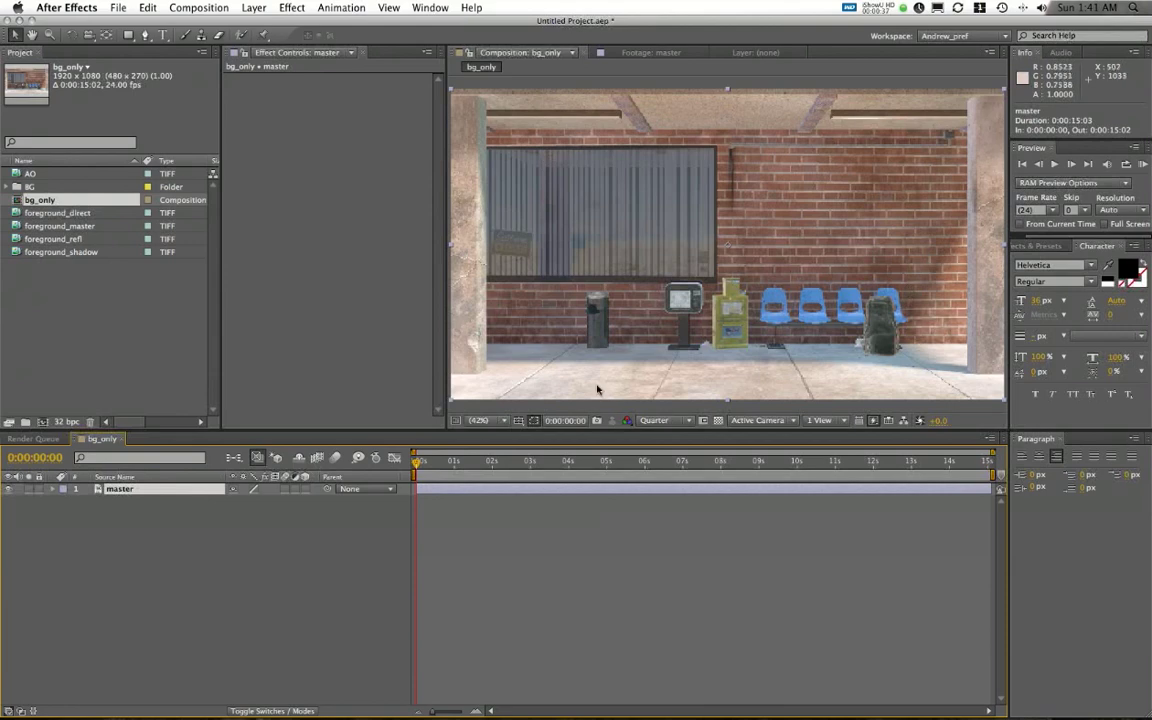
left_click(292, 8)
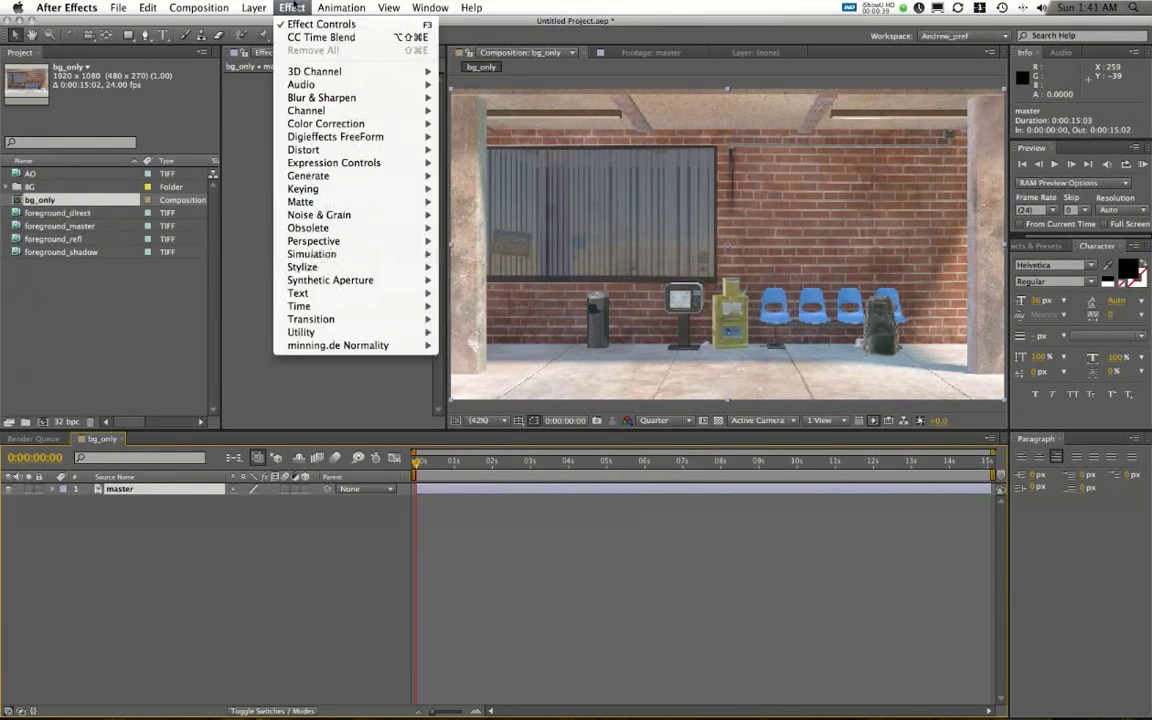
mouse_move(330, 124)
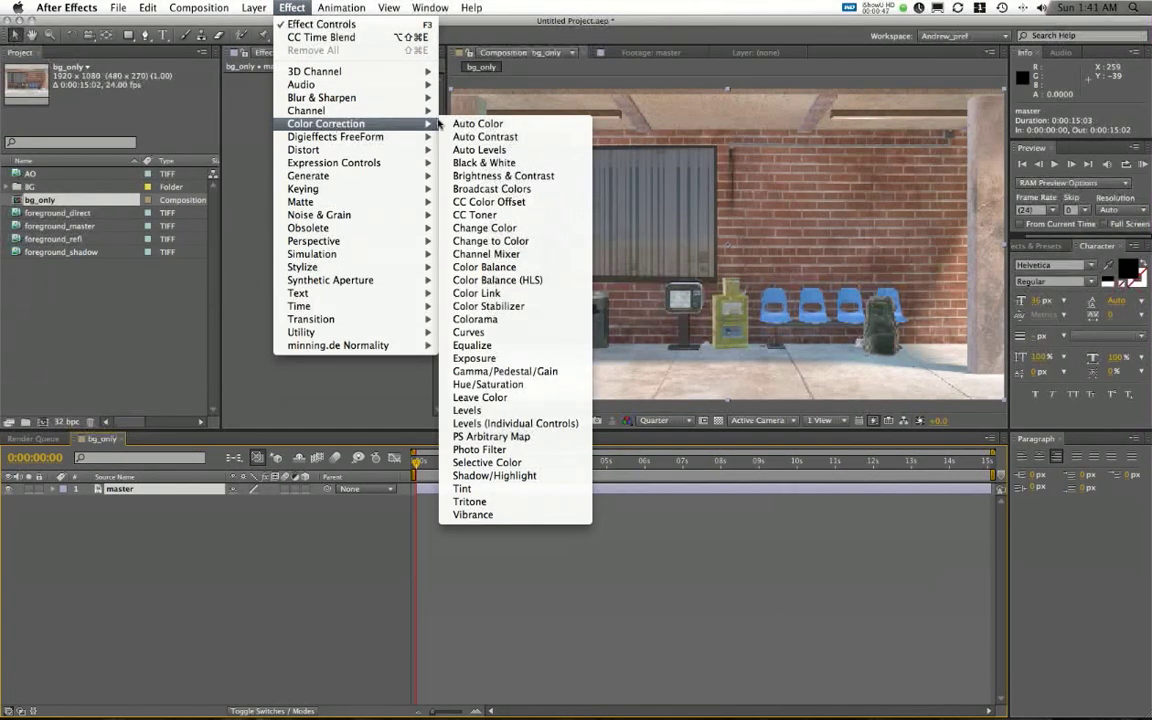
left_click(474, 358)
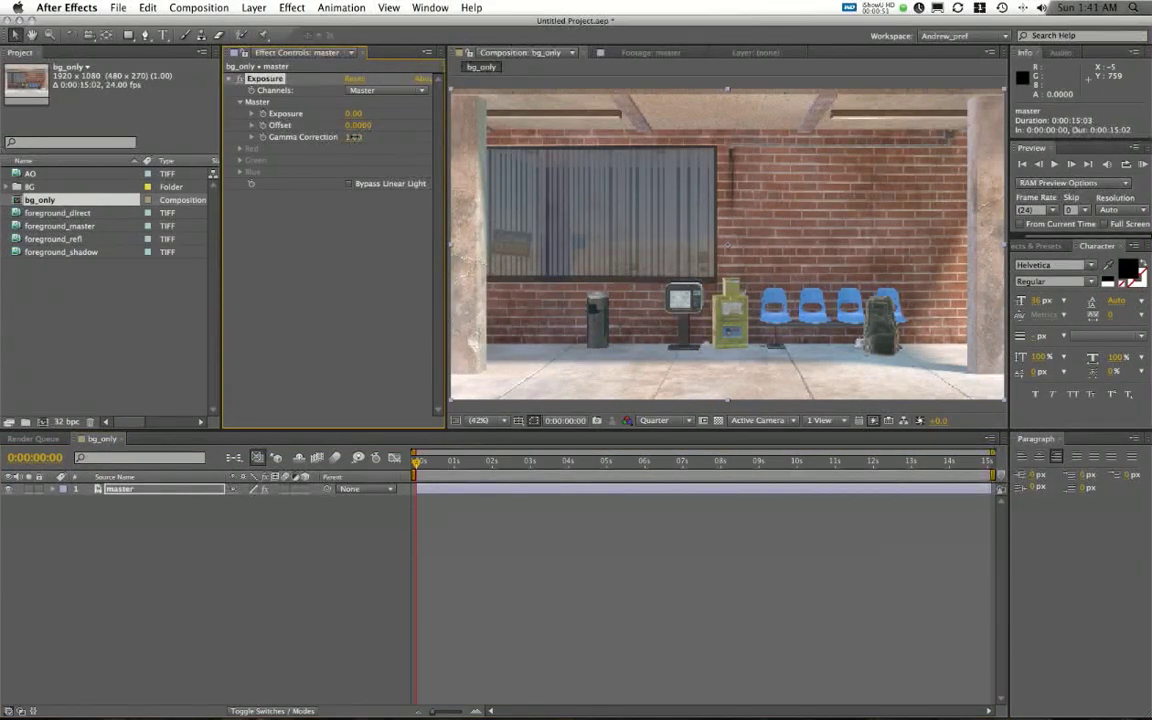
left_click_drag(353, 137, 324, 142)
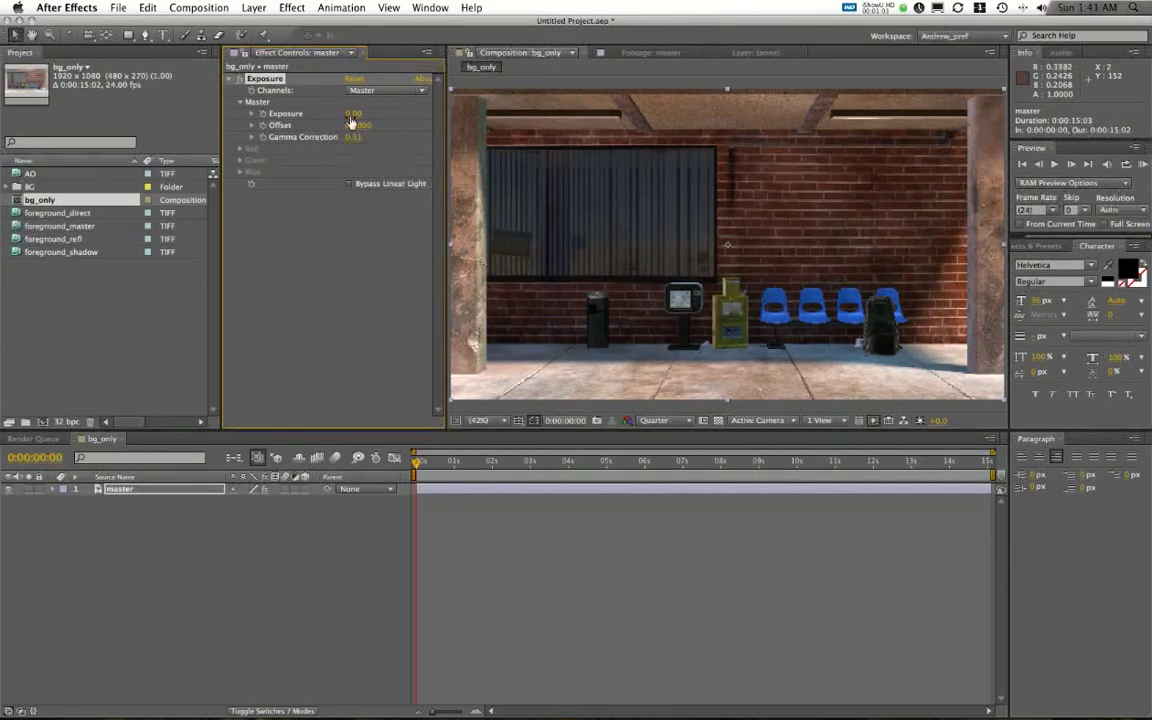
left_click_drag(350, 118, 388, 117)
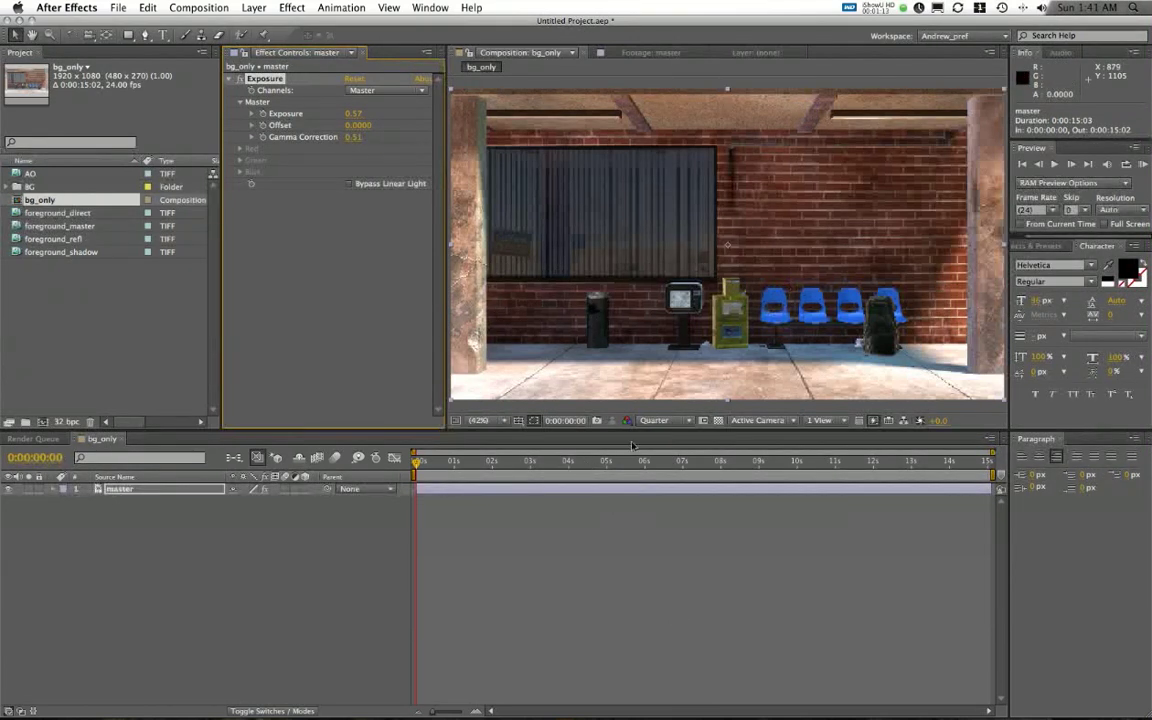
Set the composition preview resolution to Full and deselect the master layer.
left_click(656, 421)
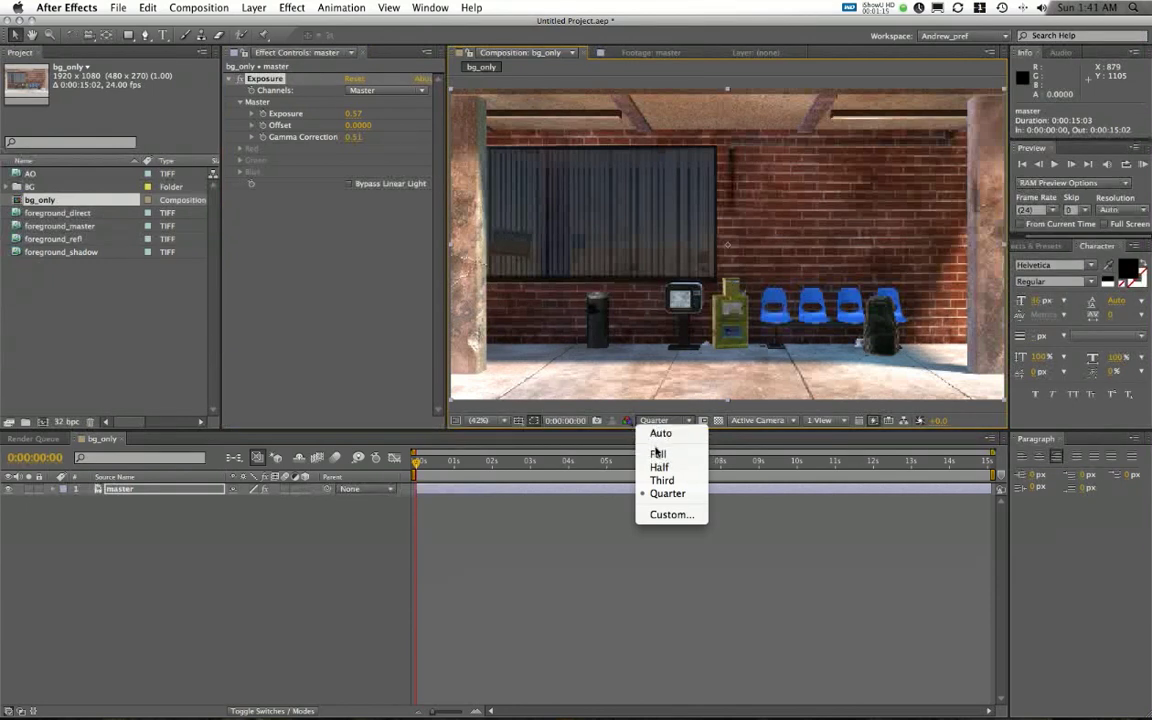
left_click(658, 454)
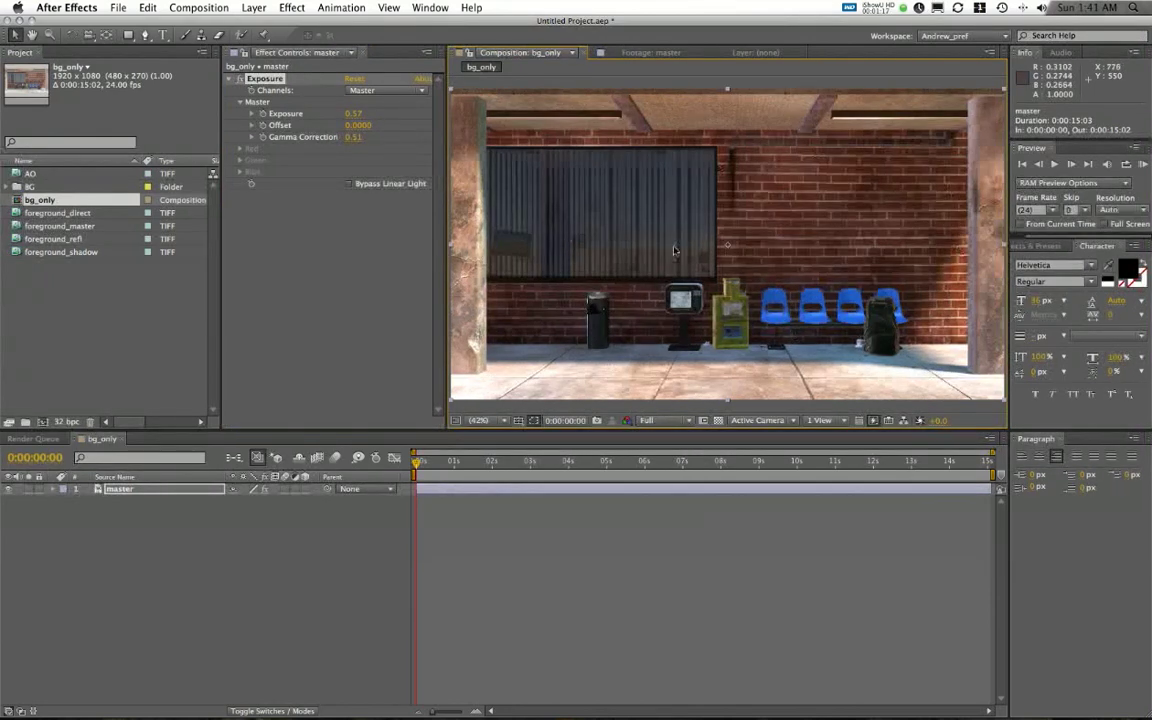
left_click(670, 527)
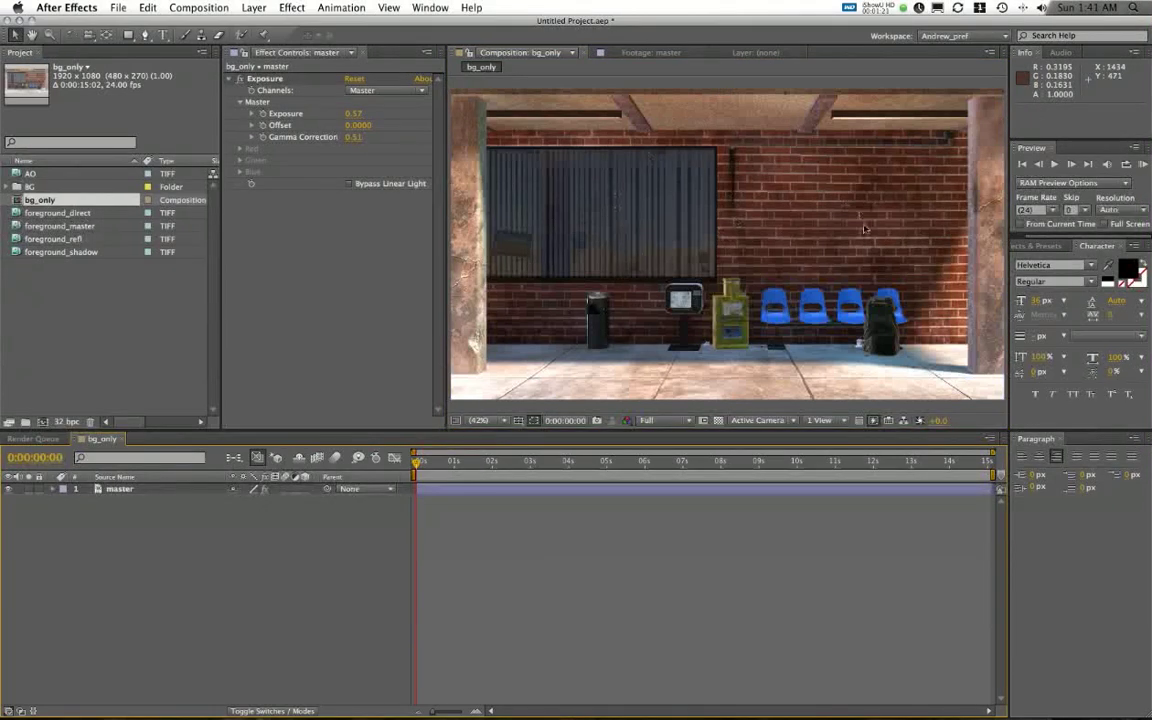
Collapse the Exposure settings and add a Color Balance effect to the master layer.
left_click(239, 78)
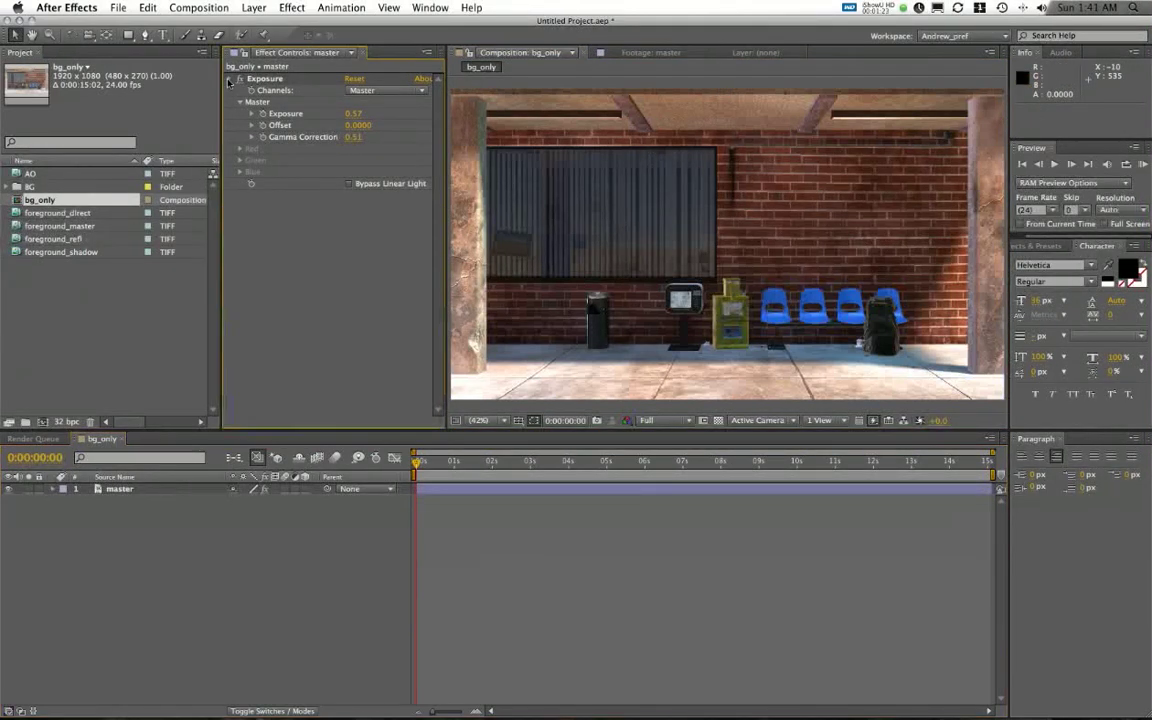
left_click(147, 489)
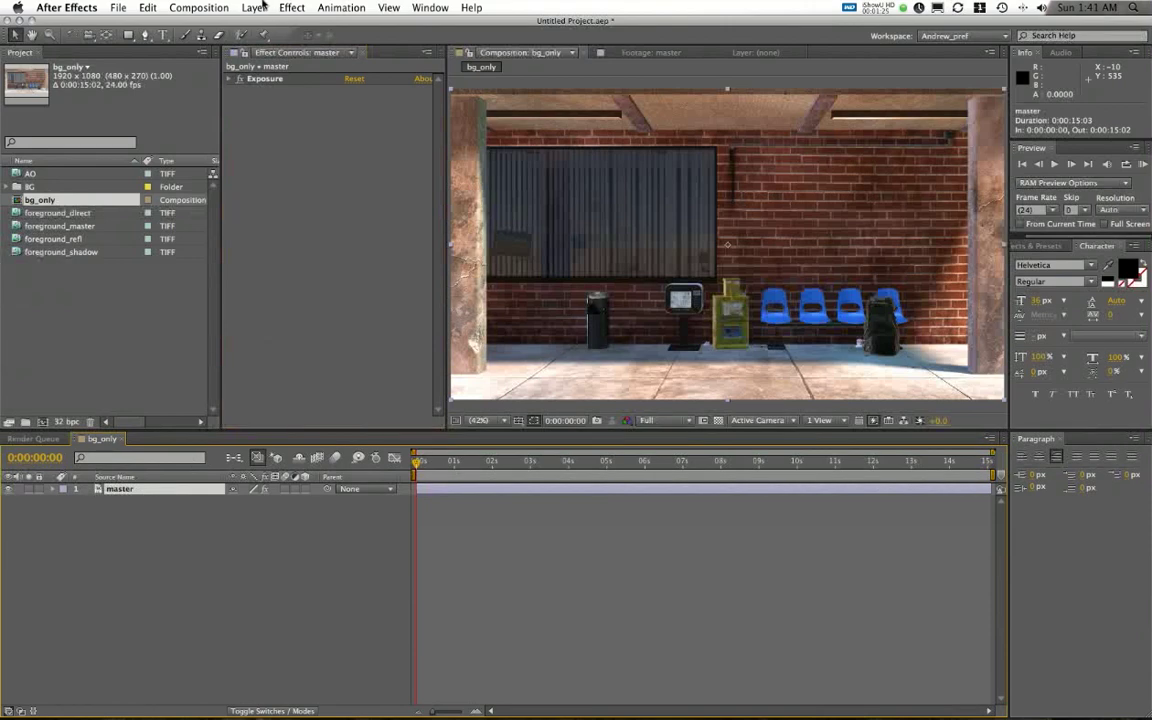
left_click(292, 7)
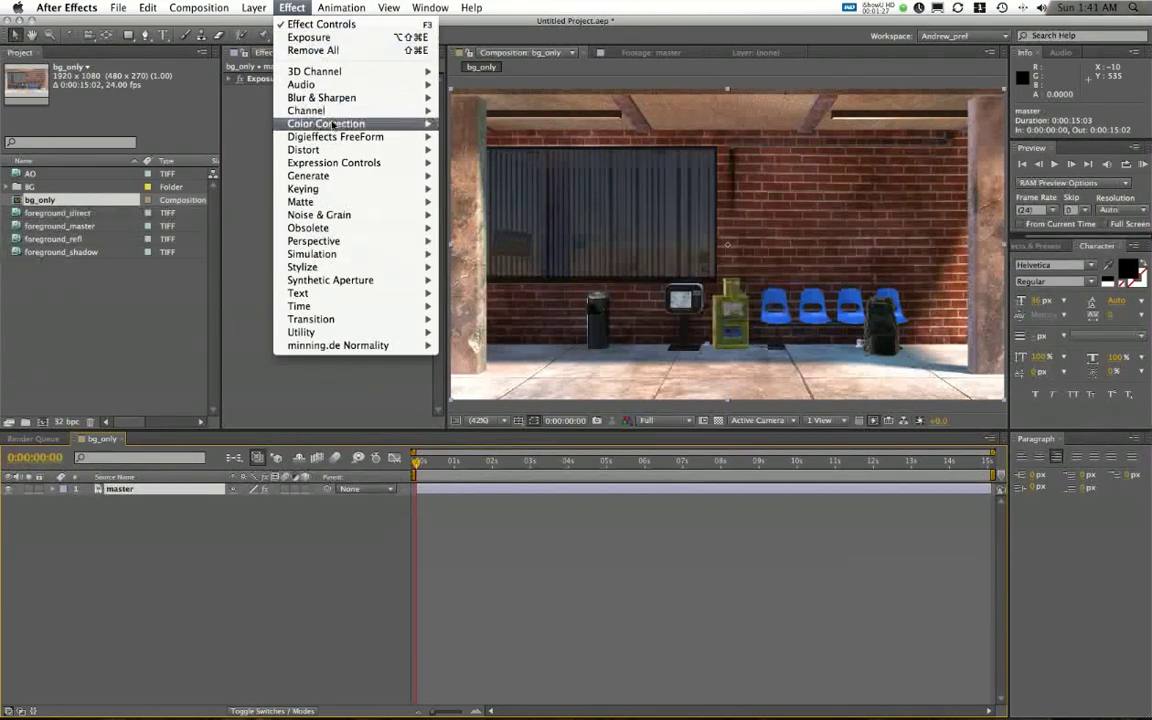
mouse_move(333, 125)
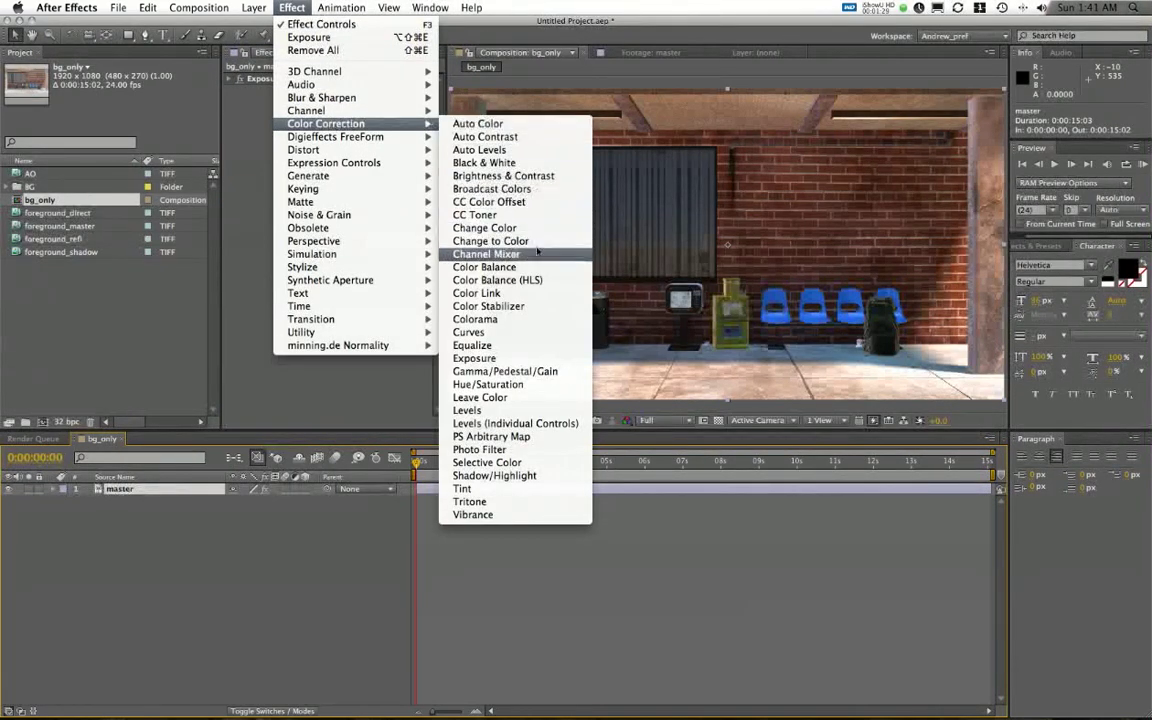
left_click(485, 267)
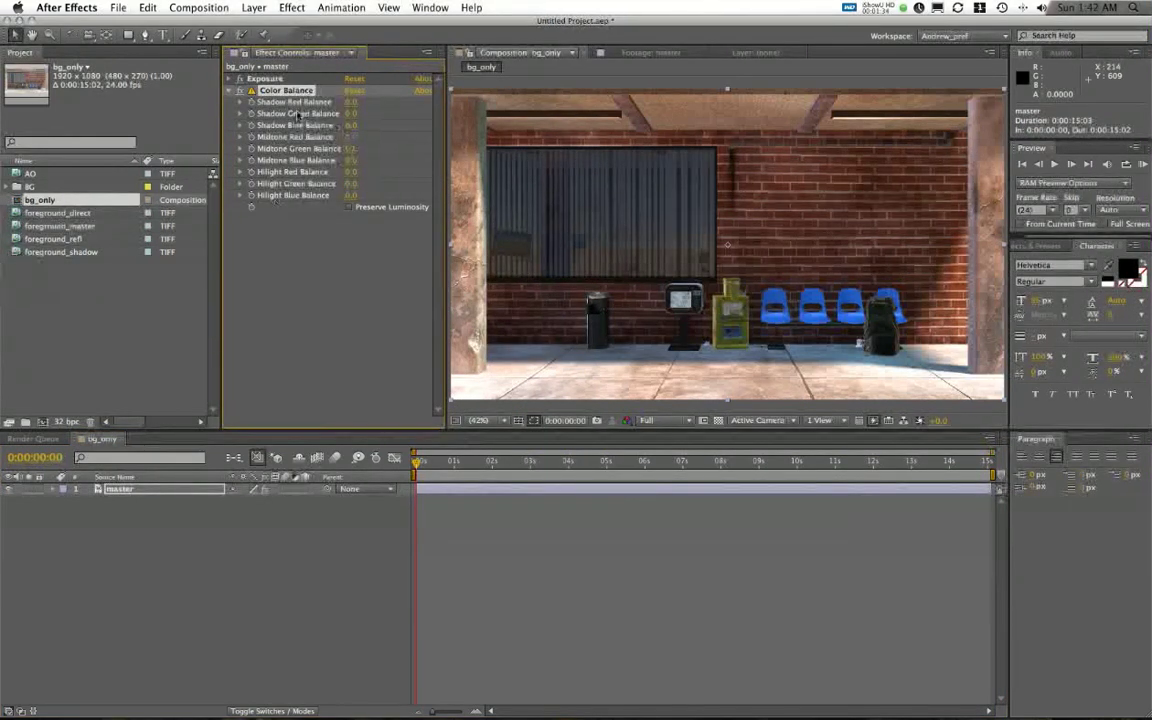
Try warming the image in Color Balance by raising the shadow and midtone reds and lowering the midtone blue.
left_click(351, 103)
type("20")
key("Return")
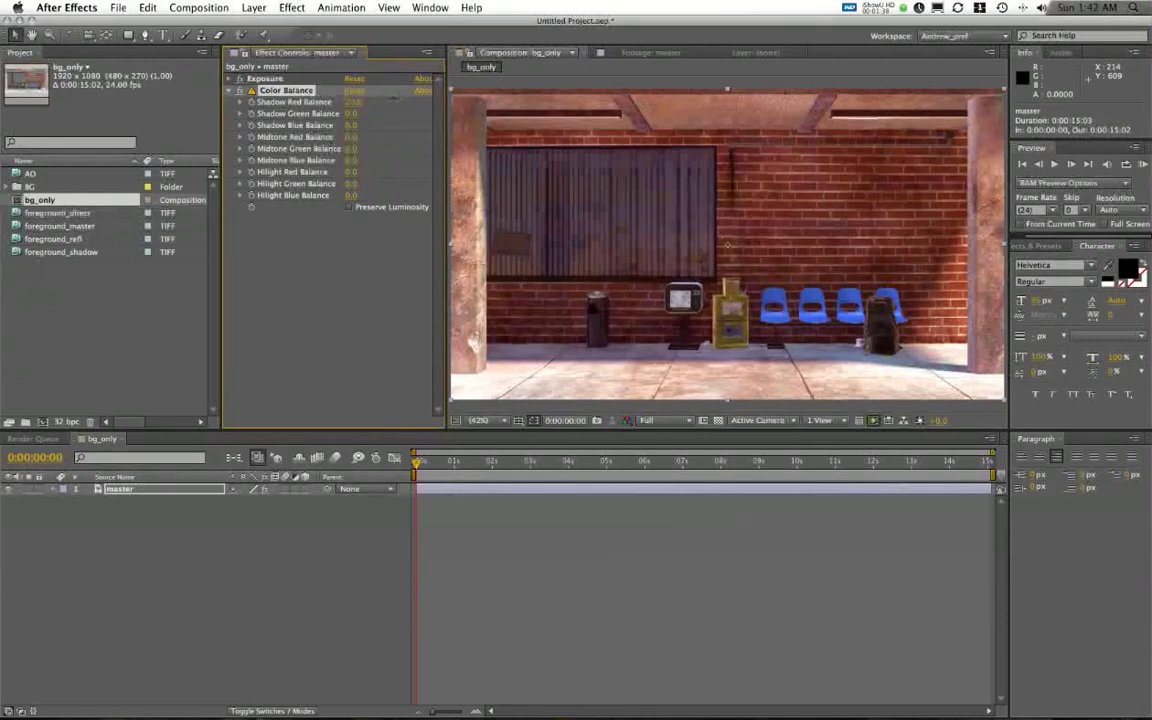
left_click_drag(393, 98, 322, 120)
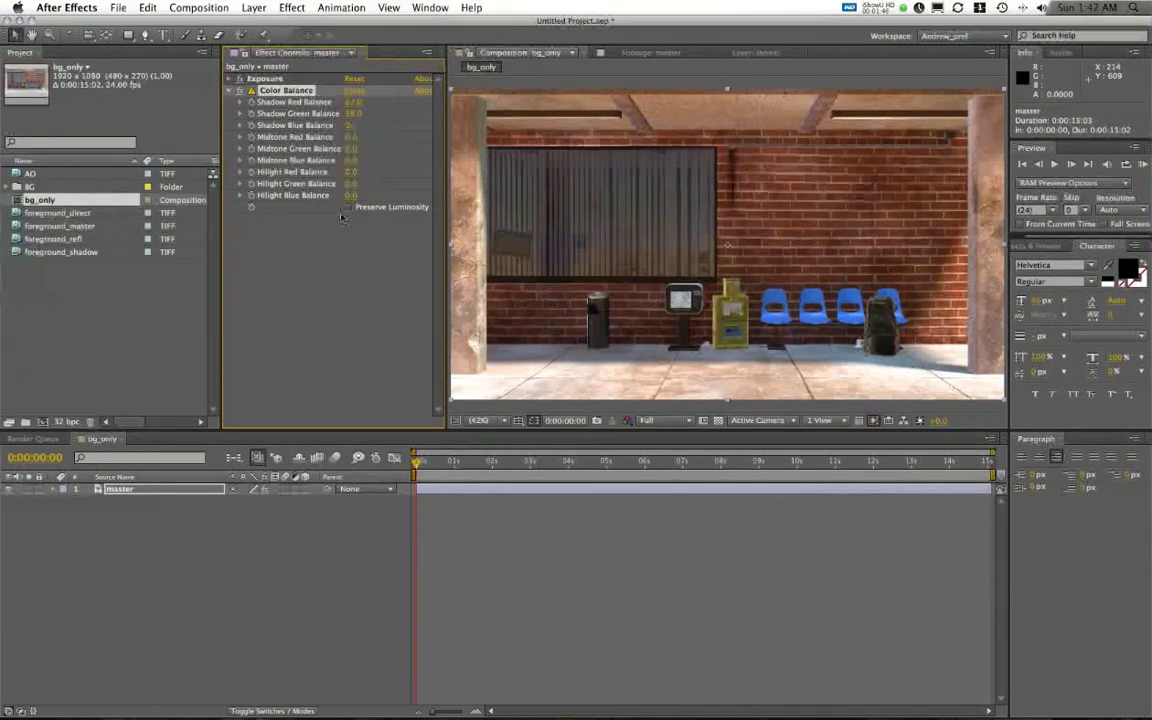
left_click_drag(356, 195, 388, 196)
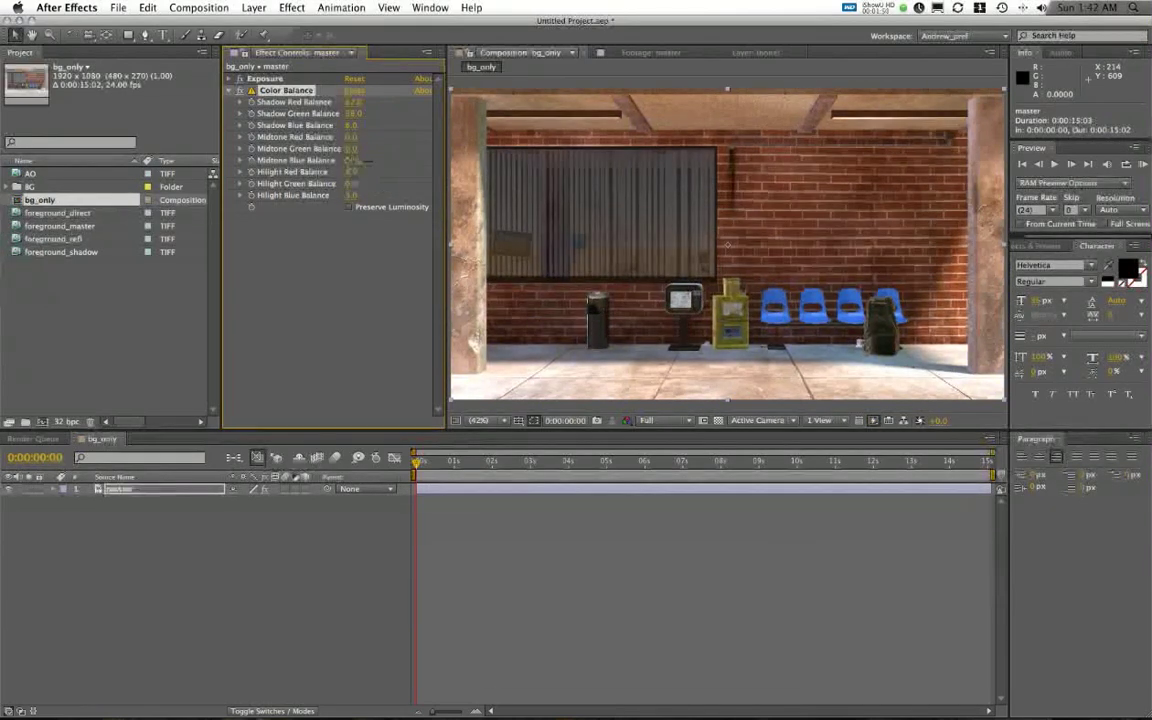
mouse_move(355, 160)
left_mouse_down()
mouse_move(381, 160)
mouse_move(348, 160)
mouse_move(372, 148)
mouse_move(353, 146)
mouse_move(362, 137)
mouse_move(377, 137)
mouse_move(335, 149)
mouse_move(351, 164)
mouse_move(330, 160)
mouse_move(347, 163)
left_mouse_up()
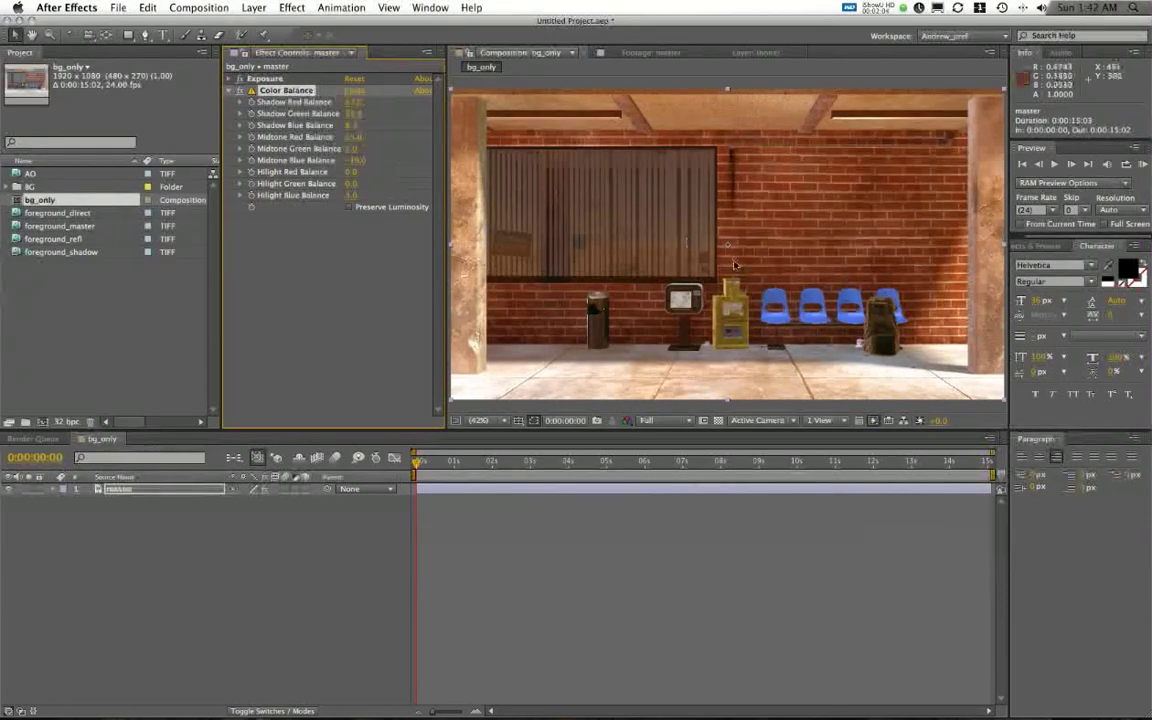
mouse_move(357, 160)
left_mouse_down()
mouse_move(375, 160)
mouse_move(358, 159)
left_mouse_up()
left_click(355, 78)
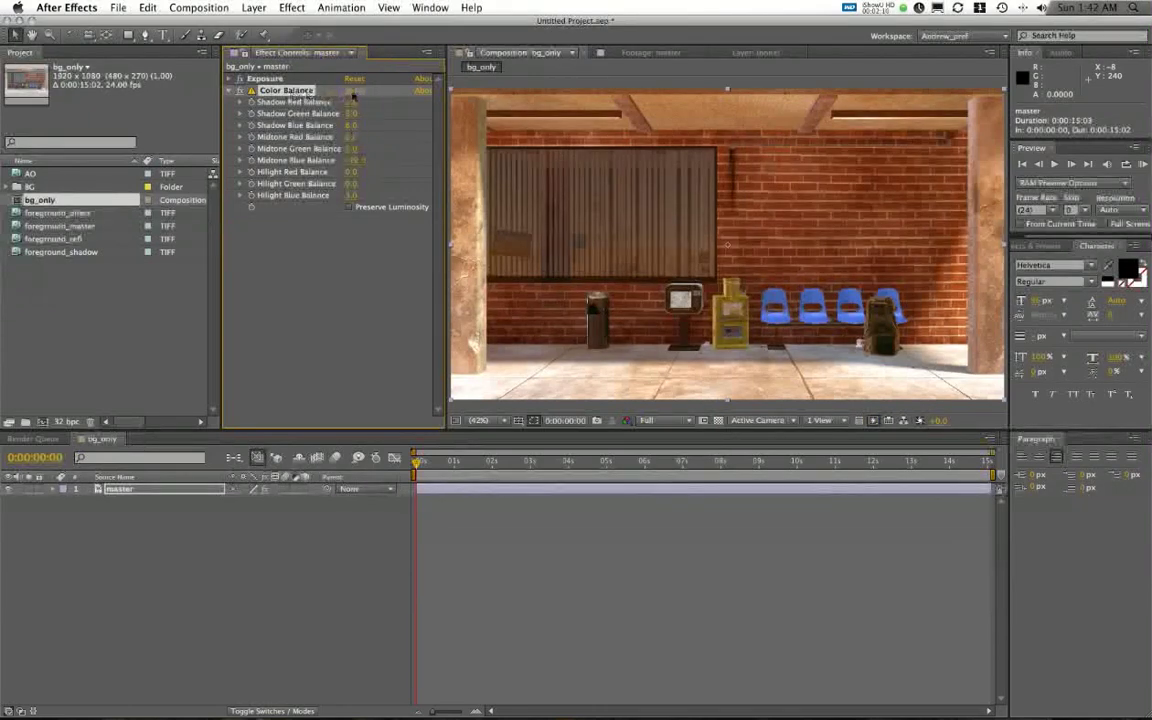
Reset Color Balance, then set shadow red to 42, shadow green to 28, midtone red to 32 and midtone green to 27.
left_click(354, 91)
left_click_drag(353, 102, 372, 136)
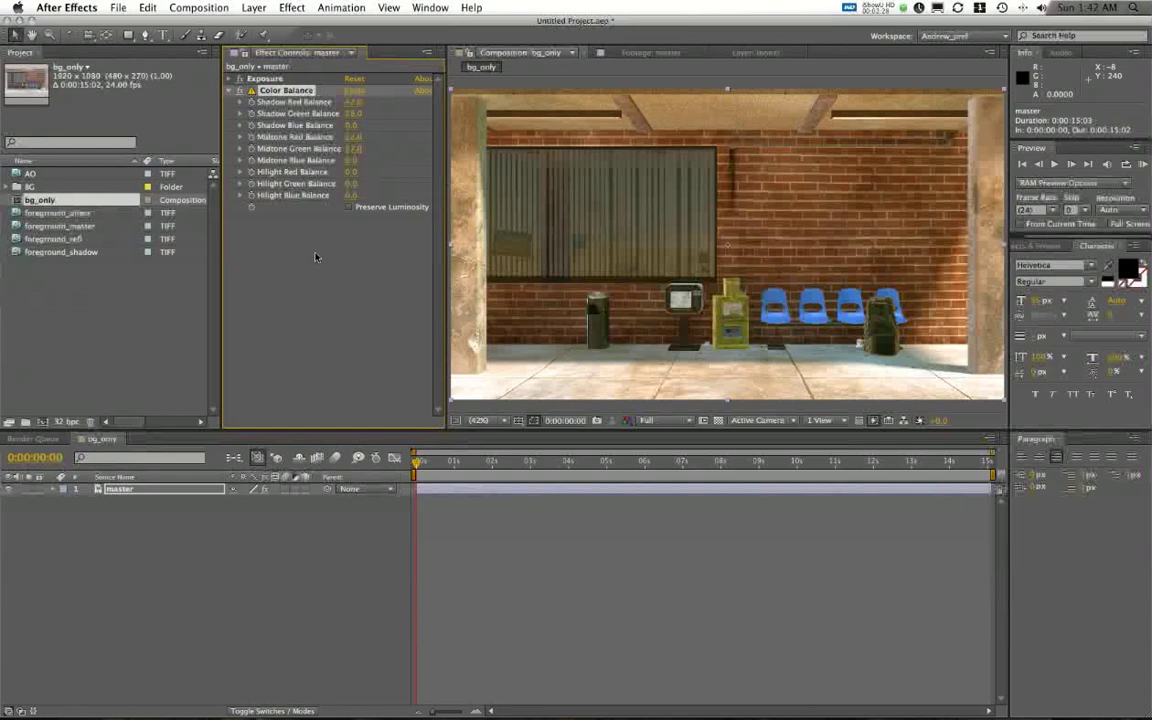
Add a Tint effect to the master layer below Color Balance.
left_click(293, 8)
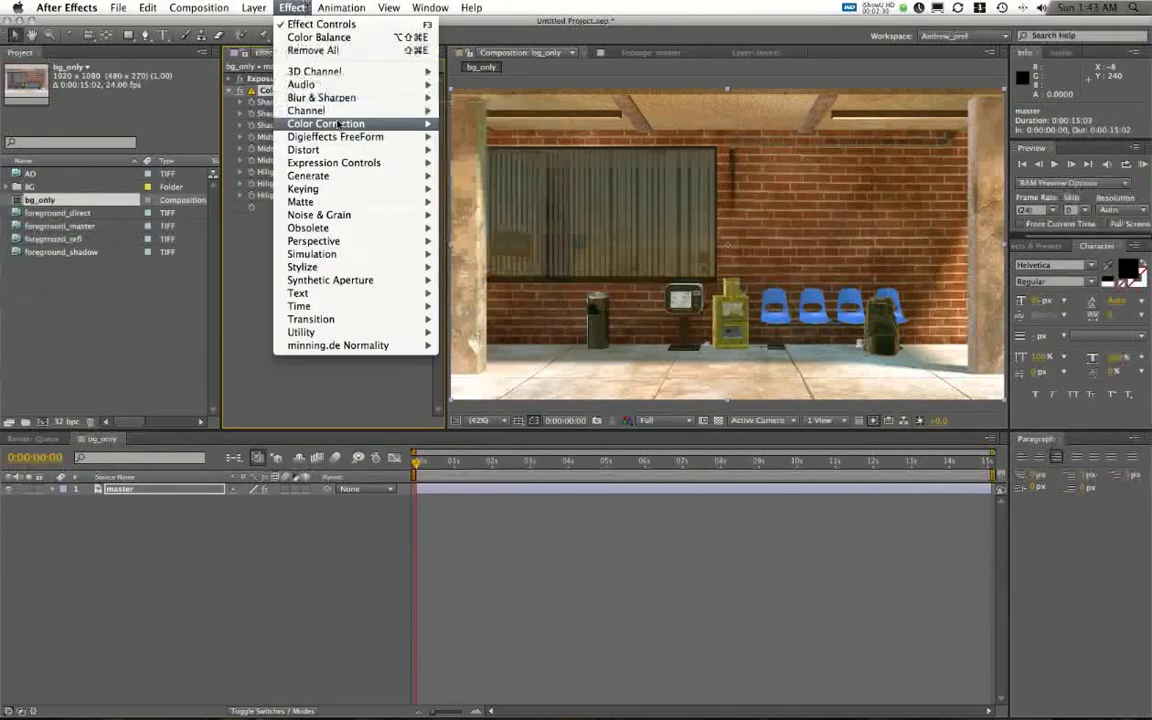
mouse_move(338, 124)
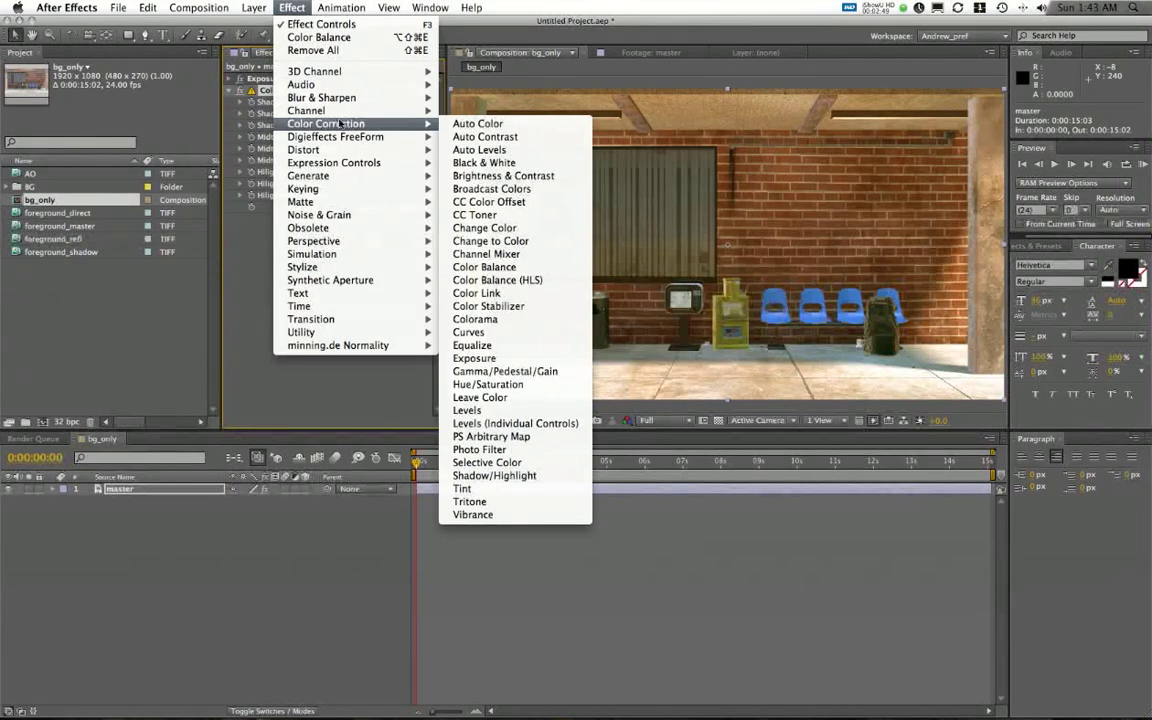
left_click(471, 491)
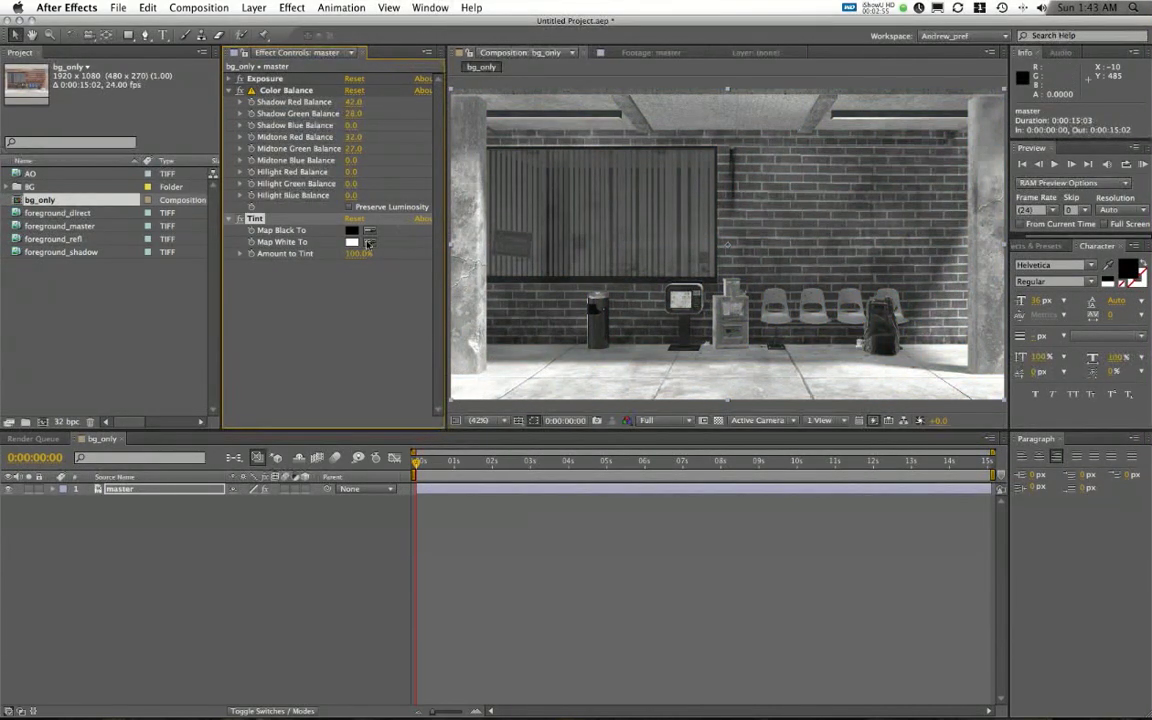
Lower the Tint amount to 0% and bring it back up to 100% to compare its influence on the image.
left_click_drag(357, 253, 262, 263)
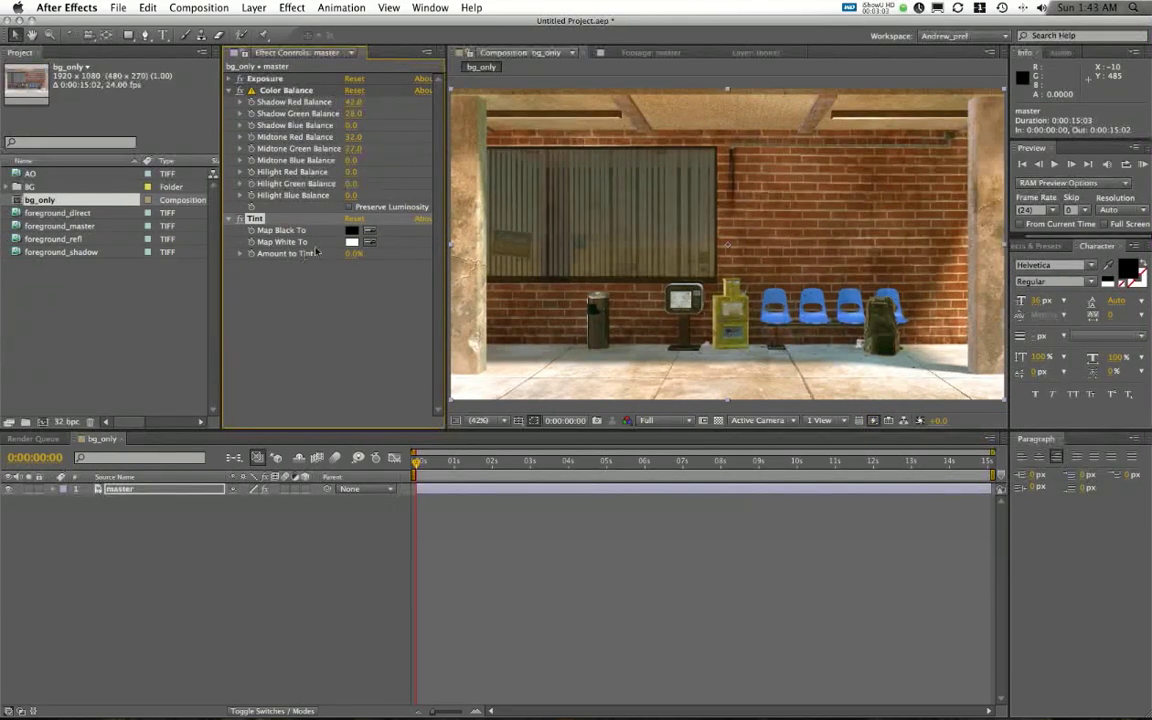
left_click(352, 242)
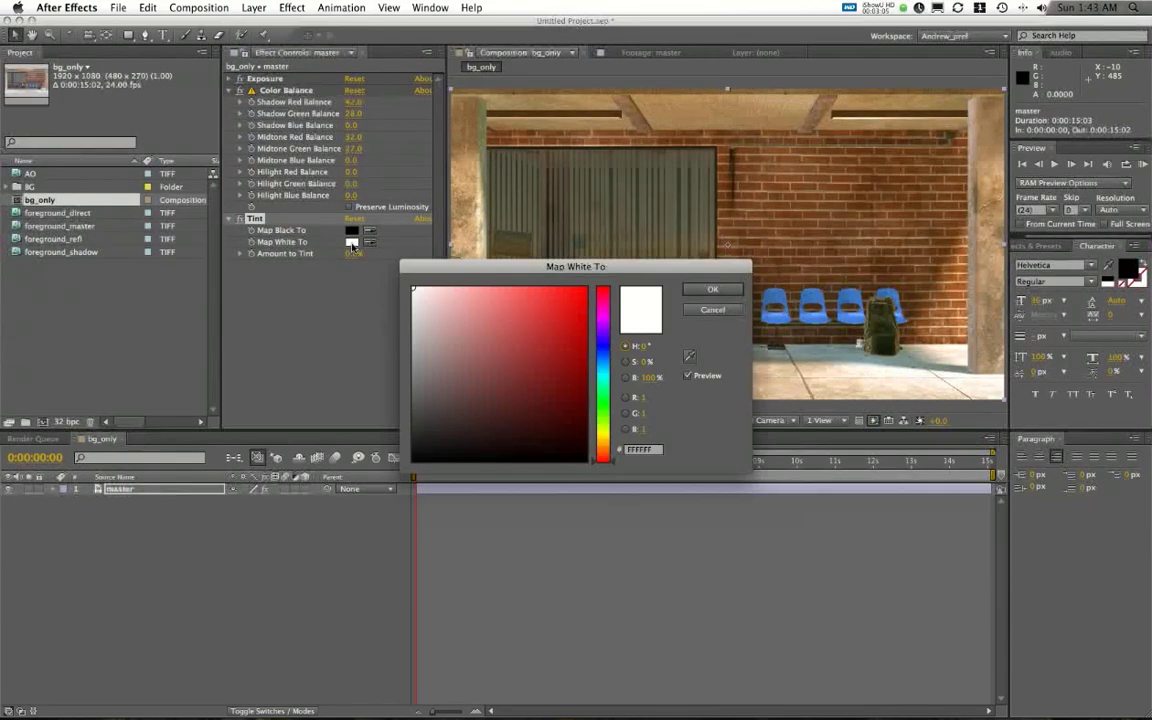
left_click(712, 289)
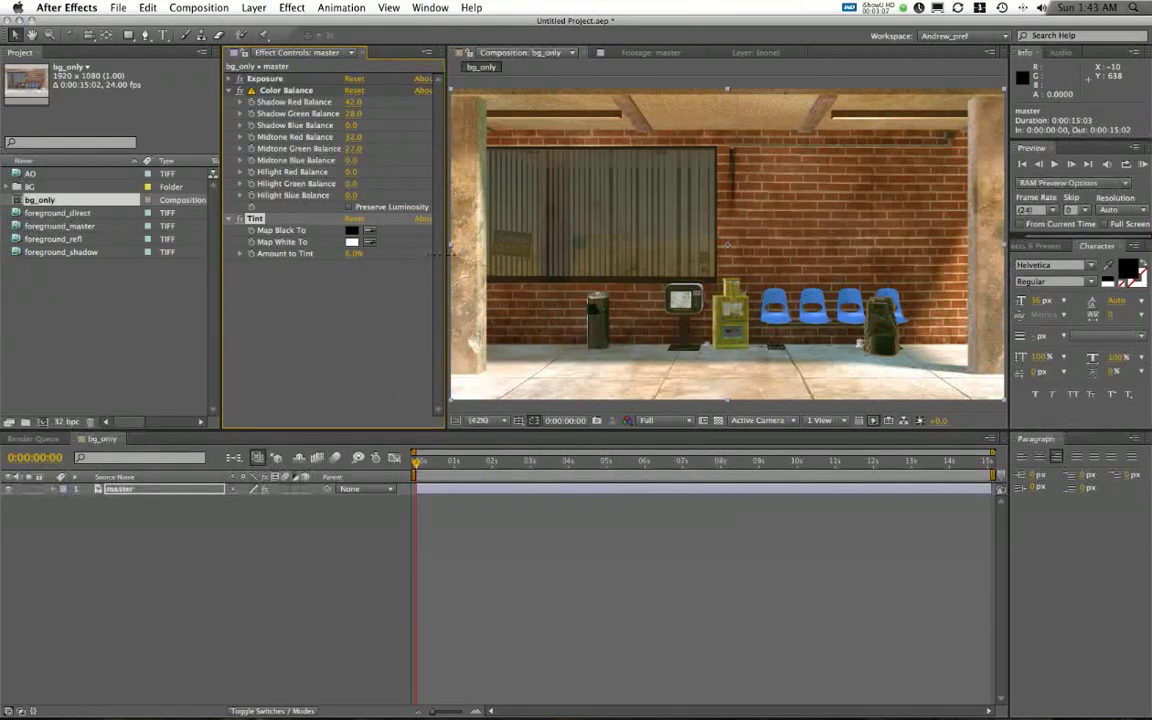
left_click_drag(440, 254, 478, 256)
Change the Tint effect's Map White To colour to pure red.
left_click(352, 243)
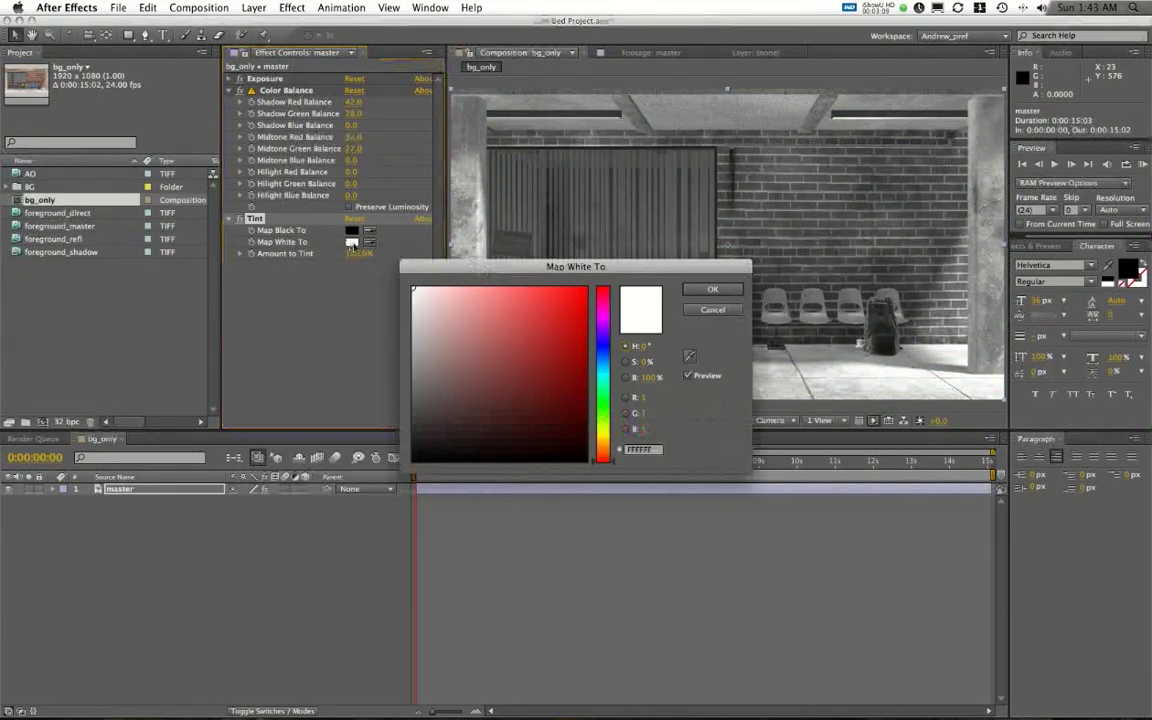
left_click(586, 291)
left_click(710, 290)
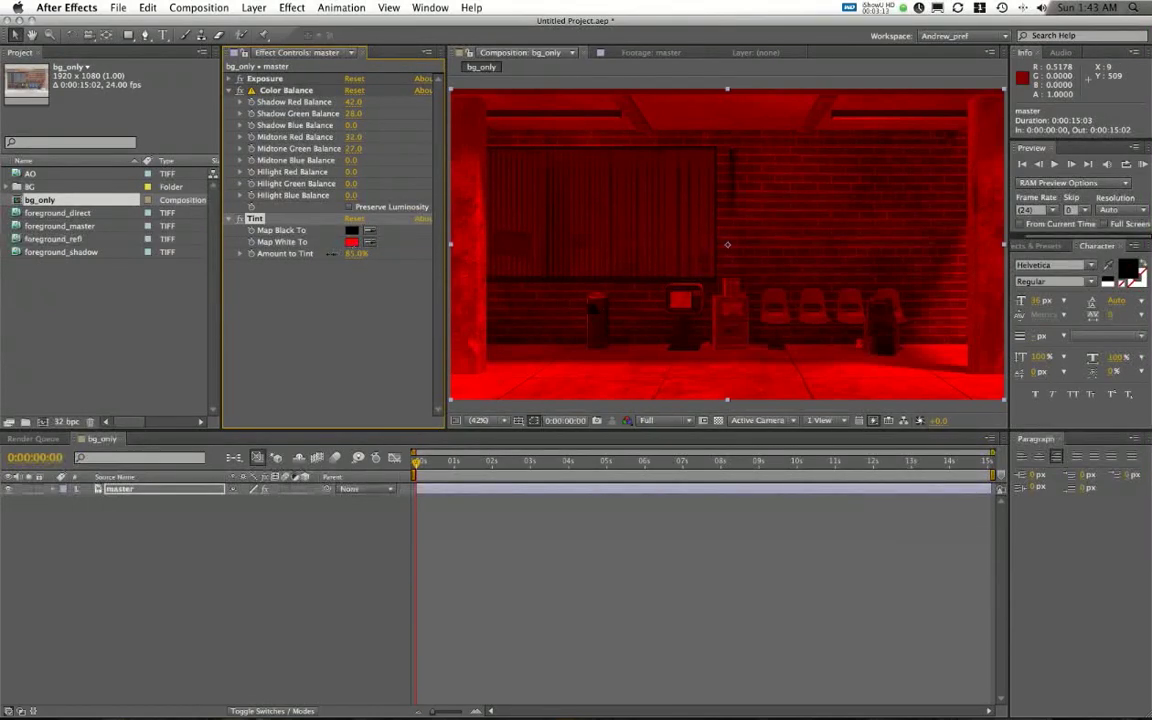
Lower the master layer's Tint amount to 28% and change its Map White To colour to saturated blue.
left_click_drag(330, 253, 300, 256)
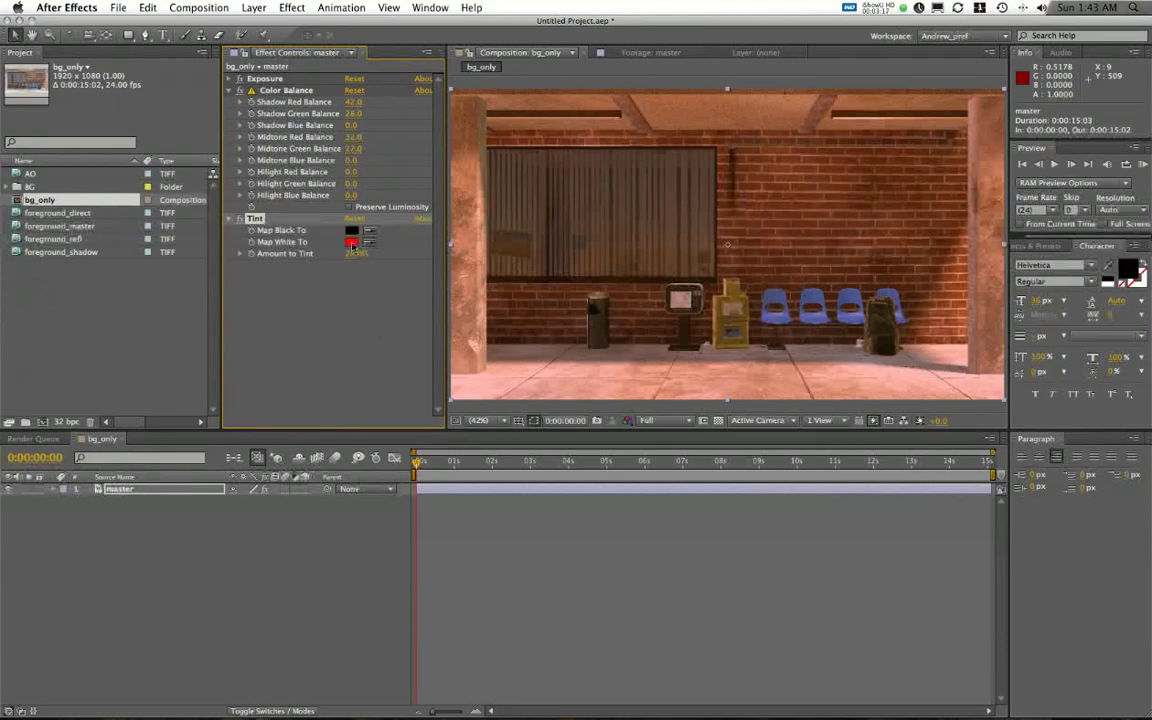
left_click(351, 243)
left_click(600, 338)
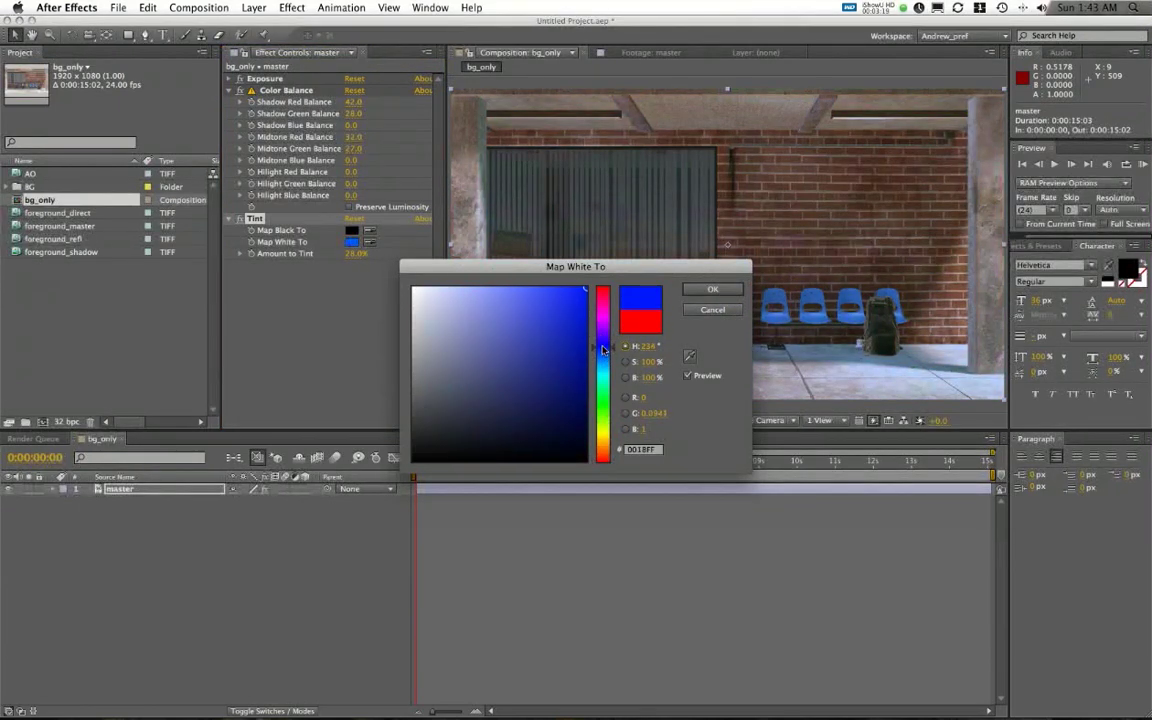
left_click_drag(603, 349, 603, 352)
left_click(712, 289)
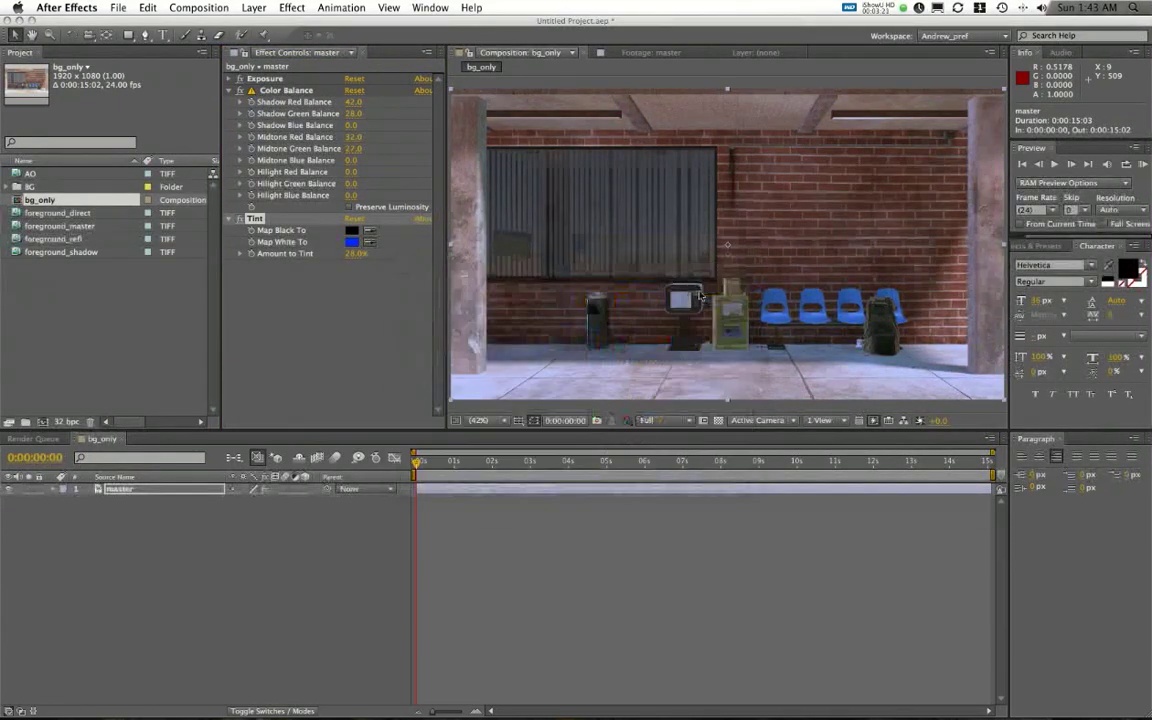
Try a Tint amount of 31%, and delete the Tint effect from the master layer.
left_click_drag(396, 255, 360, 258)
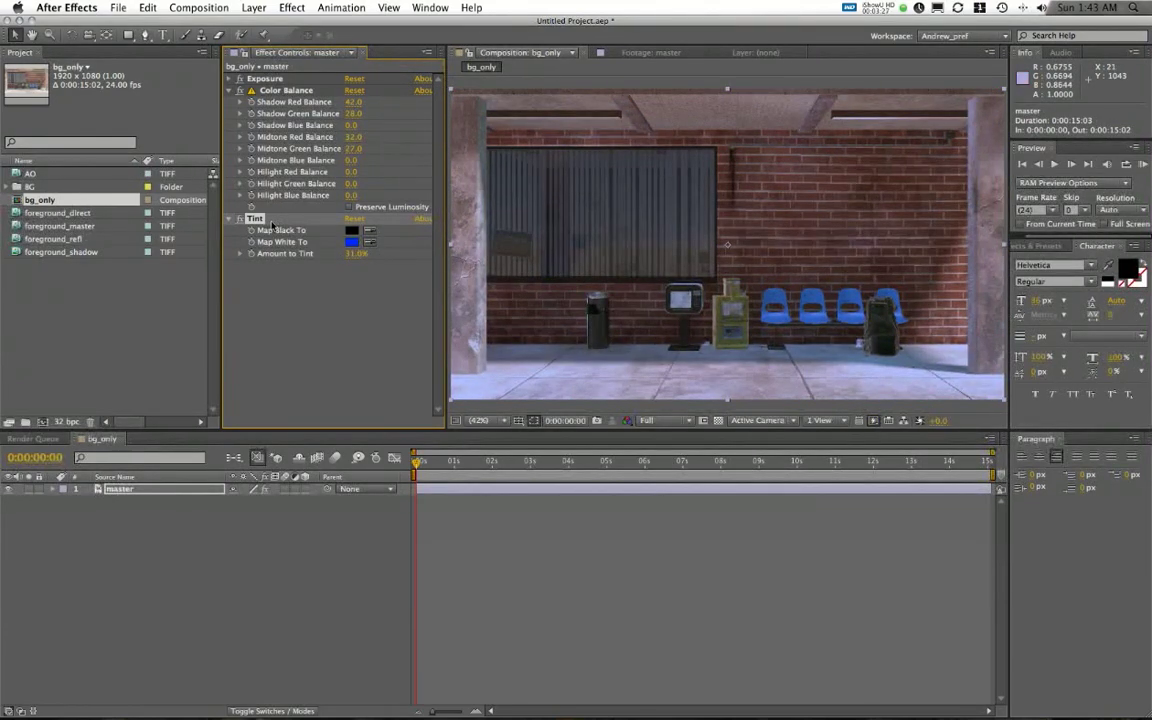
key("Delete")
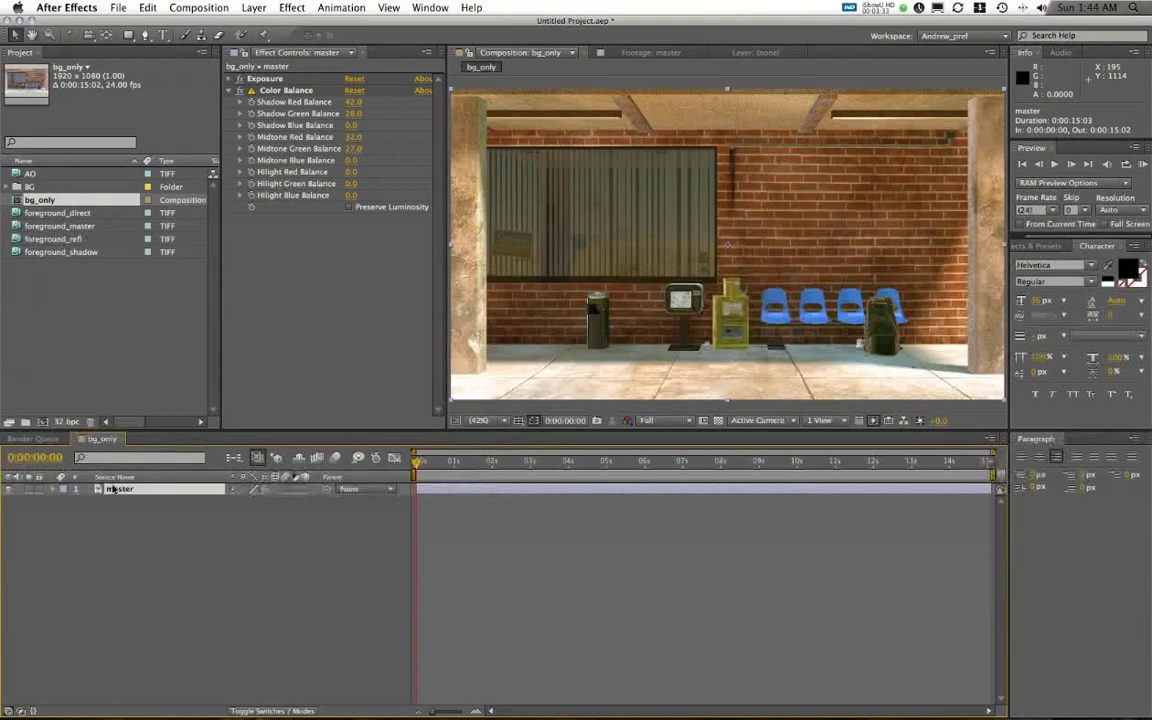
Expand the BG folder and add its spec pass to the bg_only composition above the master layer.
left_click(9, 186)
left_click(82, 368)
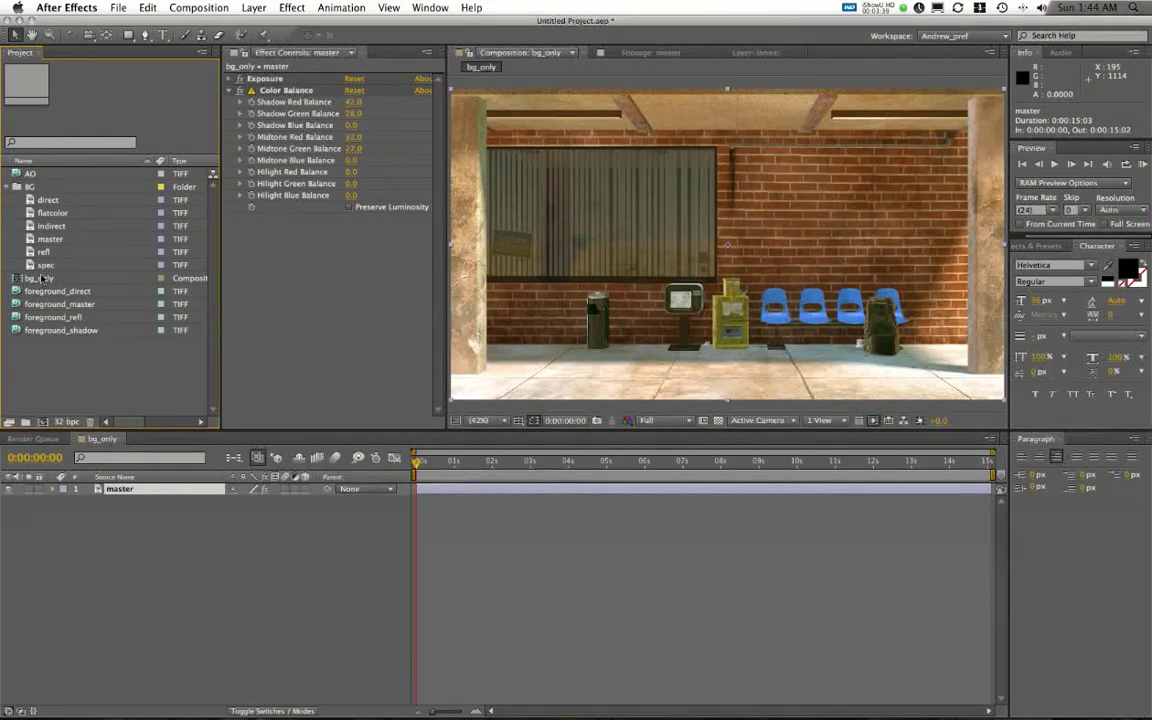
left_click(42, 264)
left_click_drag(40, 264, 150, 490)
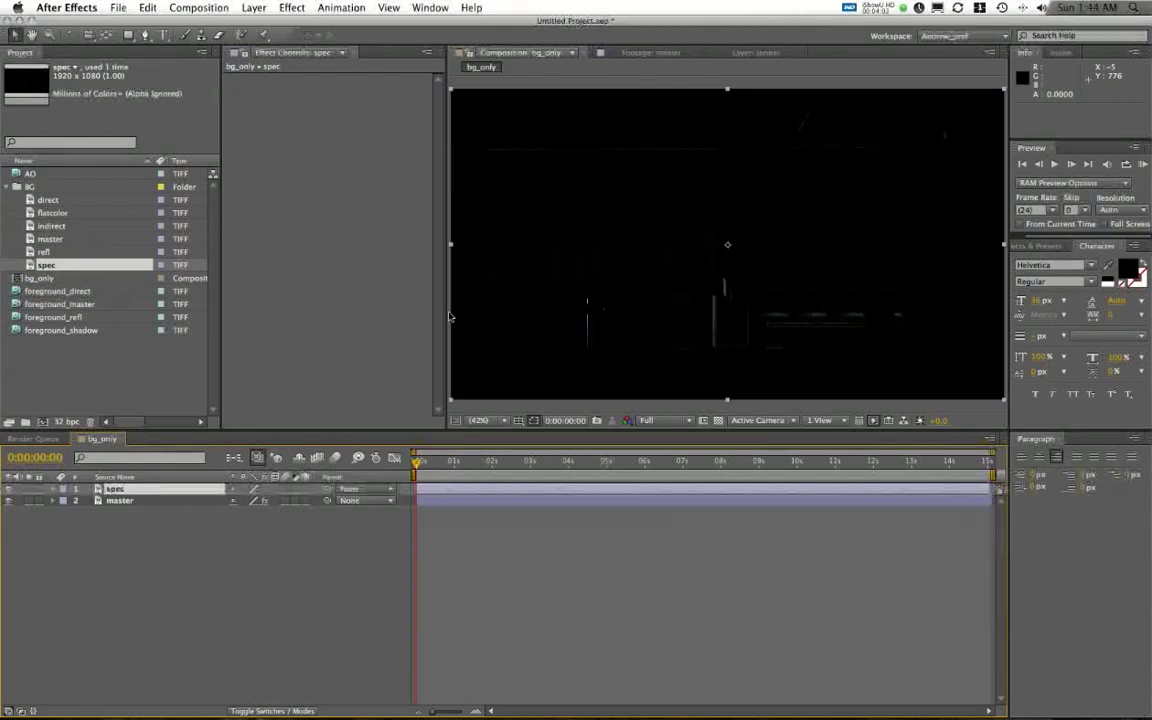
Set the spec layer's blending mode to Add.
right_click(610, 195)
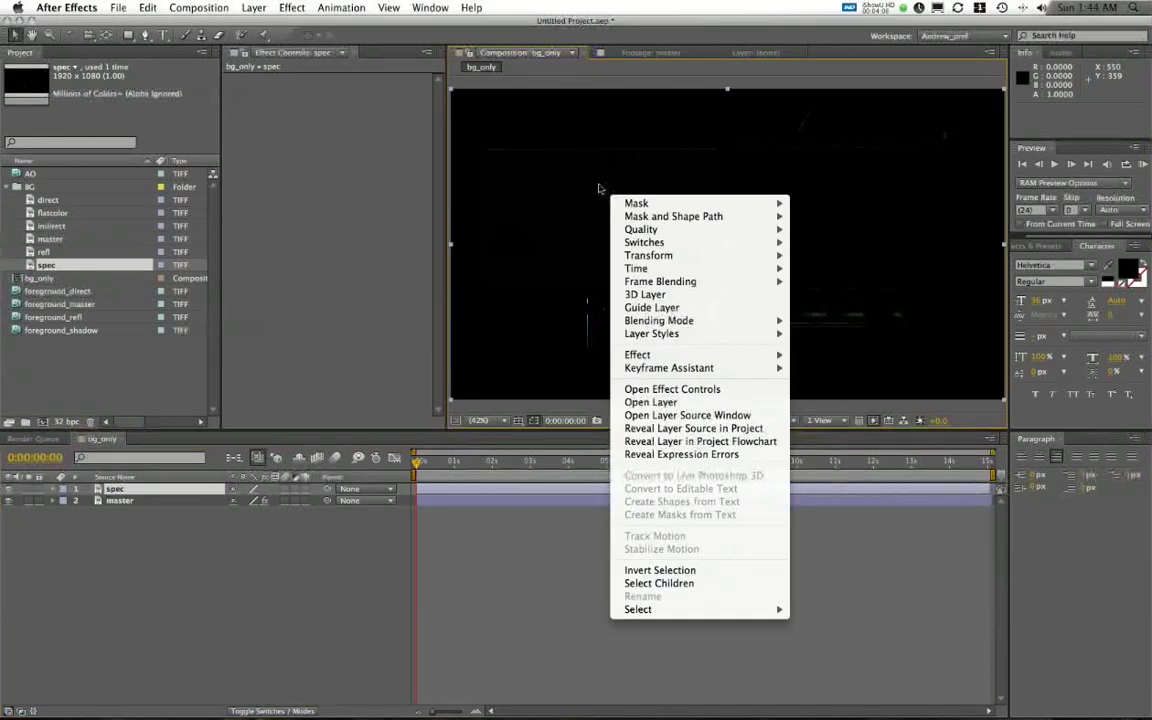
mouse_move(697, 324)
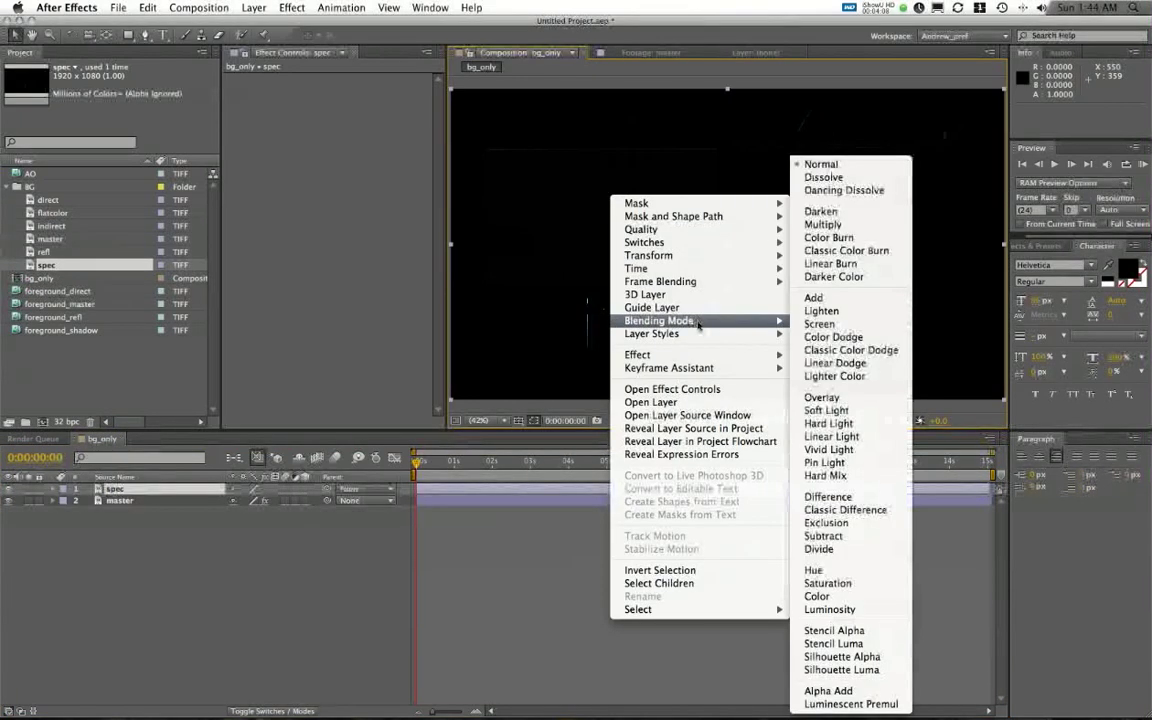
left_click(846, 298)
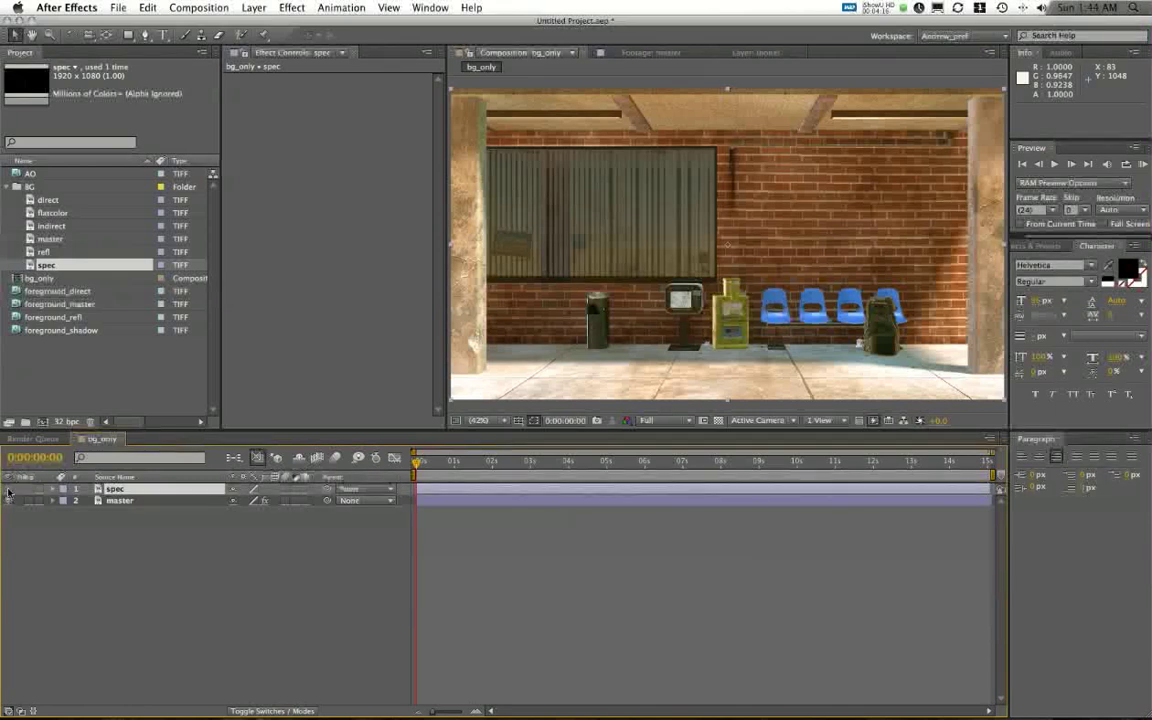
Add an Exposure effect to the spec layer with exposure -0.37 and gamma correction 1.42.
left_click(175, 529)
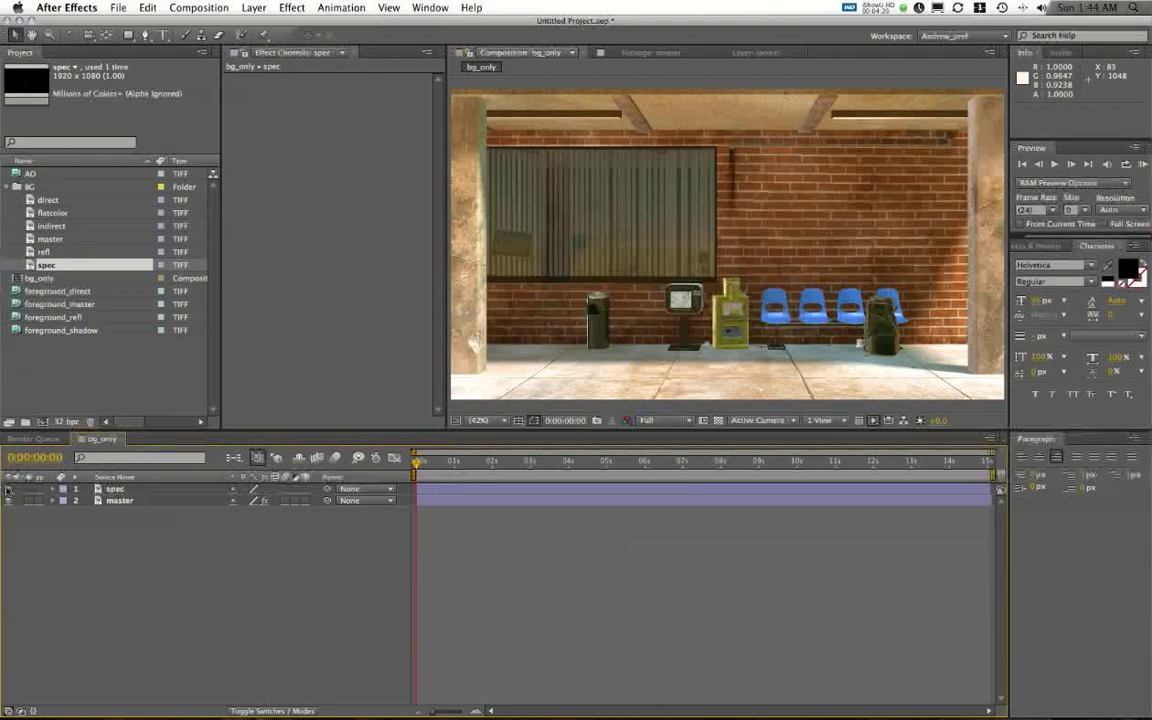
left_click(291, 6)
left_click(279, 6)
left_click(117, 487)
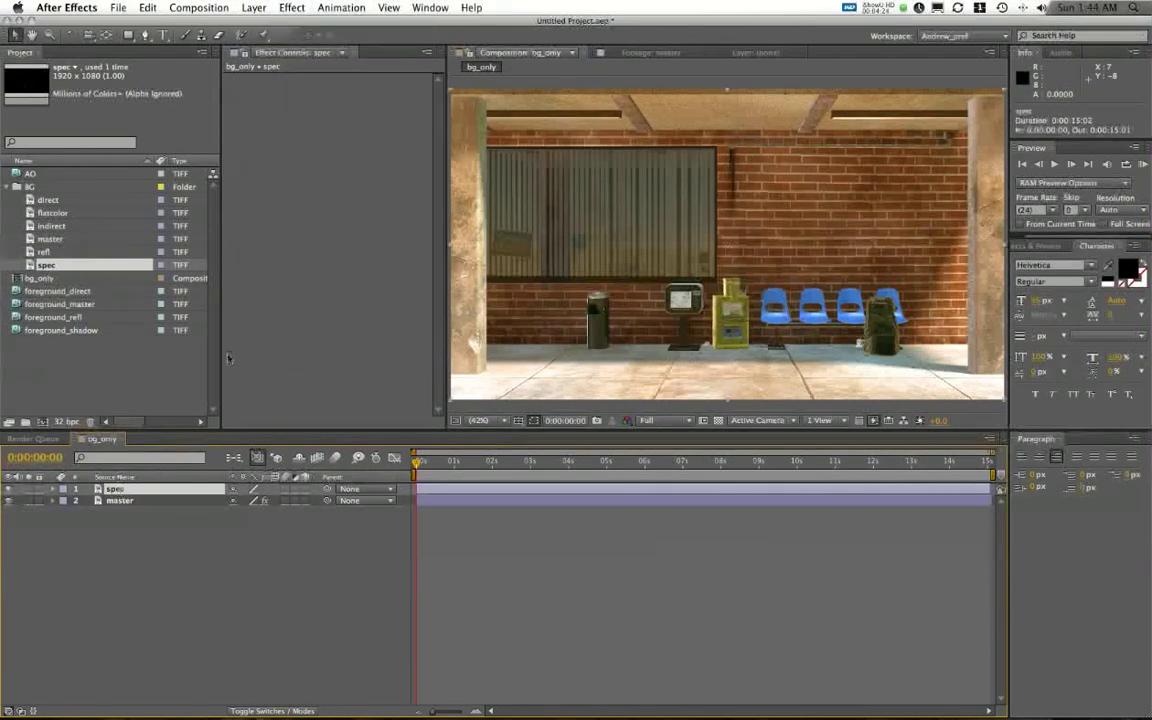
left_click(292, 7)
mouse_move(303, 112)
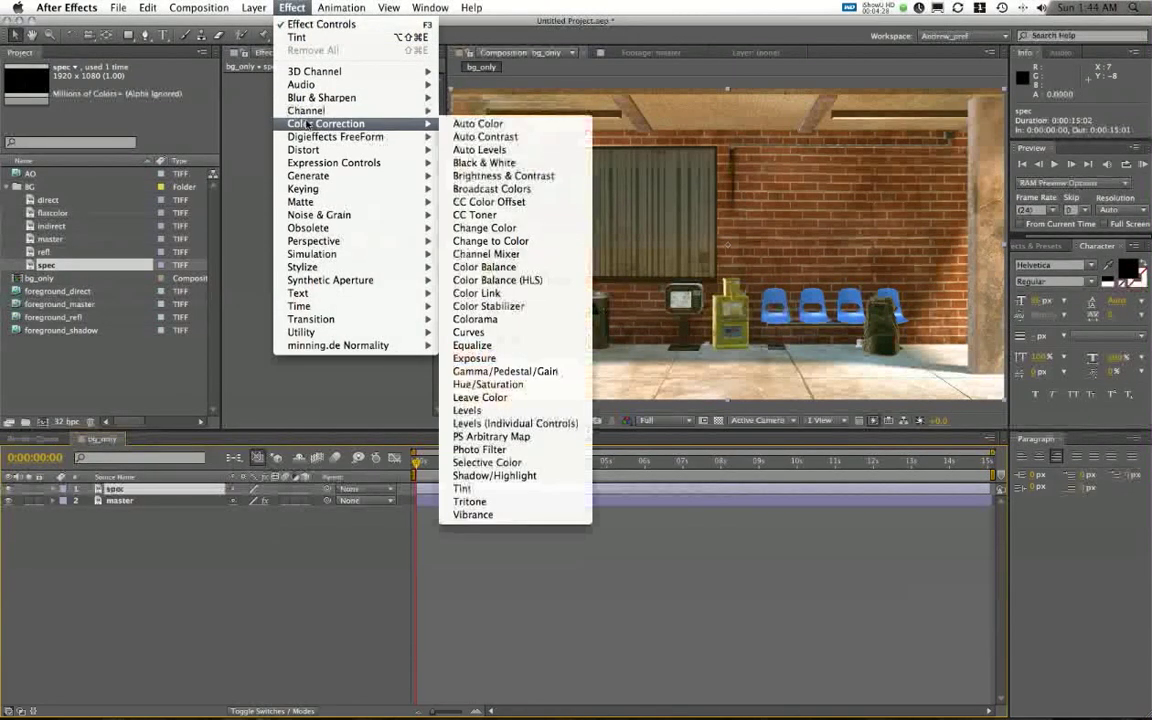
left_click(485, 358)
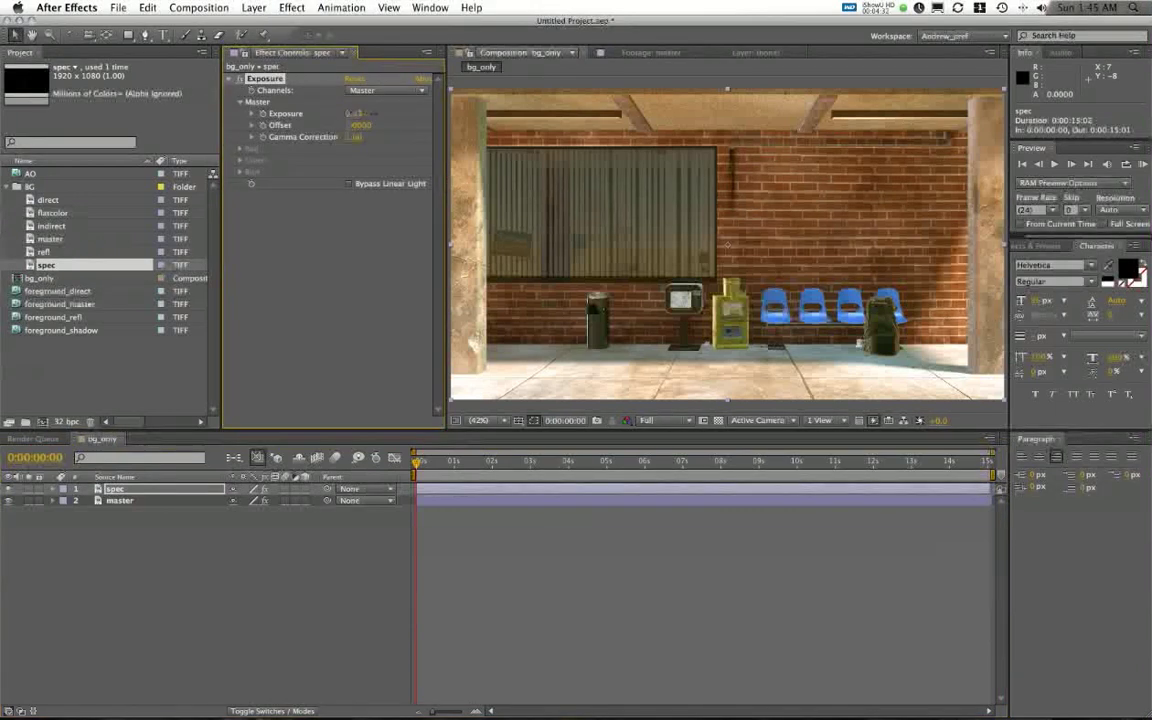
left_click_drag(427, 118, 377, 139)
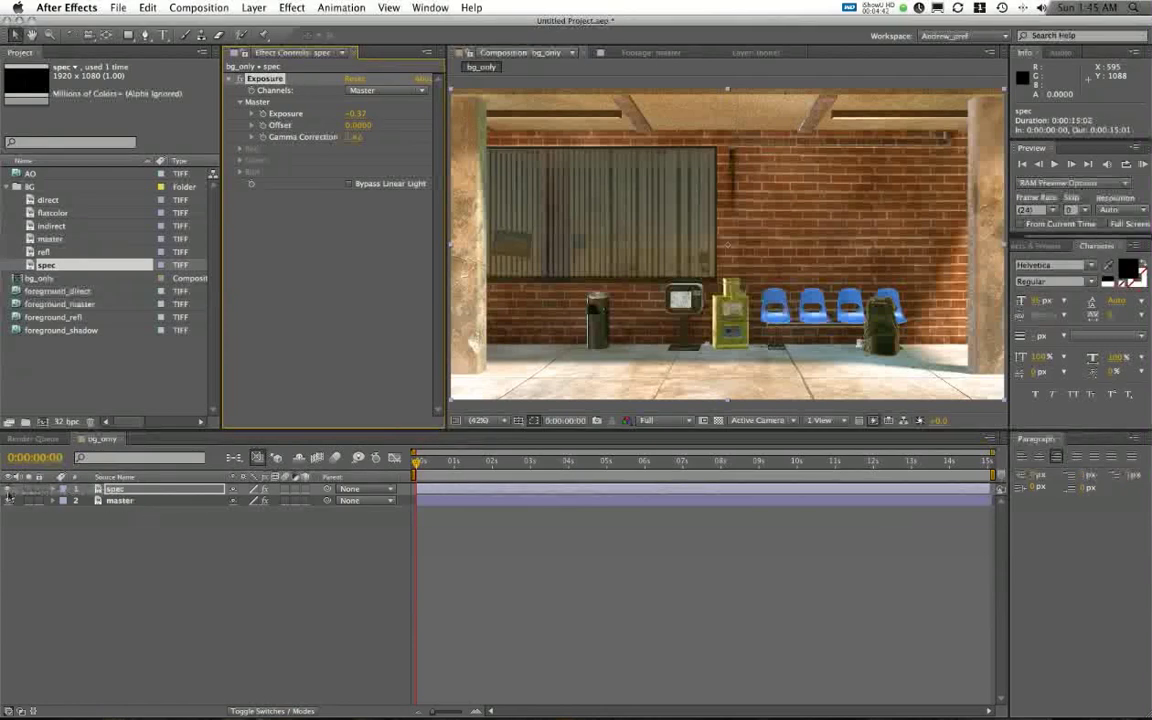
Toggle the spec layer's visibility to compare the image with and without the specular pass.
left_click(10, 490)
left_click(10, 490)
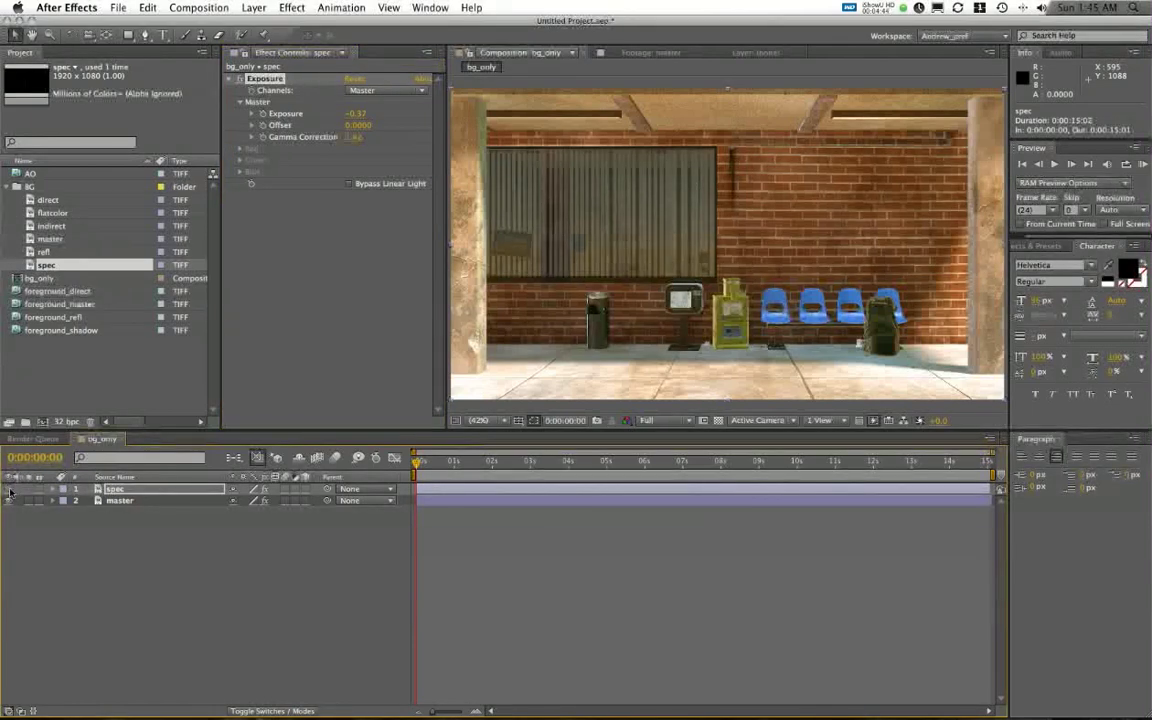
left_click(10, 490)
left_click(10, 490)
left_click(10, 489)
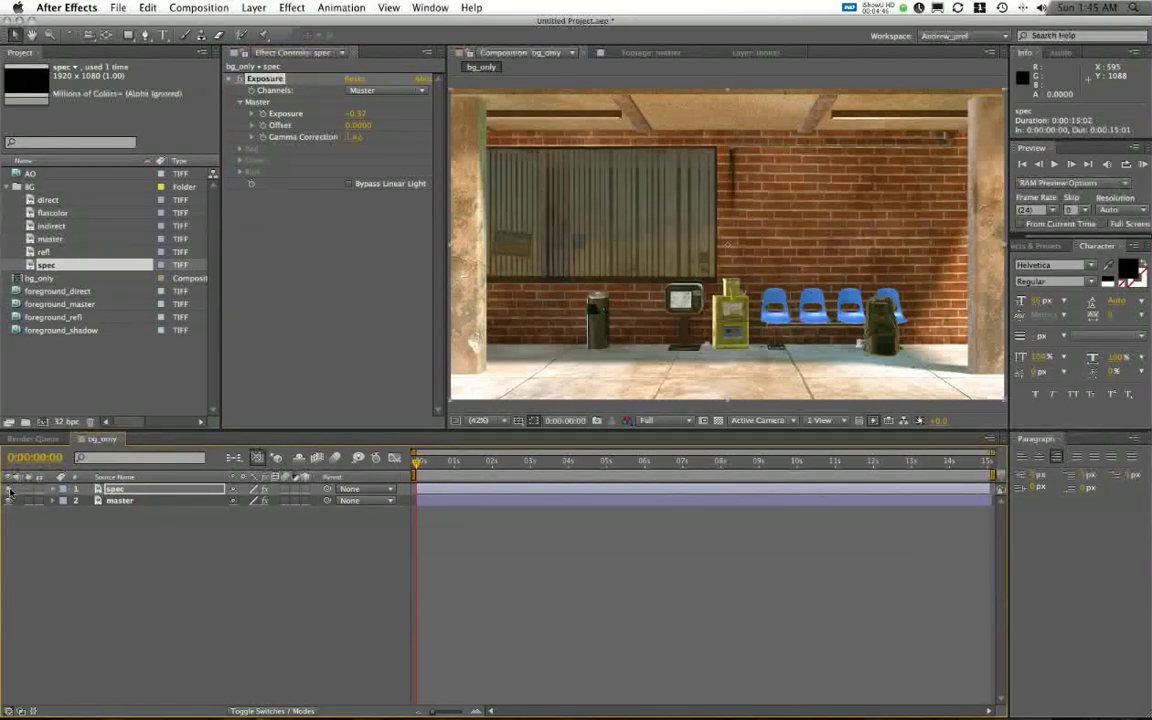
Add a Tint effect to the spec layer, set Map White To to bright yellow, and collapse both effects' settings.
left_click(292, 7)
mouse_move(305, 110)
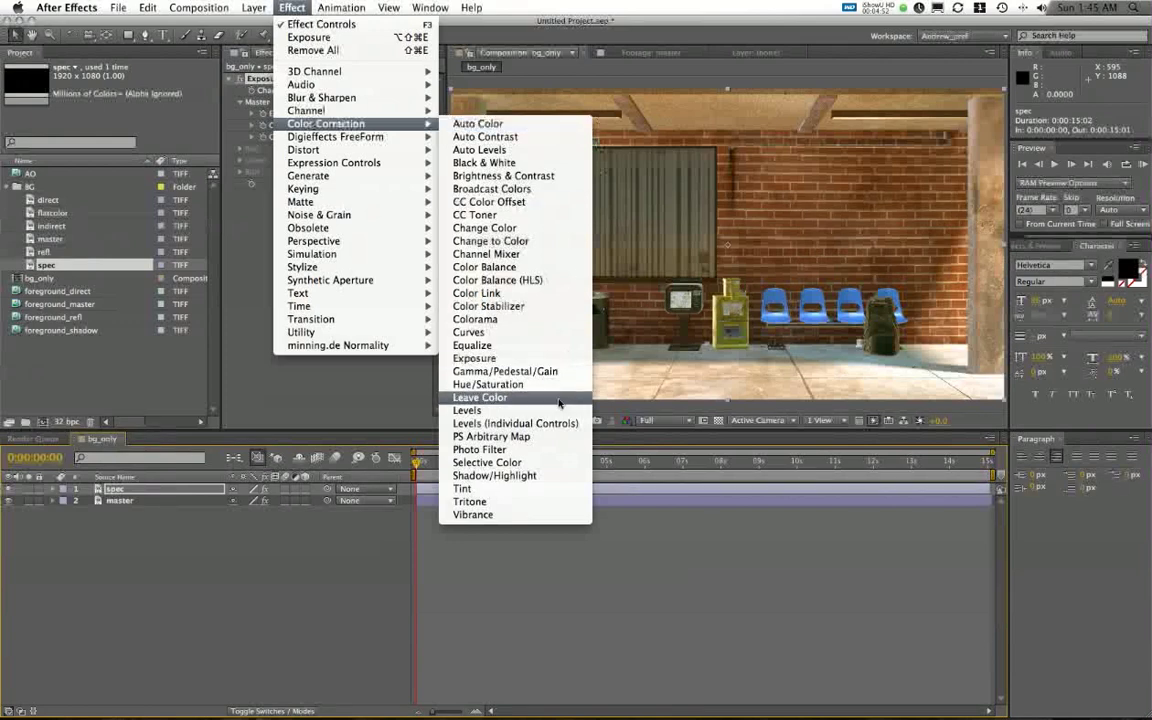
left_click(513, 487)
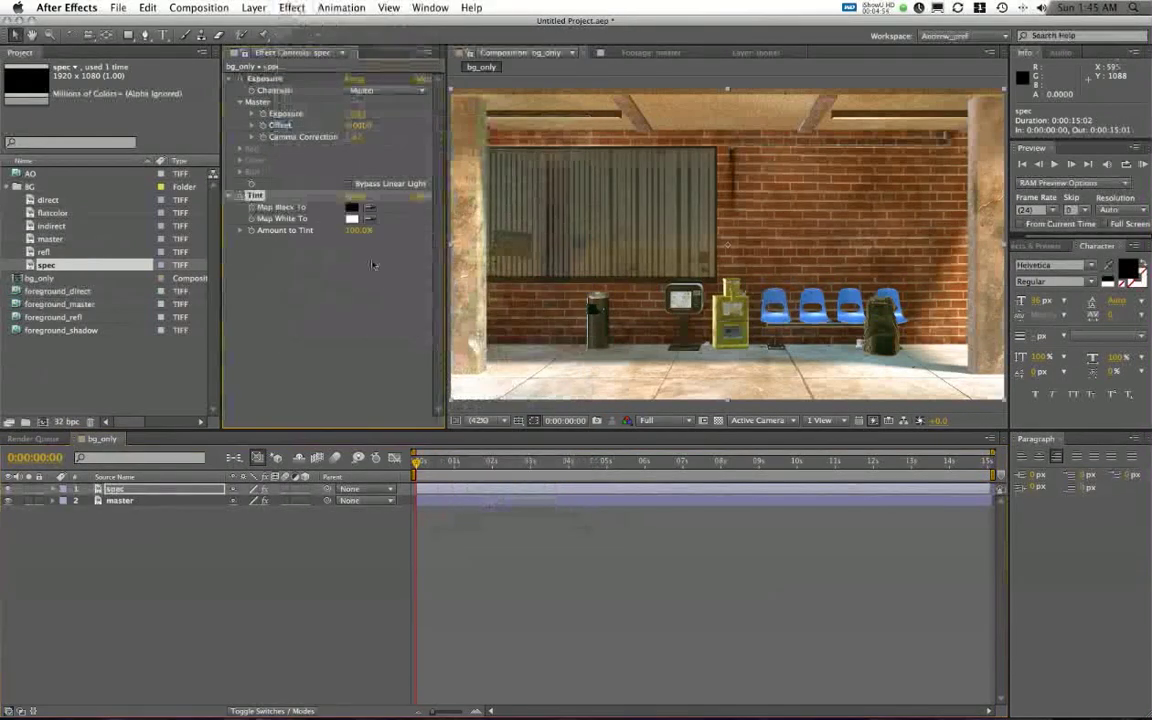
left_click(351, 219)
left_click_drag(603, 457, 605, 437)
left_click_drag(548, 308, 568, 288)
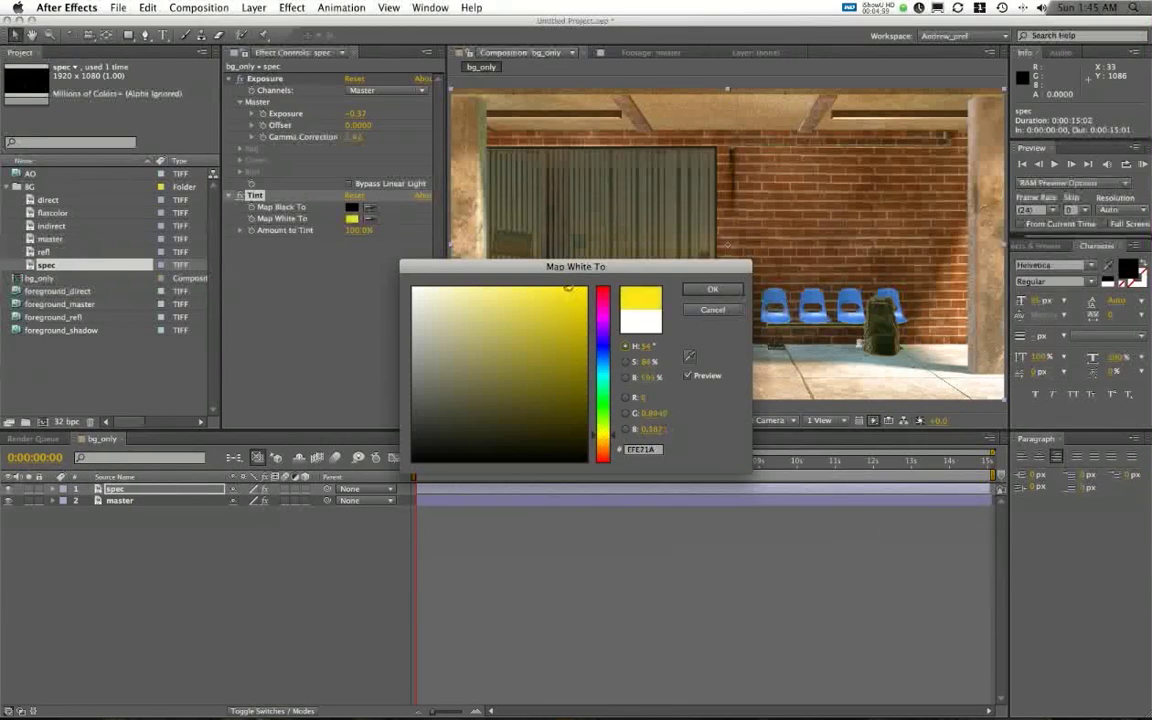
left_click(712, 289)
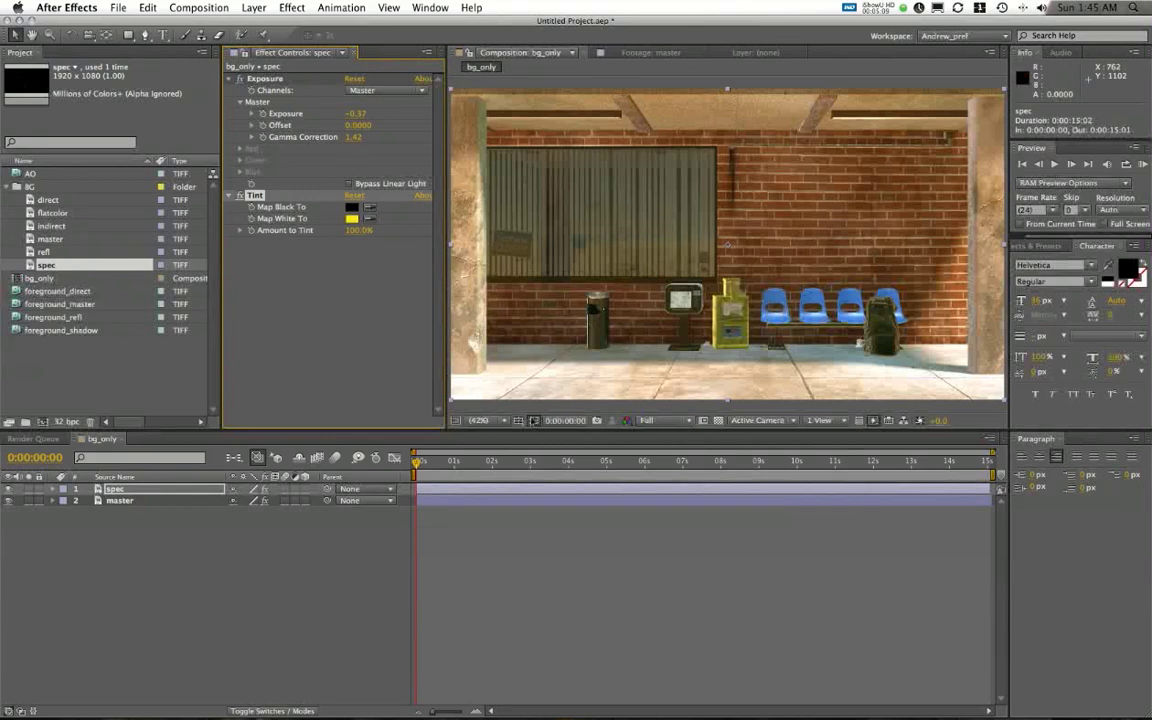
left_click(228, 79)
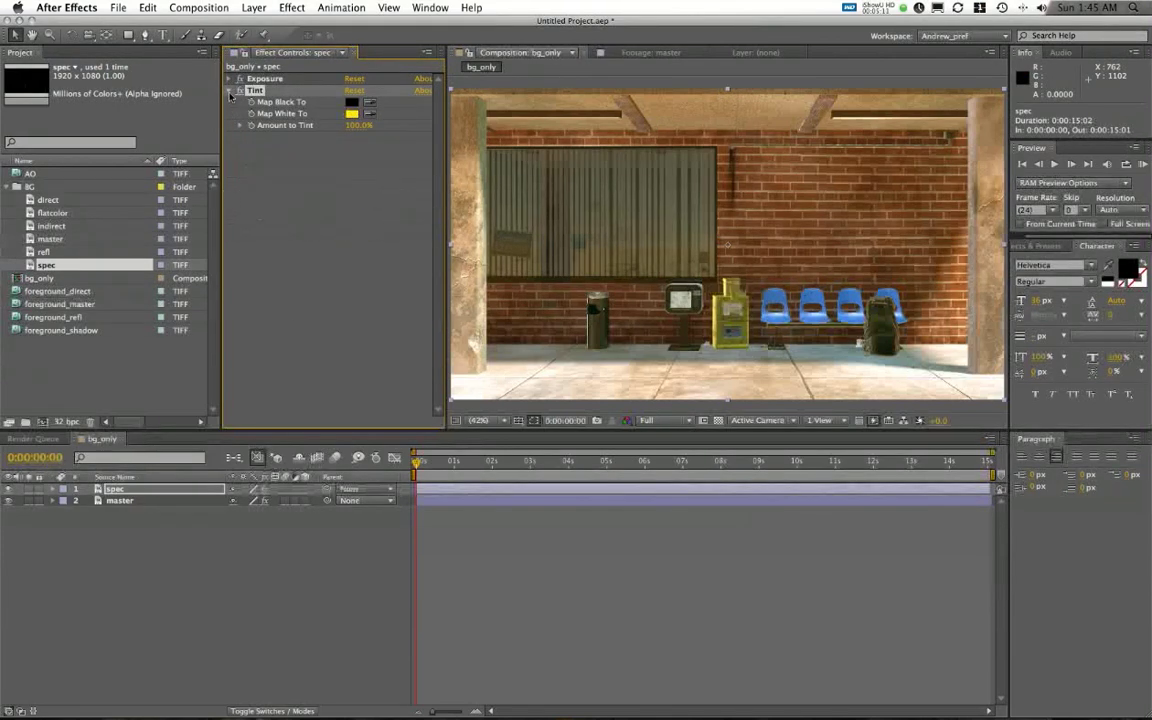
left_click(230, 91)
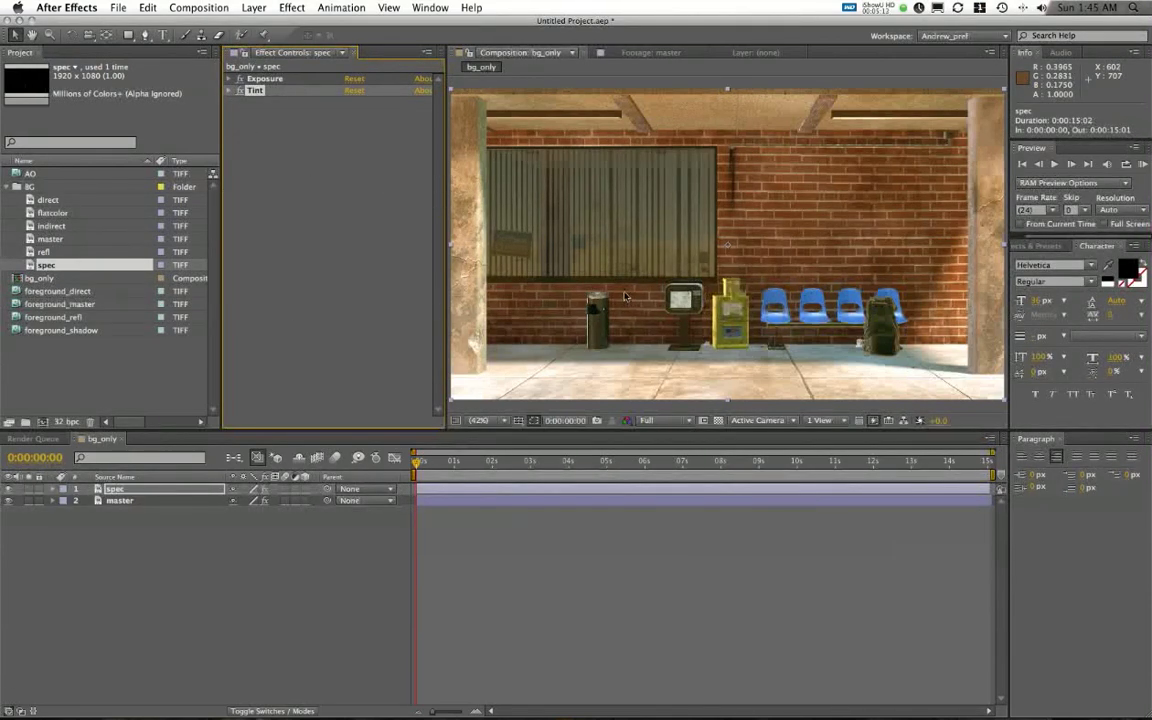
Add a Gaussian Blur to the spec layer and set its blurriness to 4.3, judging the highlights on the trash can.
scroll(624, 296, "up", 5)
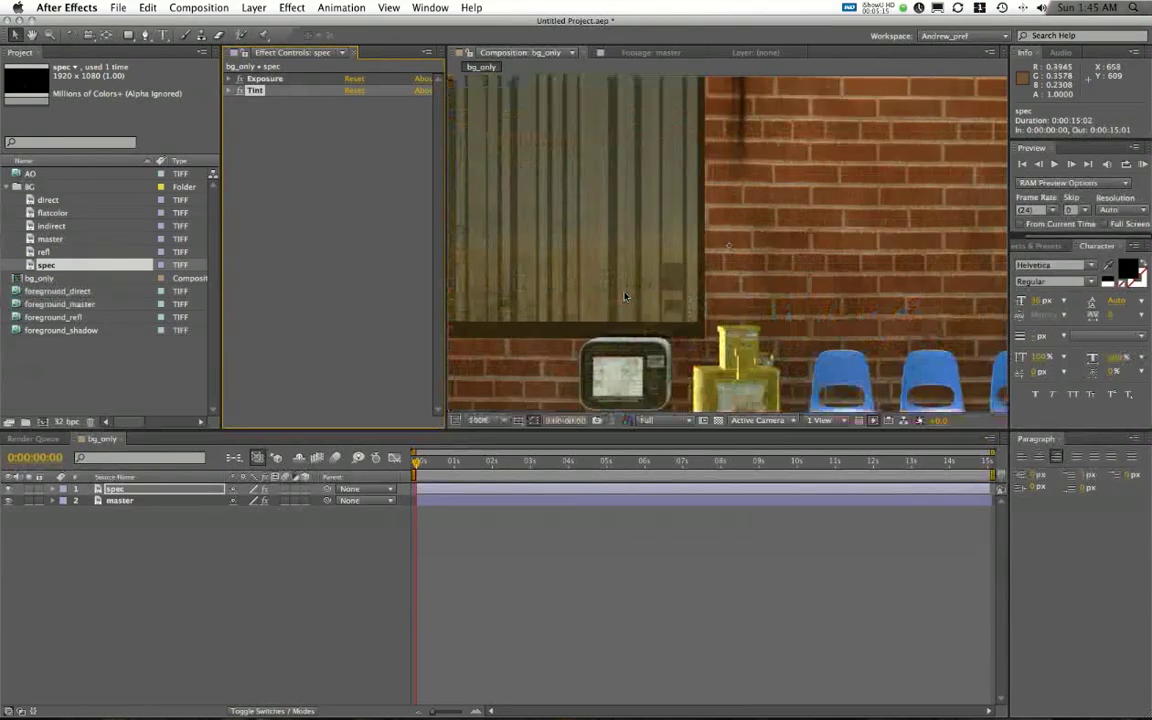
left_click_drag(622, 291, 758, 80)
left_click_drag(655, 236, 861, 187)
left_click_drag(640, 286, 851, 247)
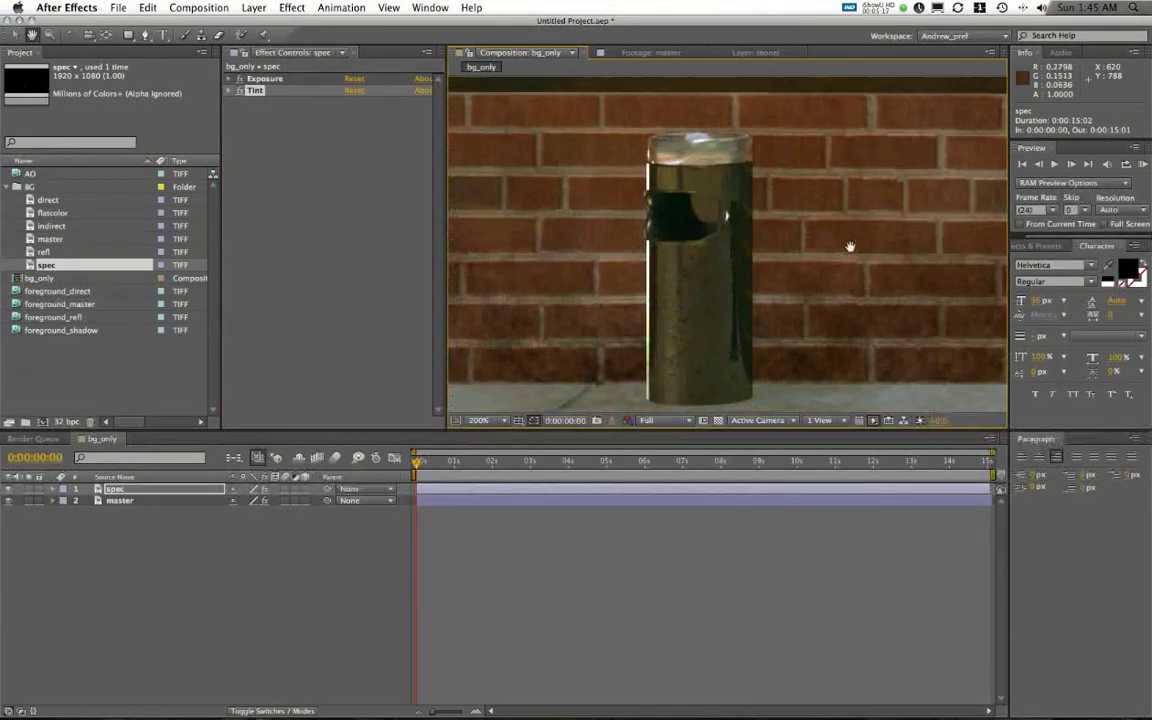
left_click_drag(763, 294, 732, 267)
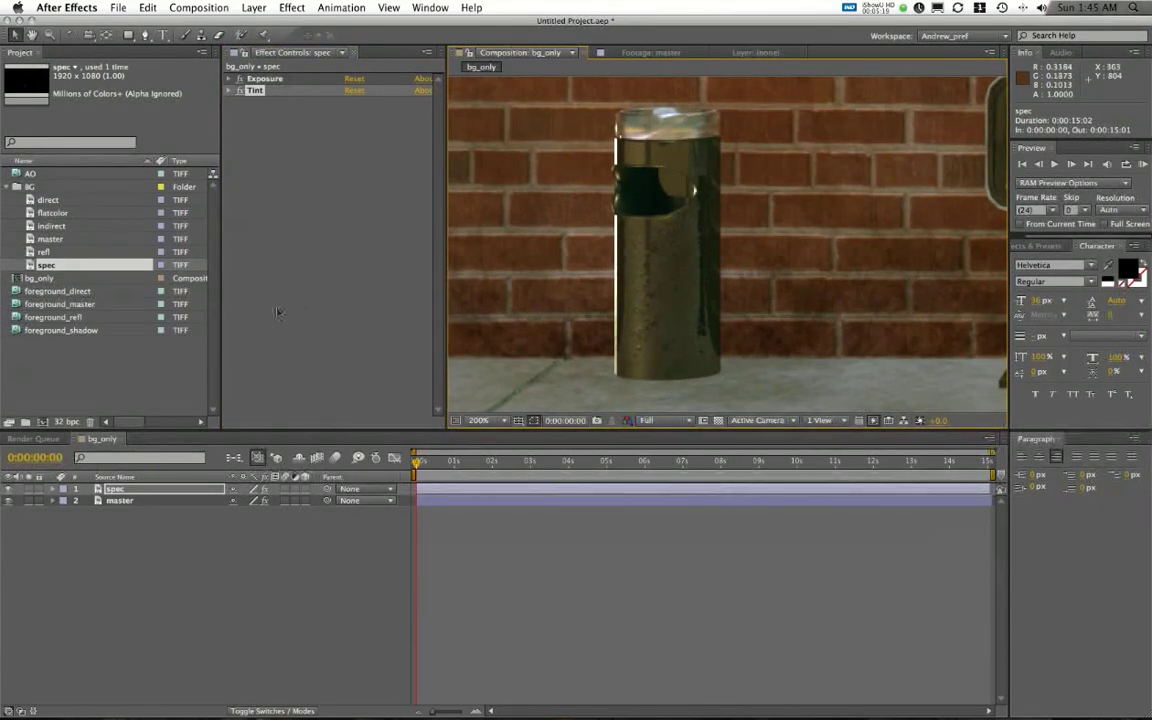
left_click(291, 8)
mouse_move(328, 113)
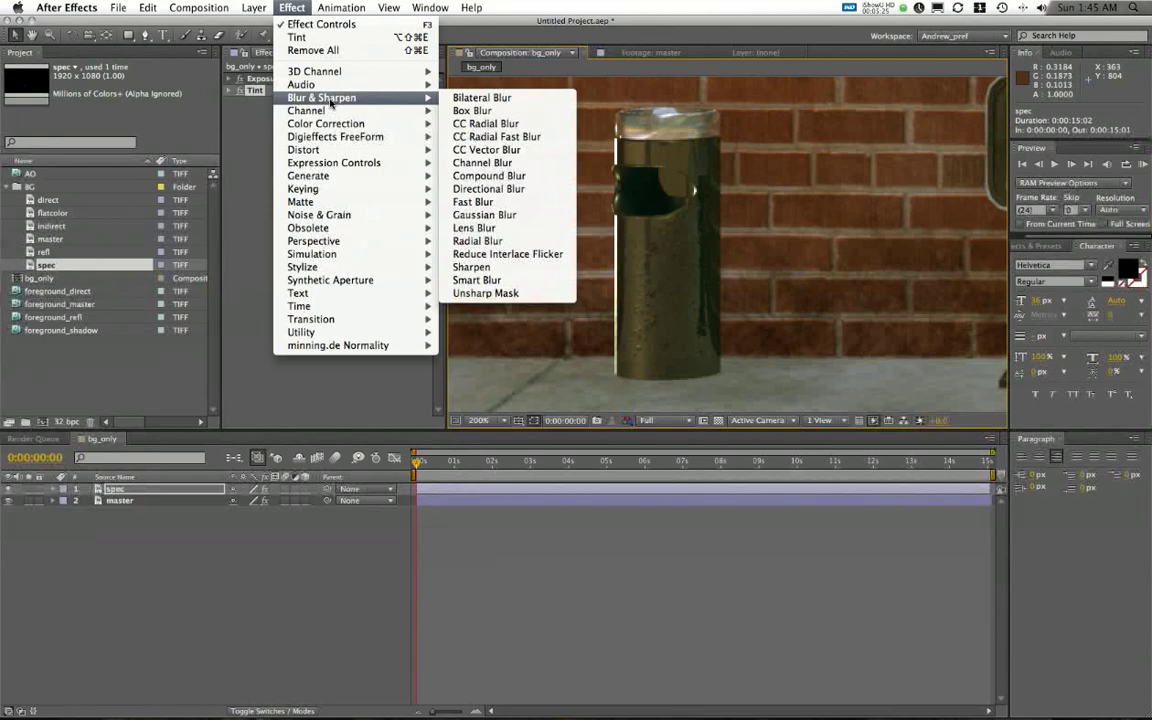
left_click(480, 214)
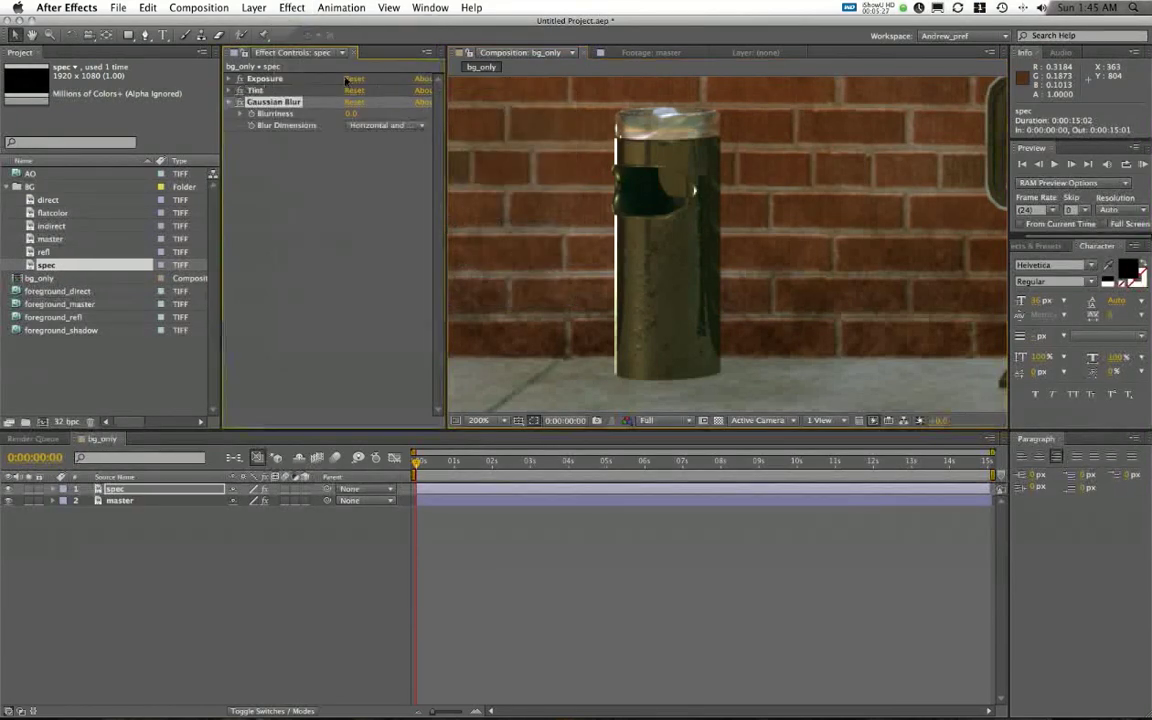
left_click_drag(357, 114, 325, 114)
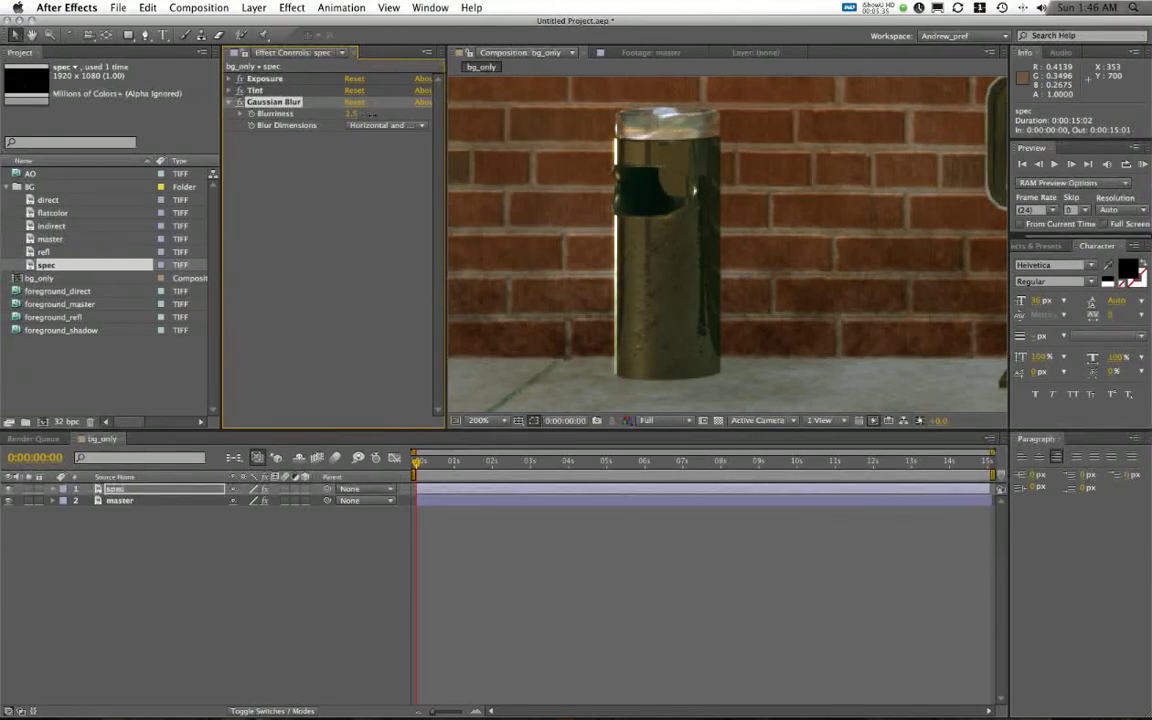
left_click_drag(372, 114, 378, 115)
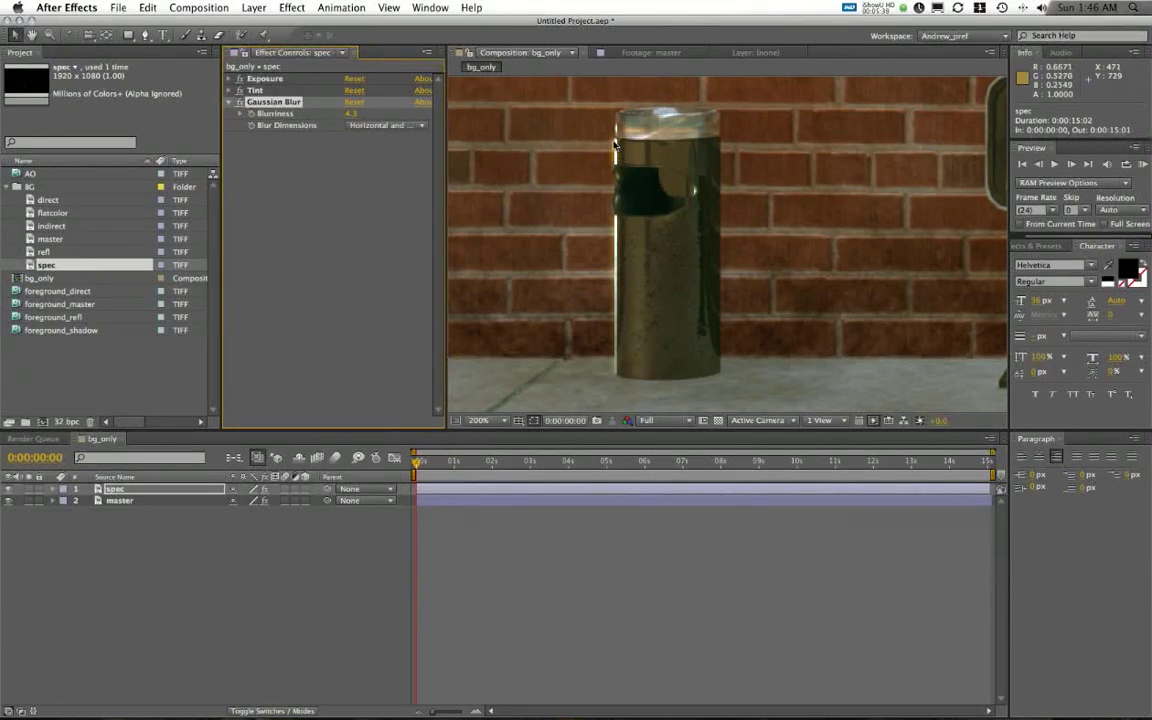
Hide the master layer temporarily and toggle the Gaussian Blur to compare the isolated spec highlights with and without it.
left_click(9, 500)
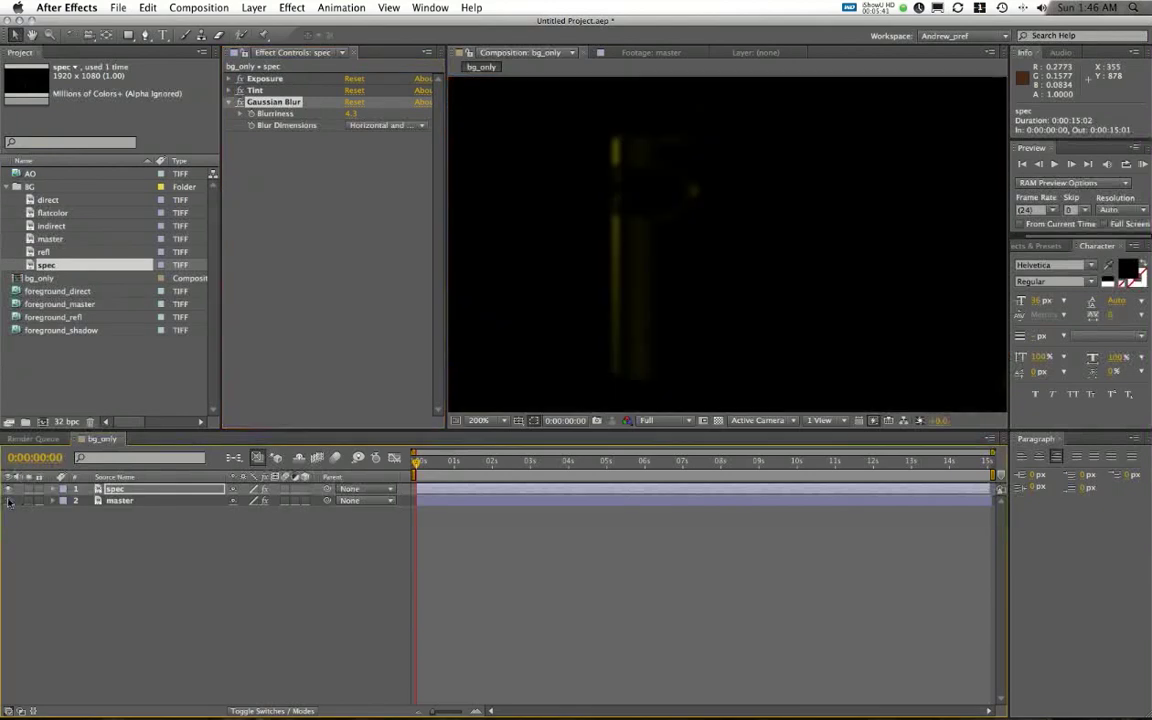
left_click_drag(674, 190, 648, 226)
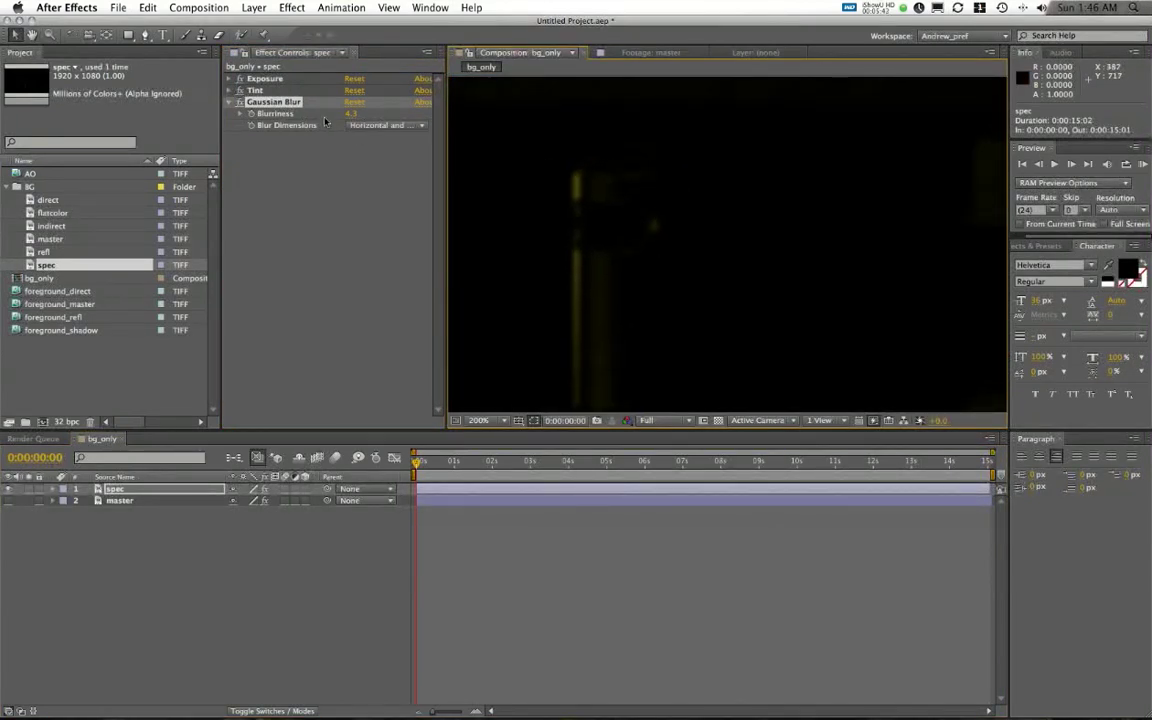
left_click(241, 104)
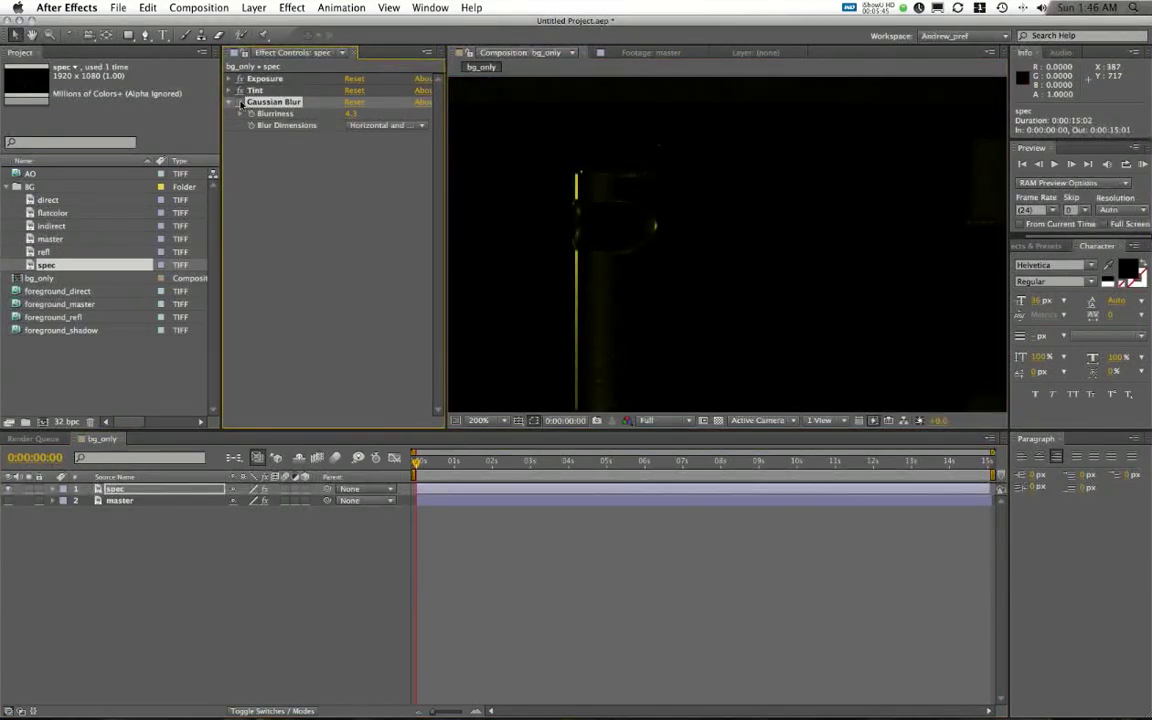
left_click(241, 104)
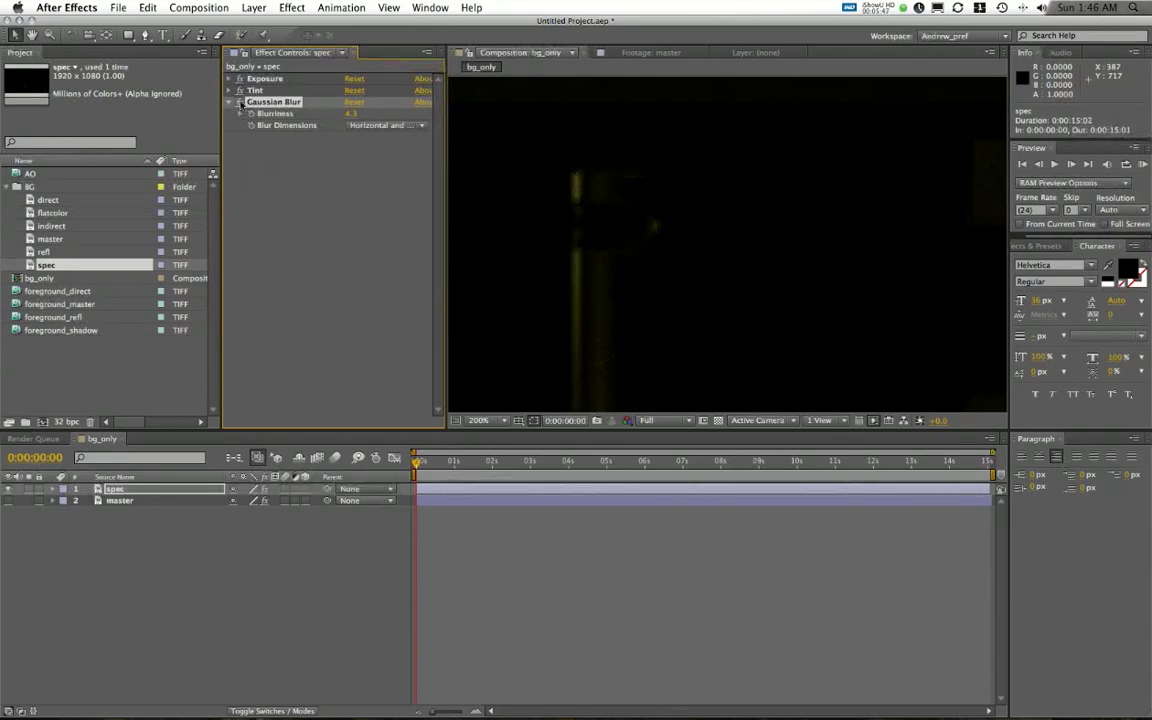
left_click(8, 502)
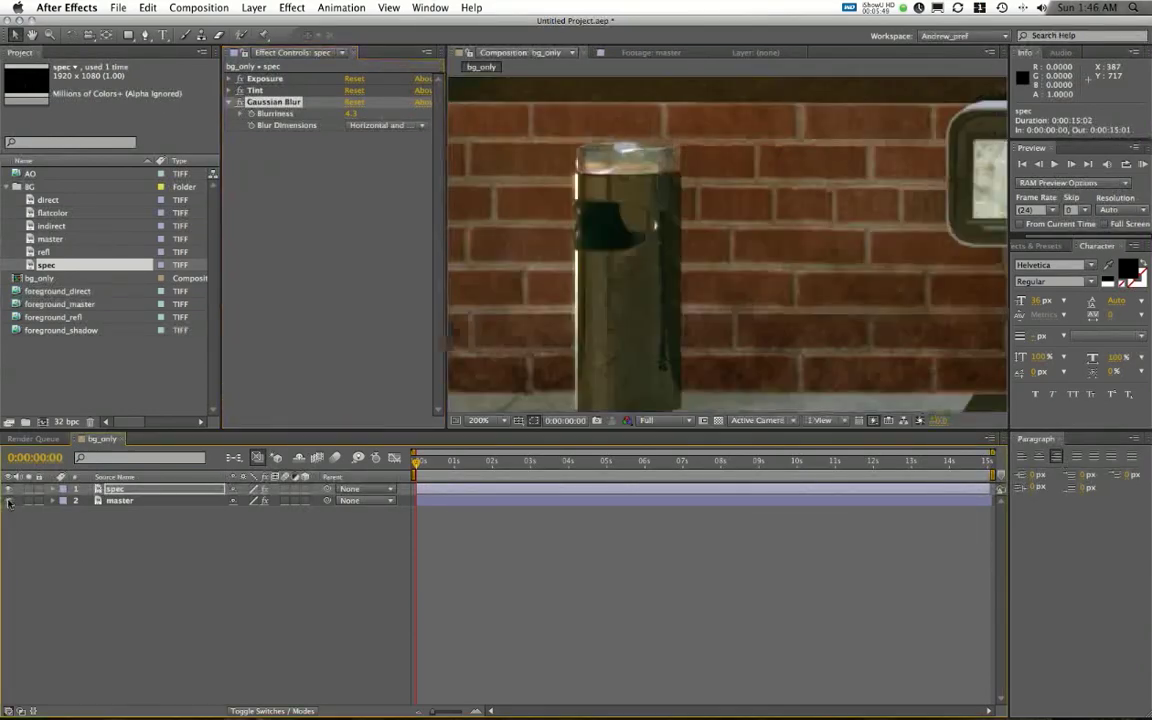
Examine the blurred spec highlights on the newspaper box and blue chairs up close, and fit the whole image back in the view.
key("space")
left_click_drag(792, 357, 478, 316)
left_click_drag(849, 221, 594, 234)
left_click_drag(731, 152, 708, 199)
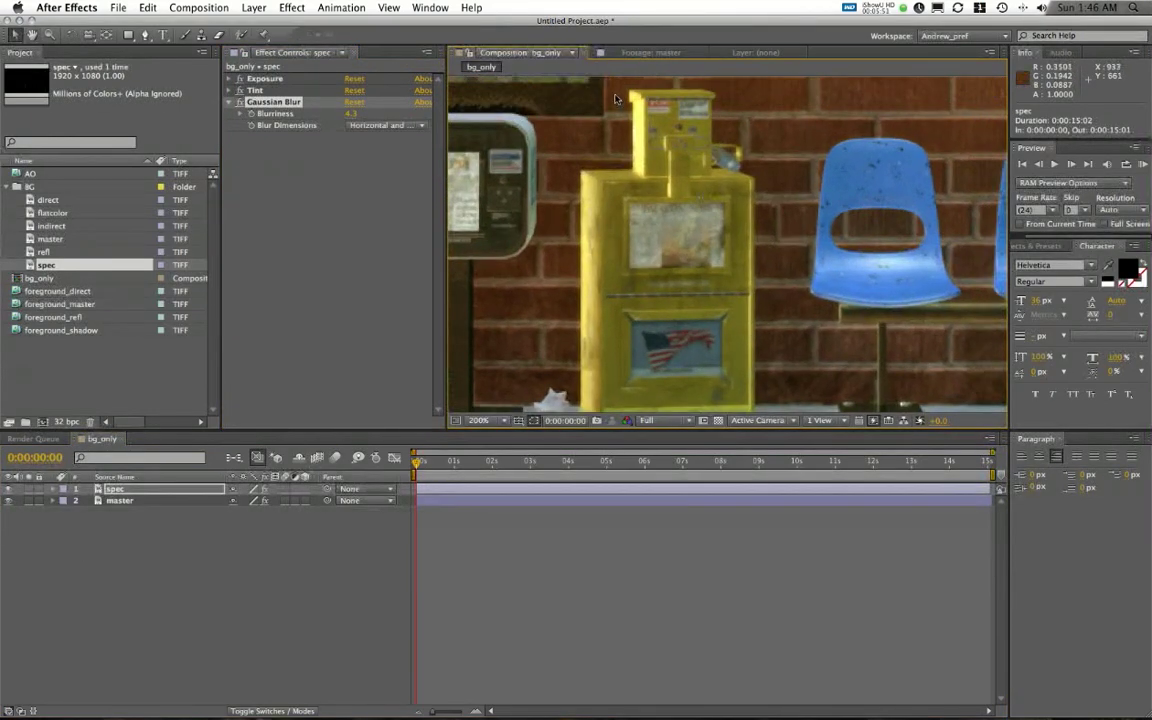
key("space")
left_click_drag(797, 258, 670, 263)
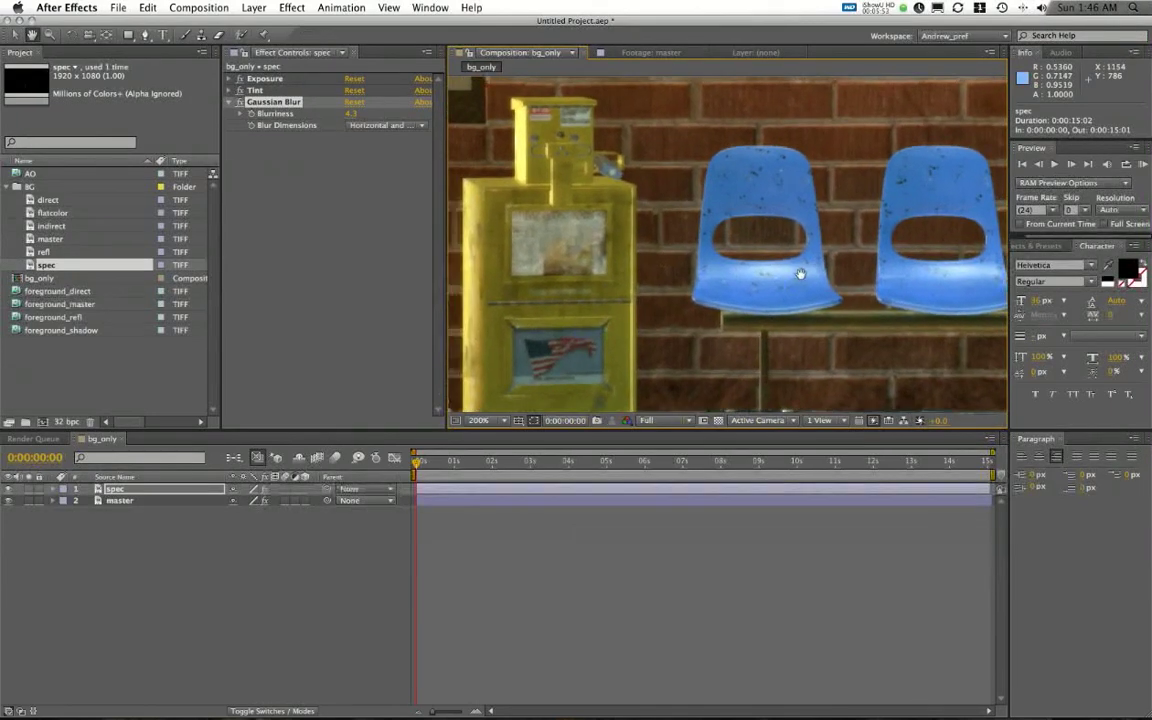
key("comma")
key("comma")
scroll(797, 275, "up", 3)
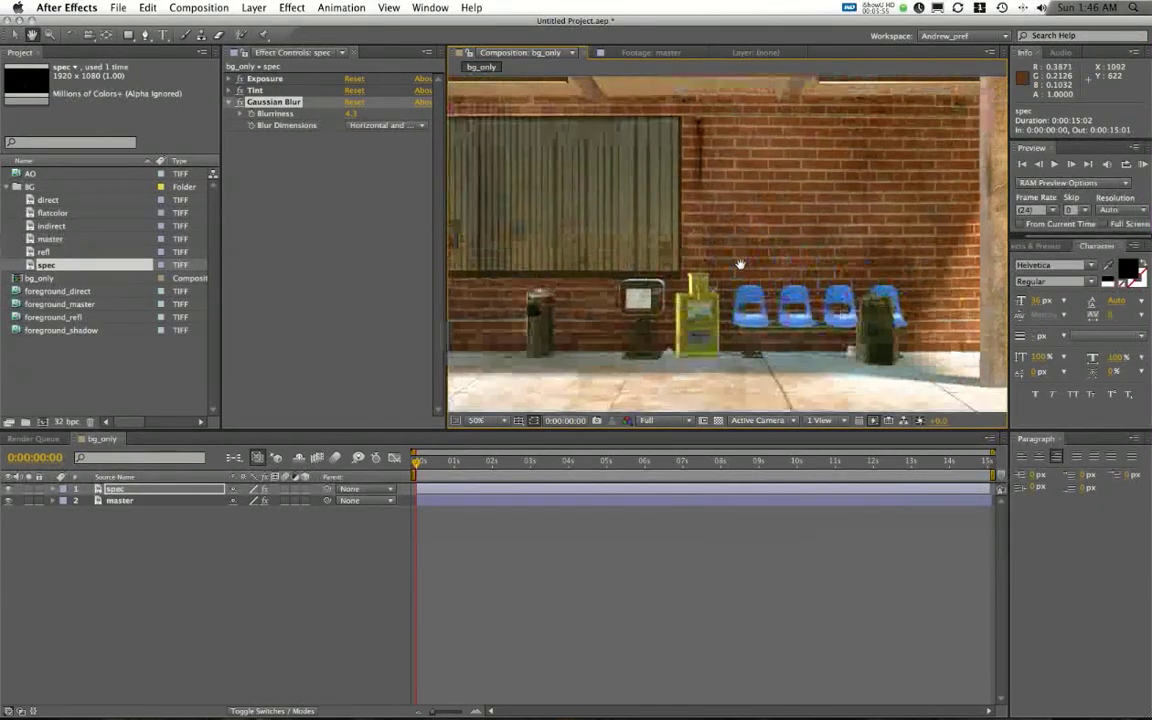
left_click(479, 420)
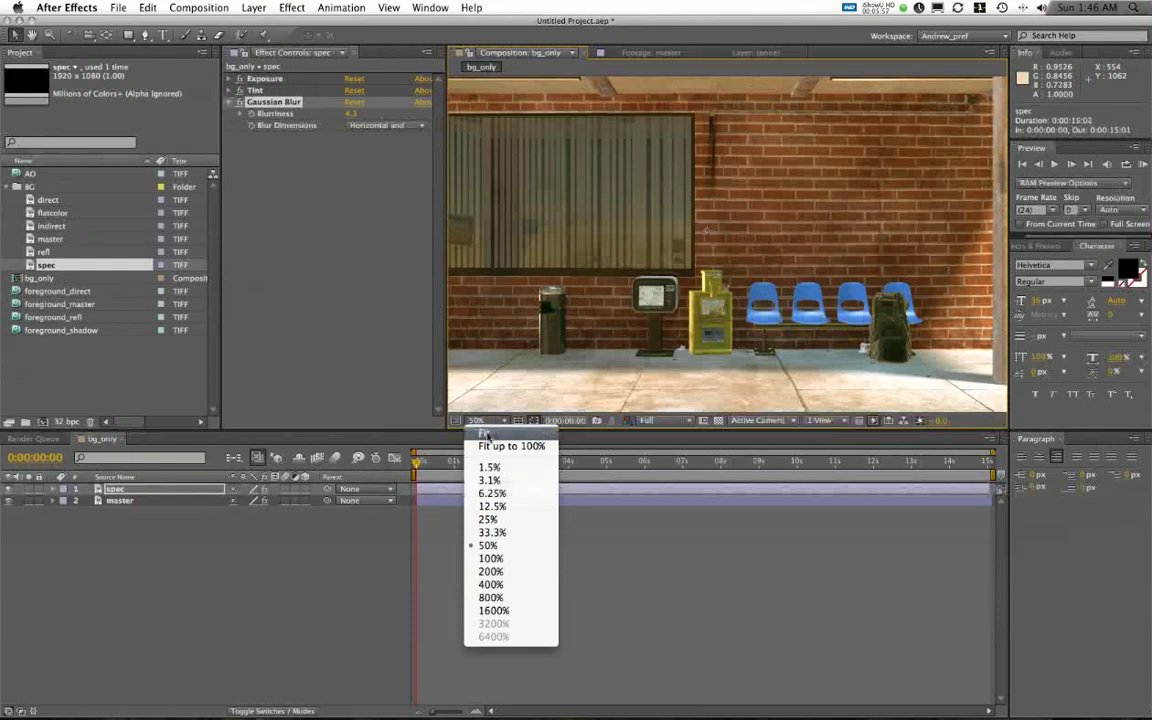
left_click(511, 446)
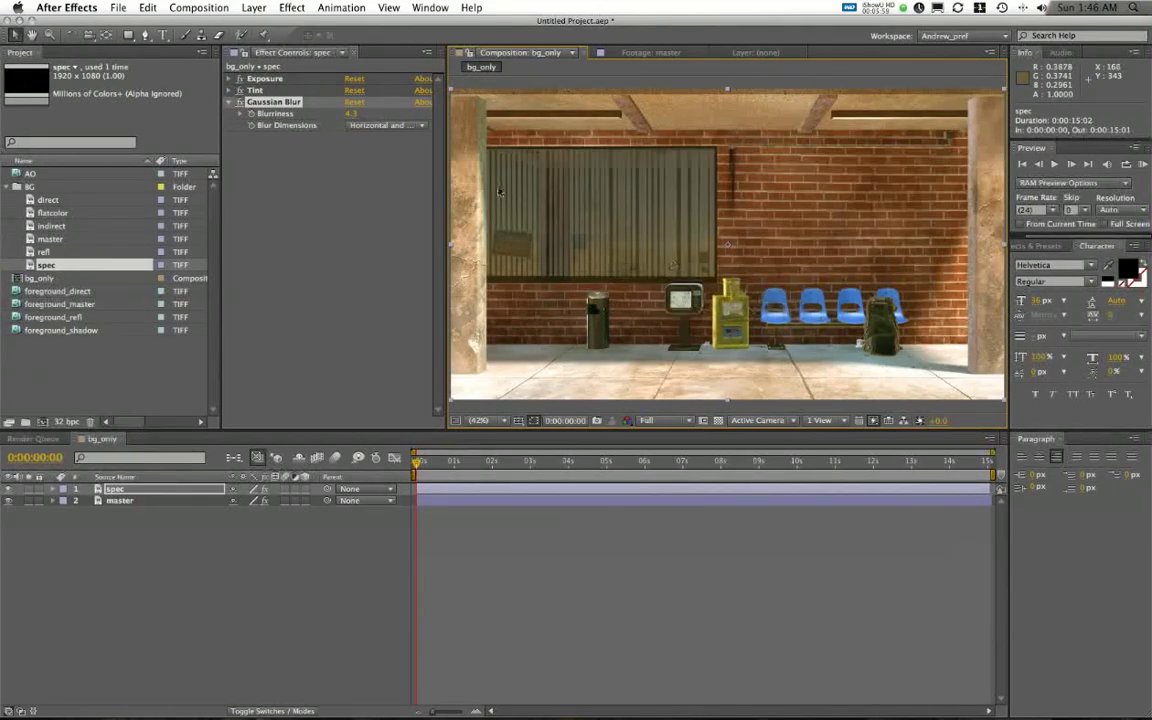
Add the refl pass from the BG folder above the spec layer in bg_only and set its blending mode to Add.
left_click(258, 283)
left_click(44, 252)
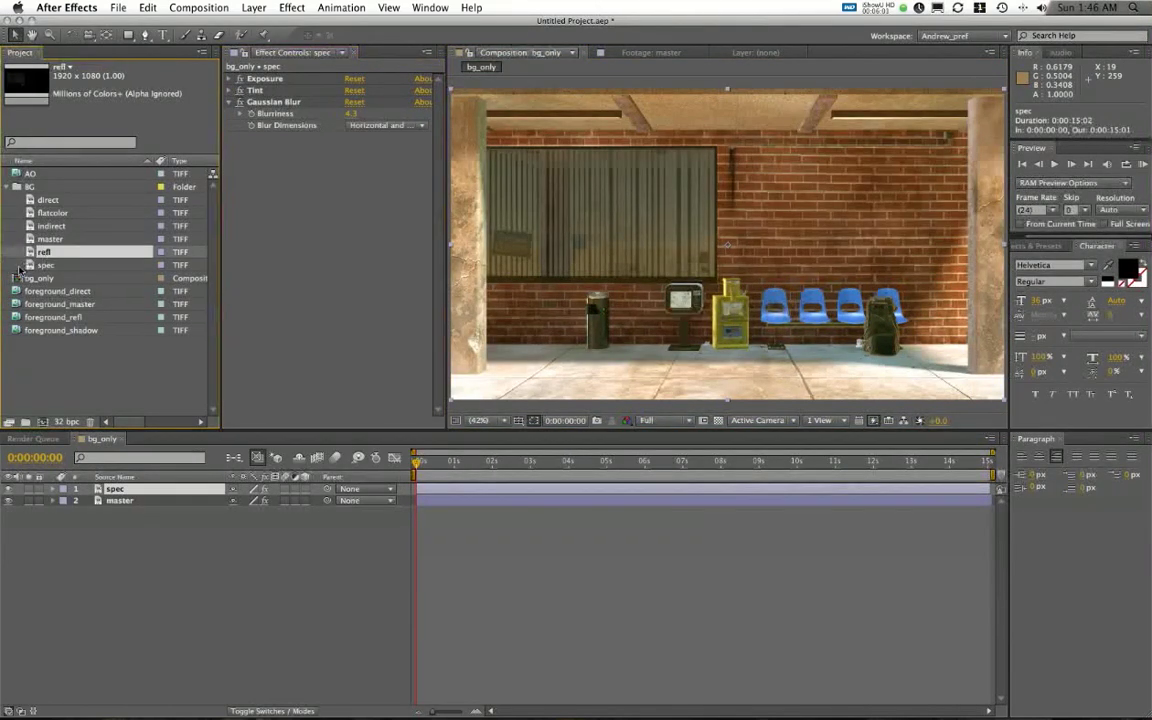
left_click_drag(32, 257, 110, 488)
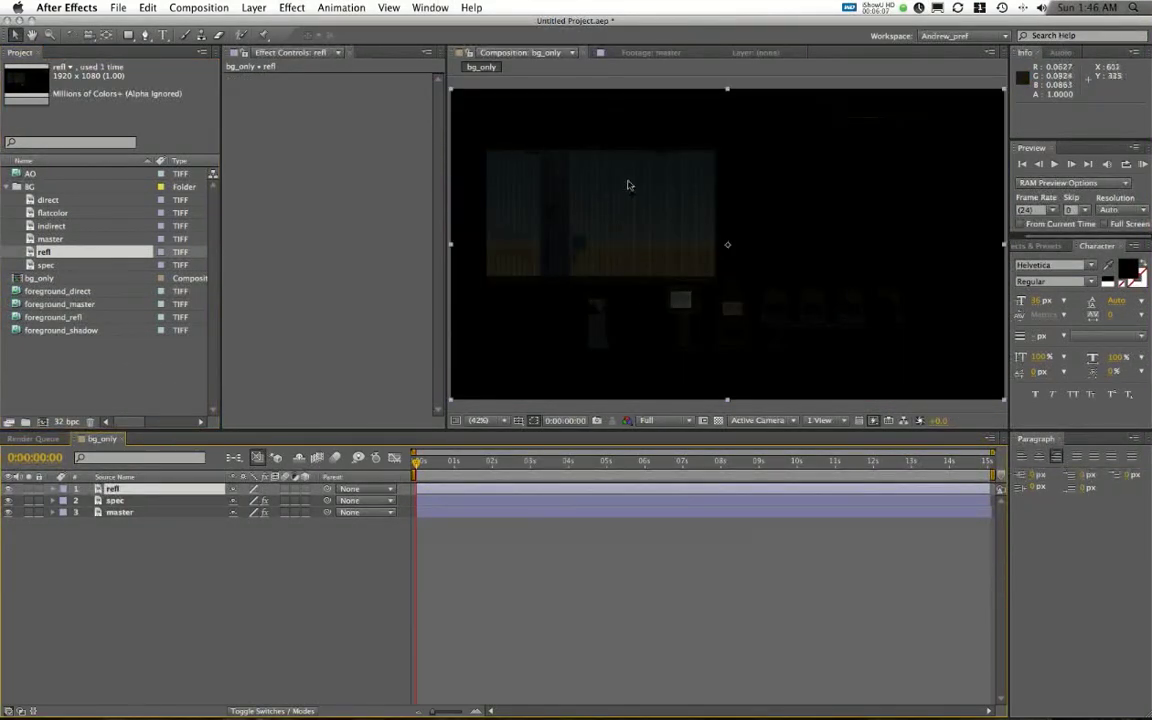
right_click(758, 191)
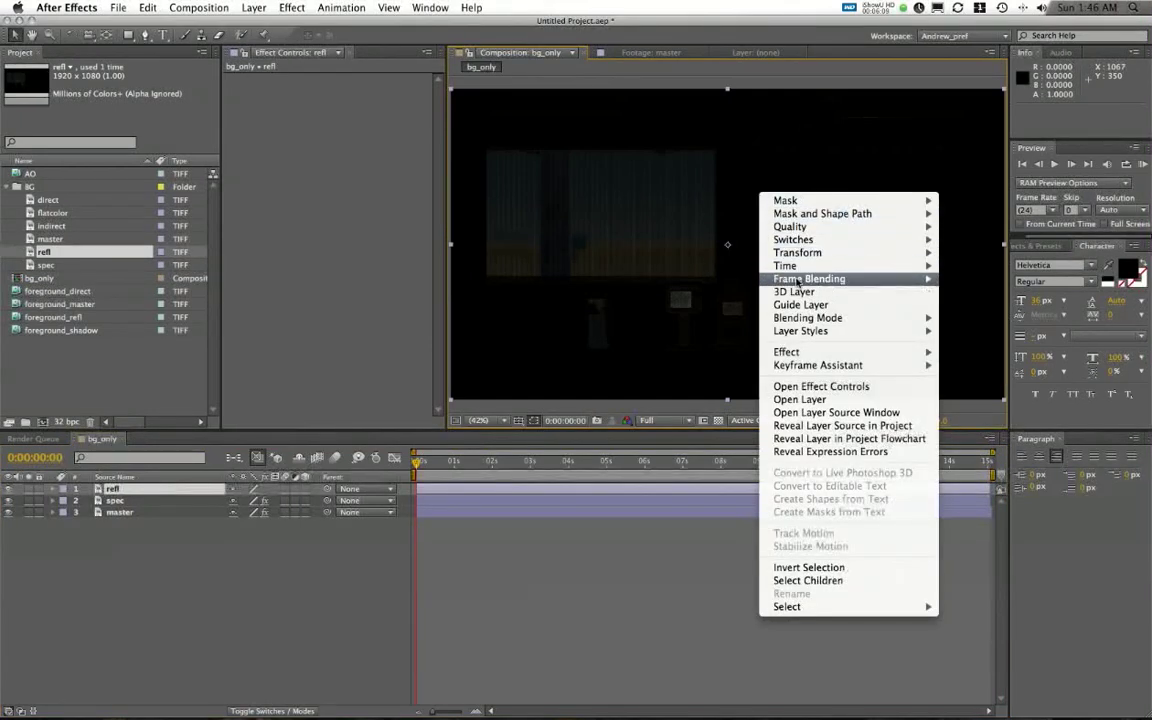
mouse_move(800, 281)
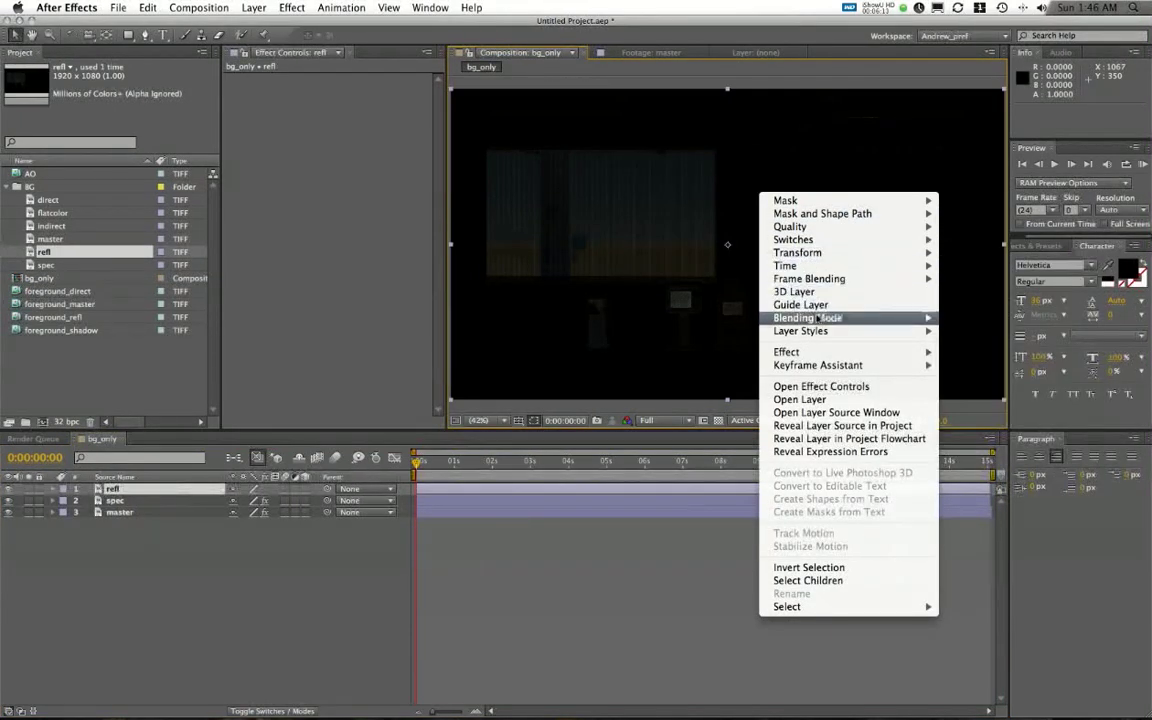
mouse_move(818, 322)
left_click(962, 297)
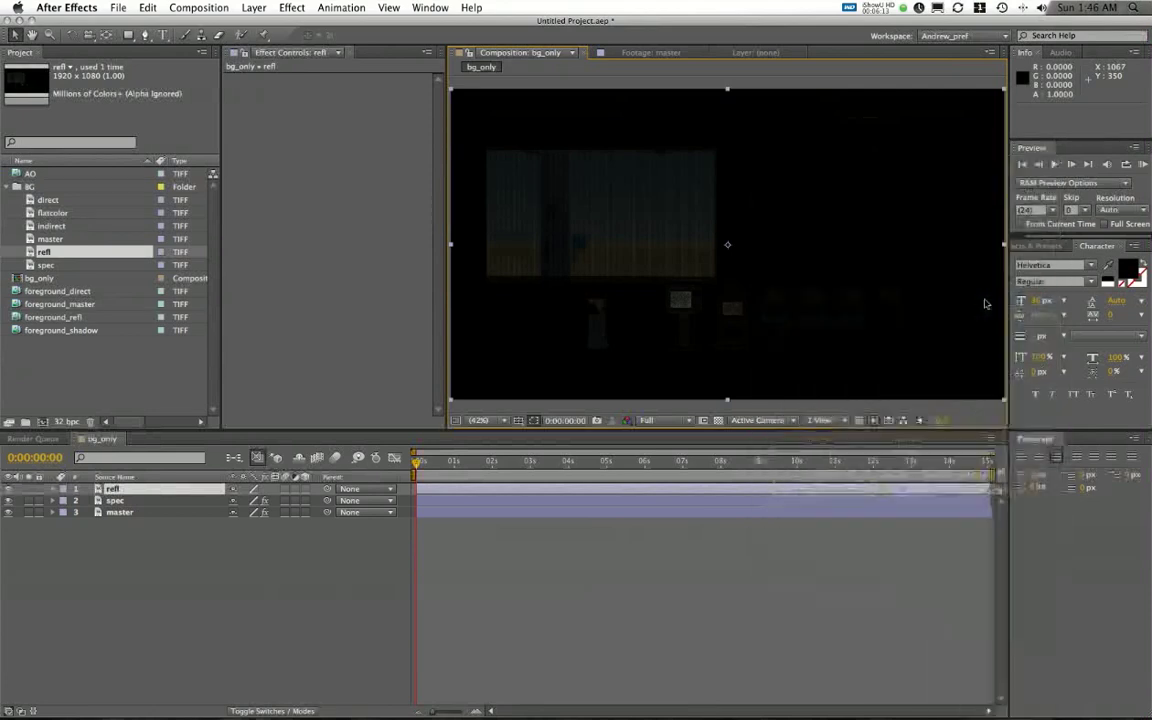
Toggle the refl layer's visibility to compare the image with and without the reflection pass, leaving the layer on.
left_click(9, 489)
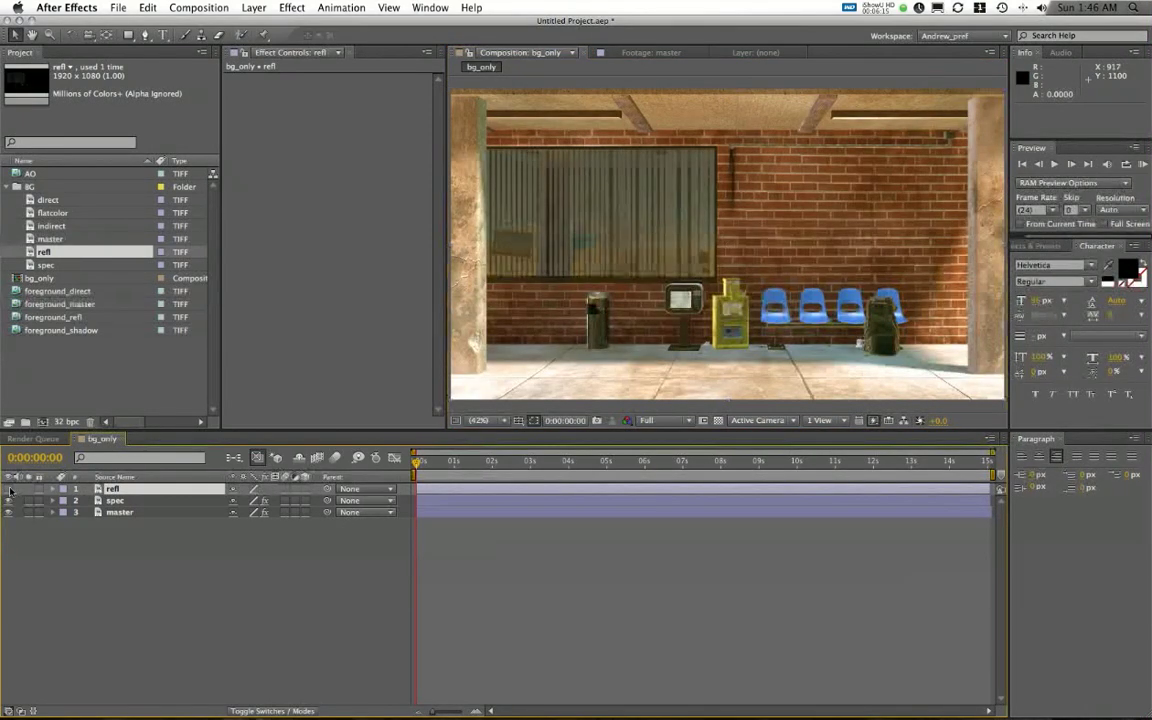
left_click(9, 489)
left_click(9, 489)
left_click(9, 489)
left_click(9, 489)
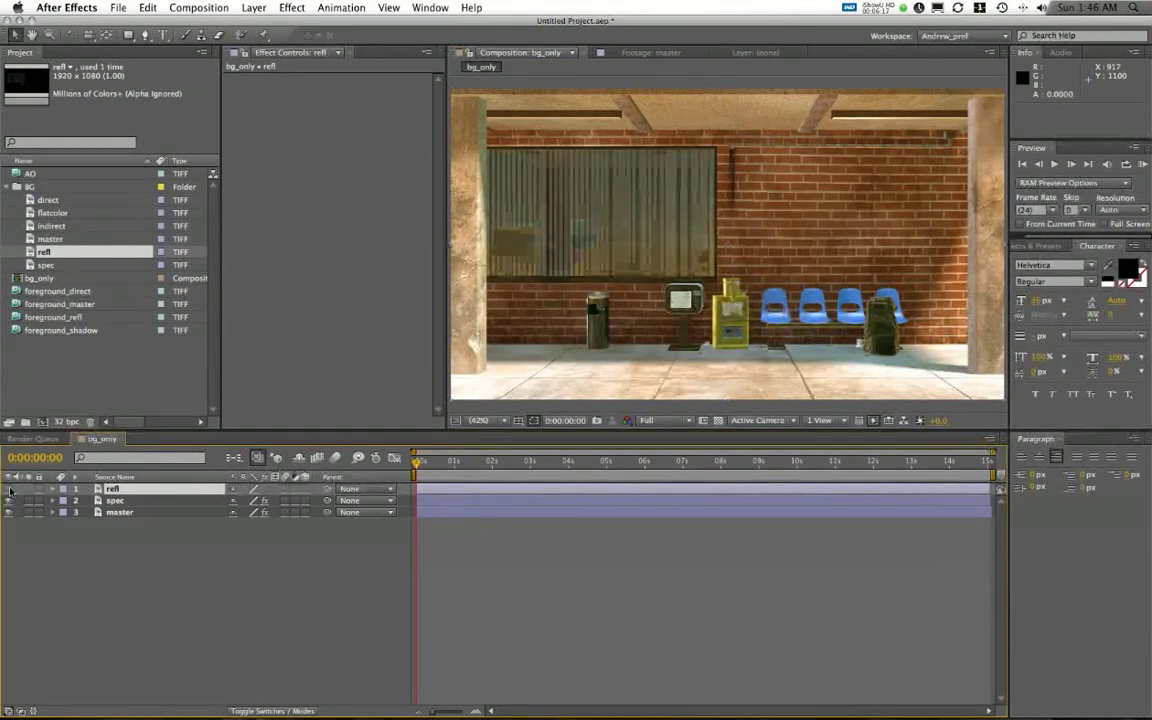
left_click(9, 489)
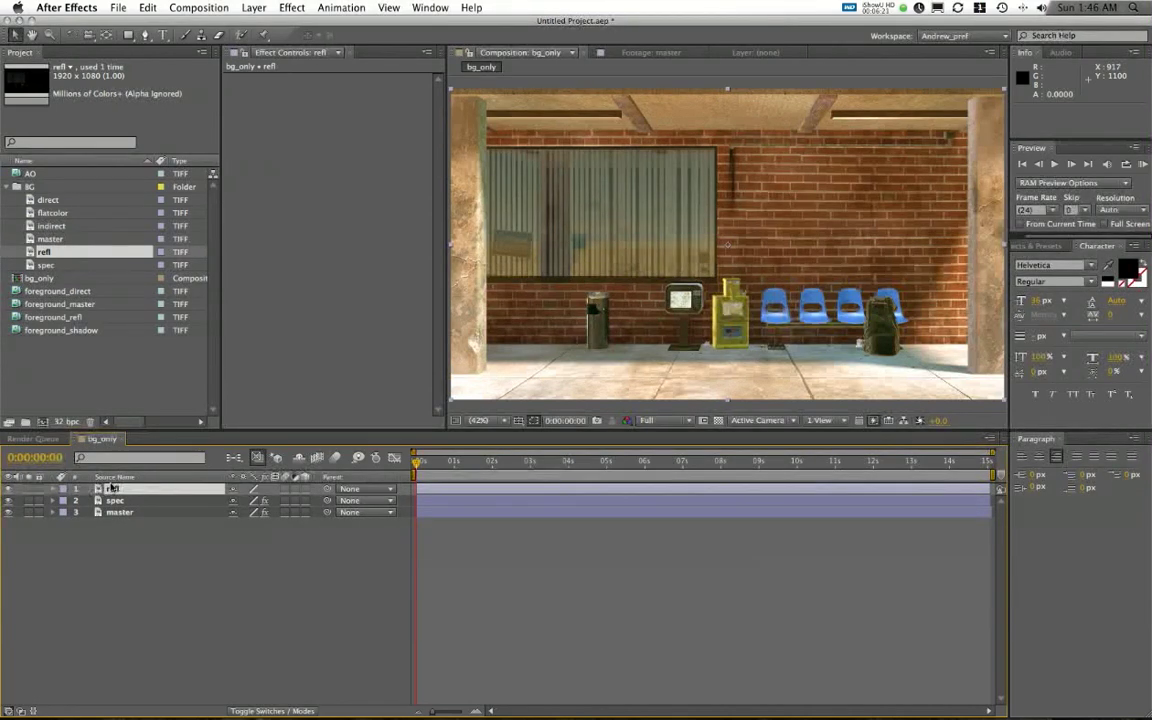
Try tinting the reflections with a Tint effect on the refl layer, setting Map White To to bright blue.
left_click(133, 488)
left_click(292, 7)
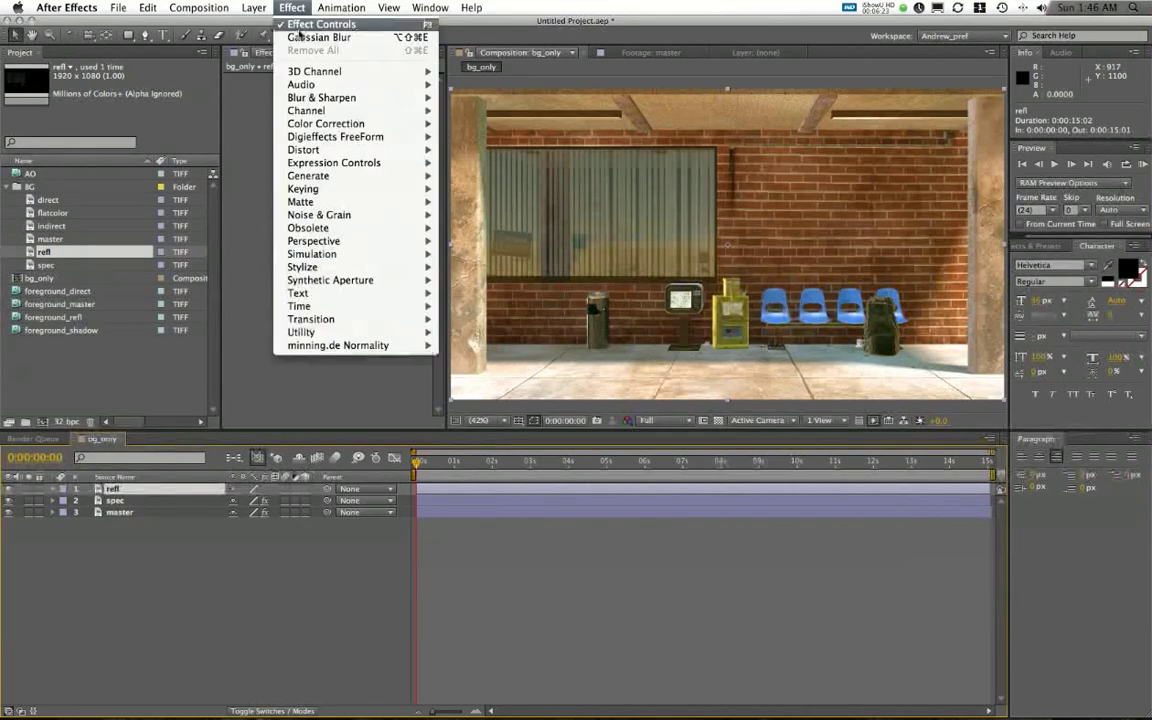
mouse_move(311, 122)
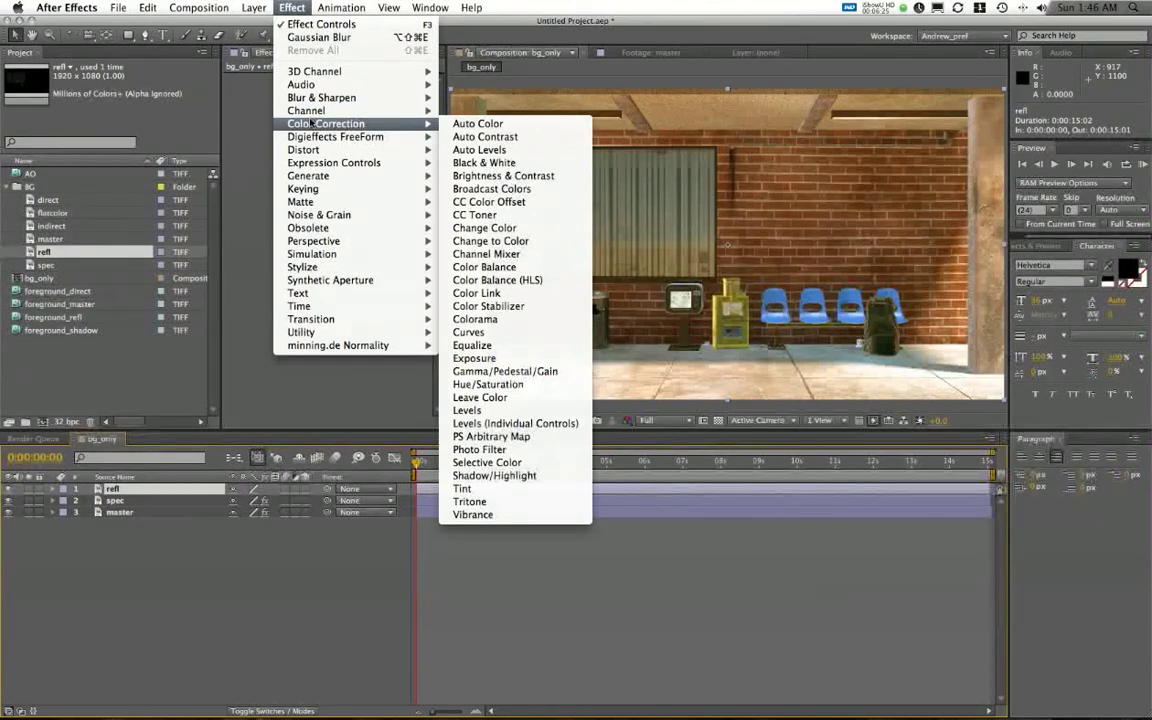
left_click(470, 489)
left_click(351, 102)
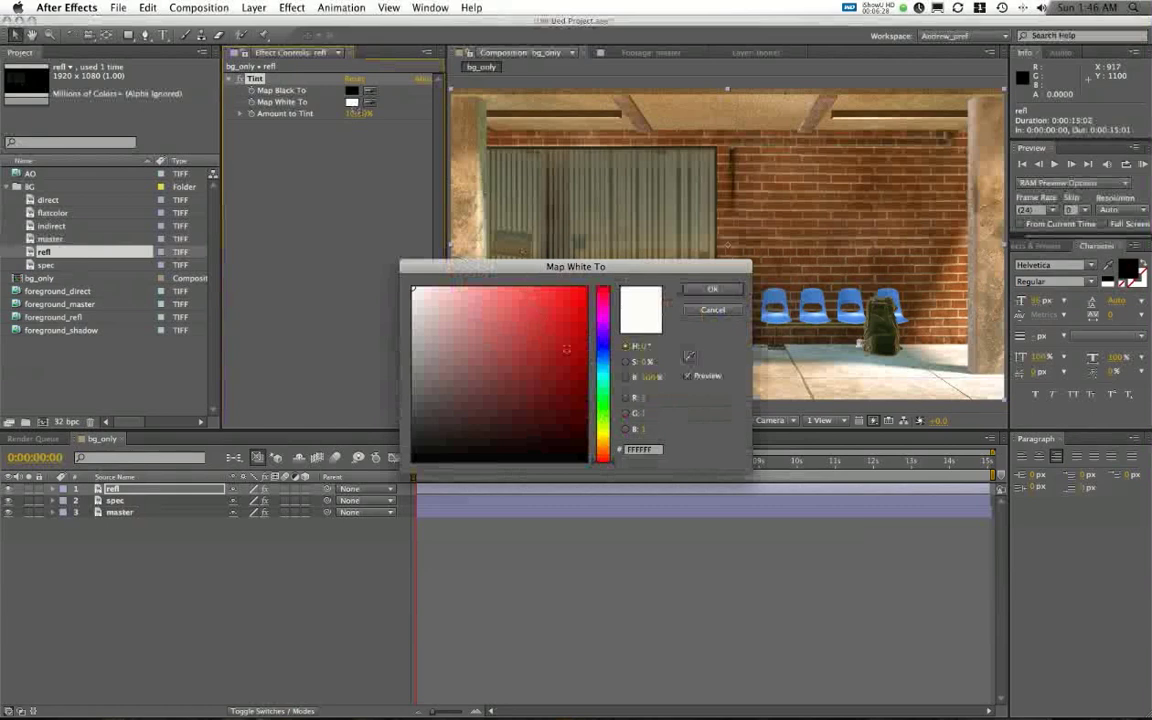
left_click_drag(604, 370, 604, 355)
left_click(558, 296)
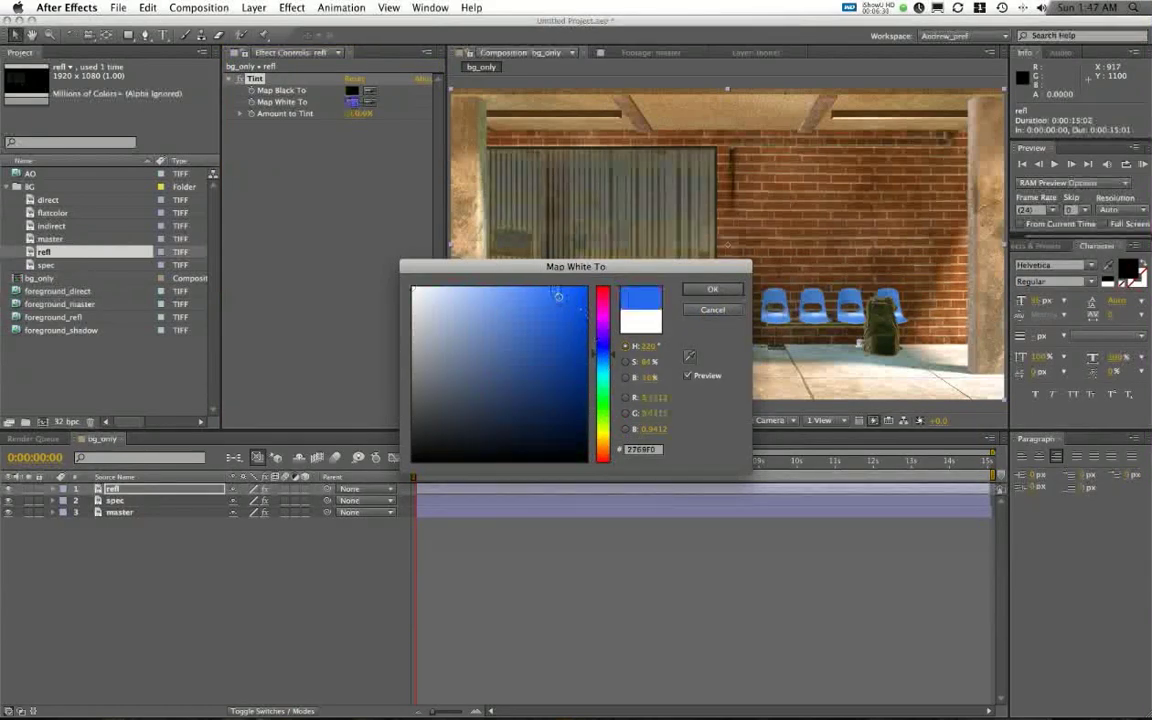
left_click_drag(558, 296, 587, 288)
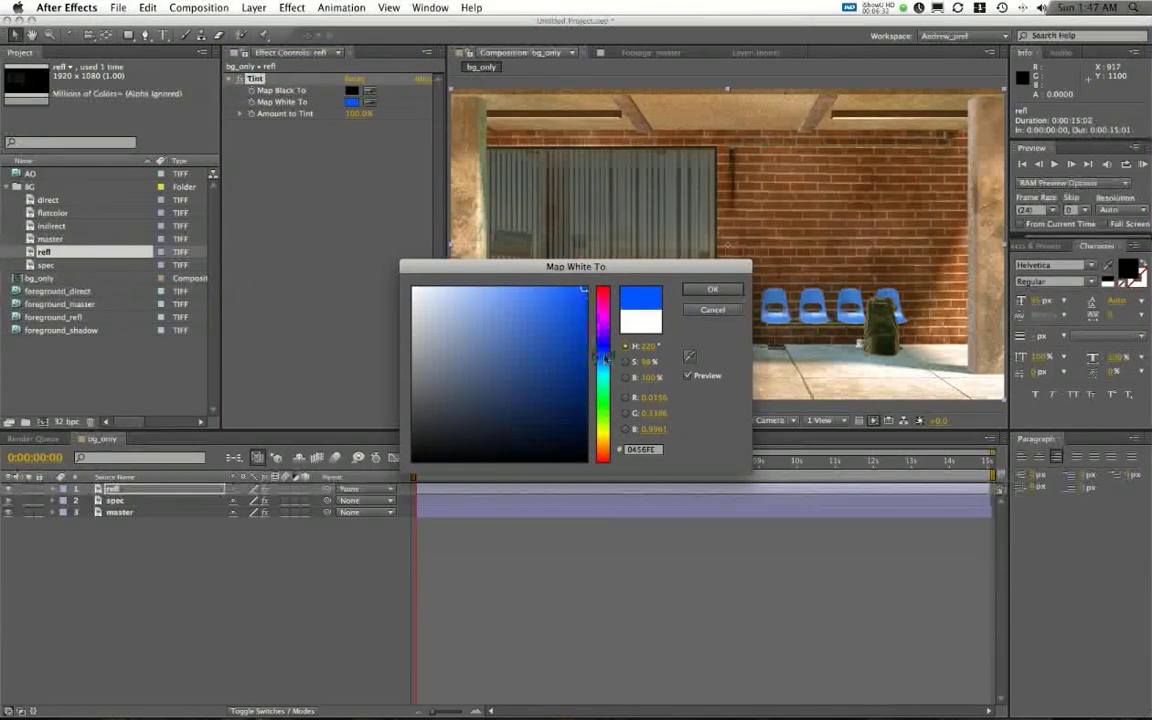
mouse_move(603, 357)
left_mouse_down()
mouse_move(606, 375)
mouse_move(607, 365)
left_mouse_up()
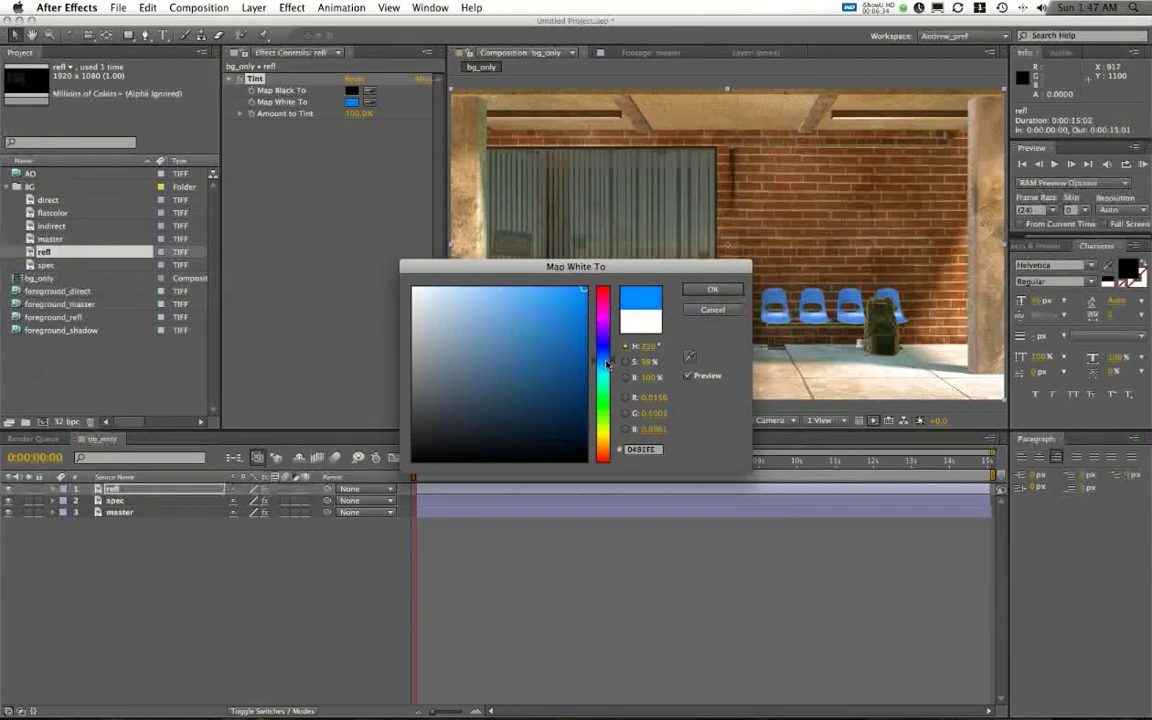
left_click(728, 288)
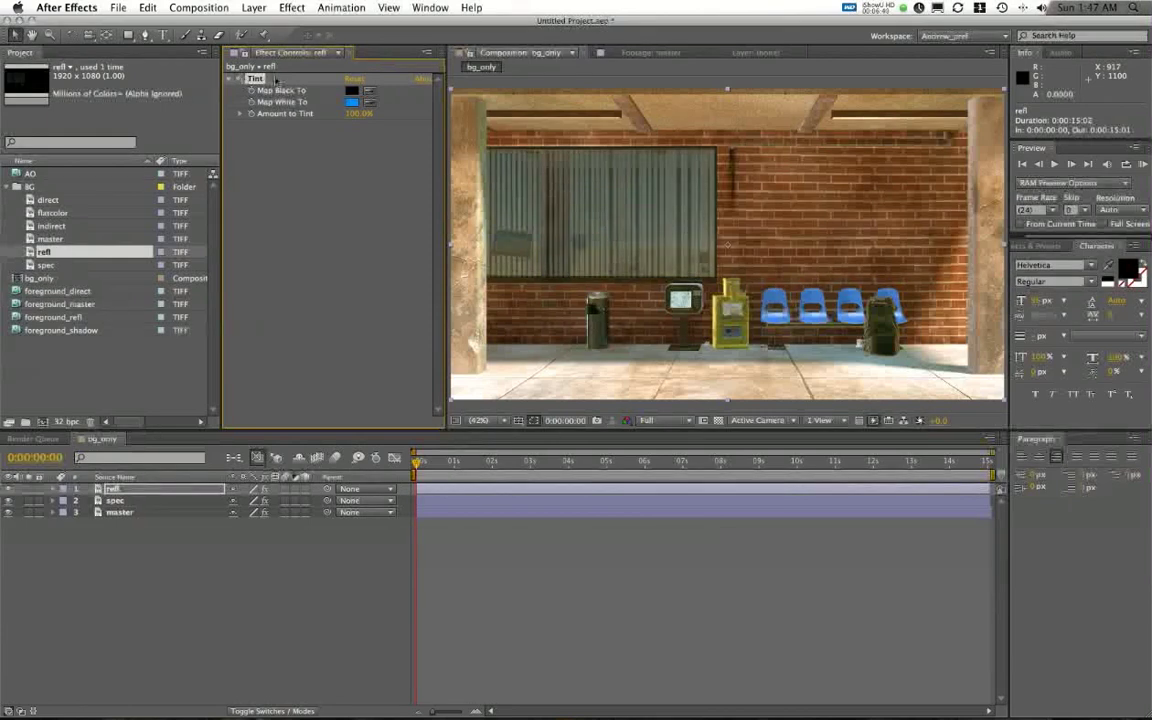
Add a Color Balance effect to the refl layer and raise its Shadow Blue Balance for bluer reflections in the window.
left_click(292, 7)
mouse_move(312, 100)
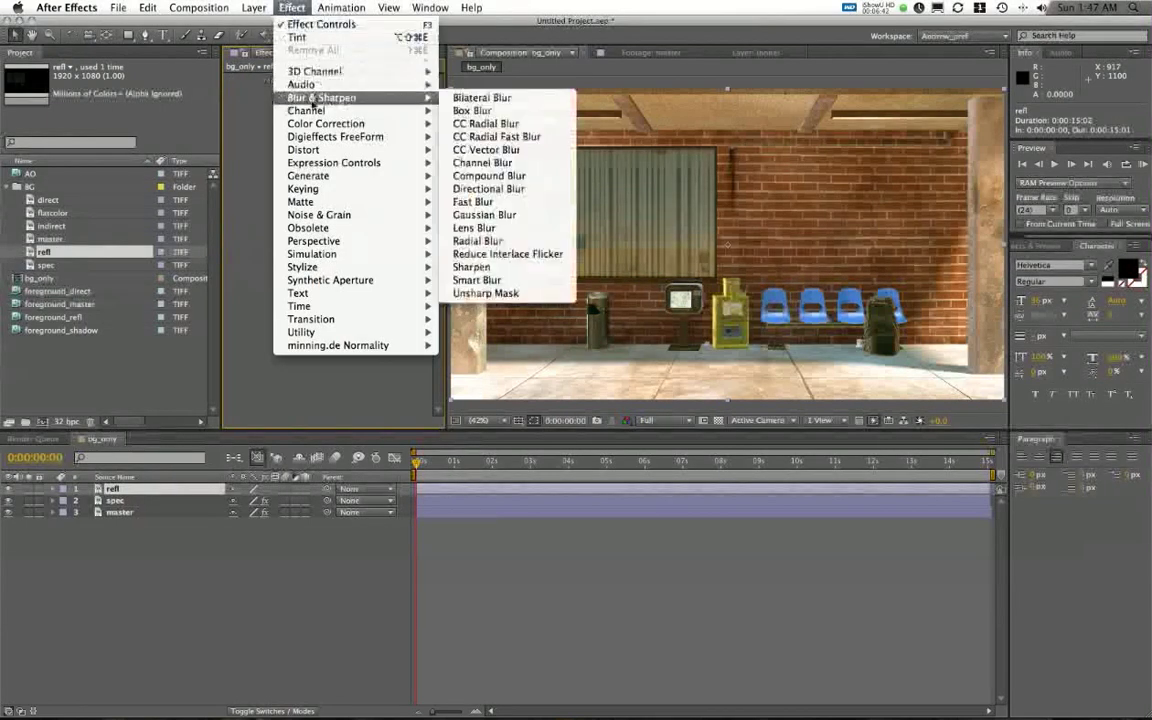
mouse_move(385, 123)
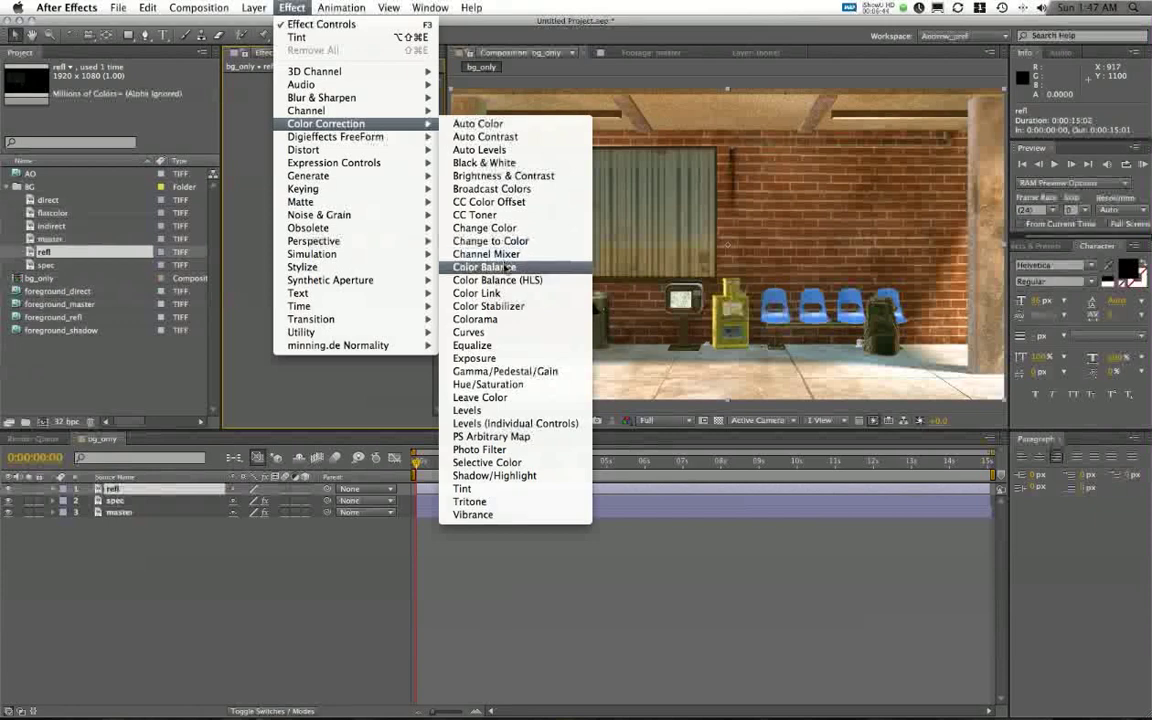
left_click(507, 268)
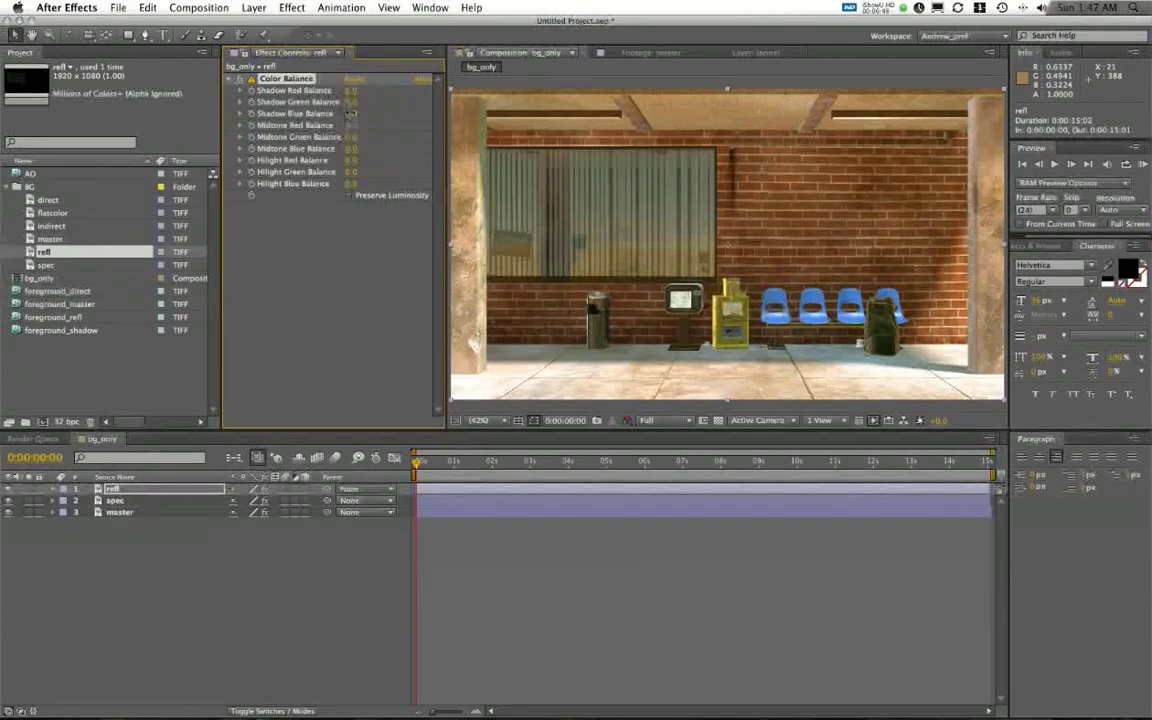
left_click_drag(350, 113, 390, 114)
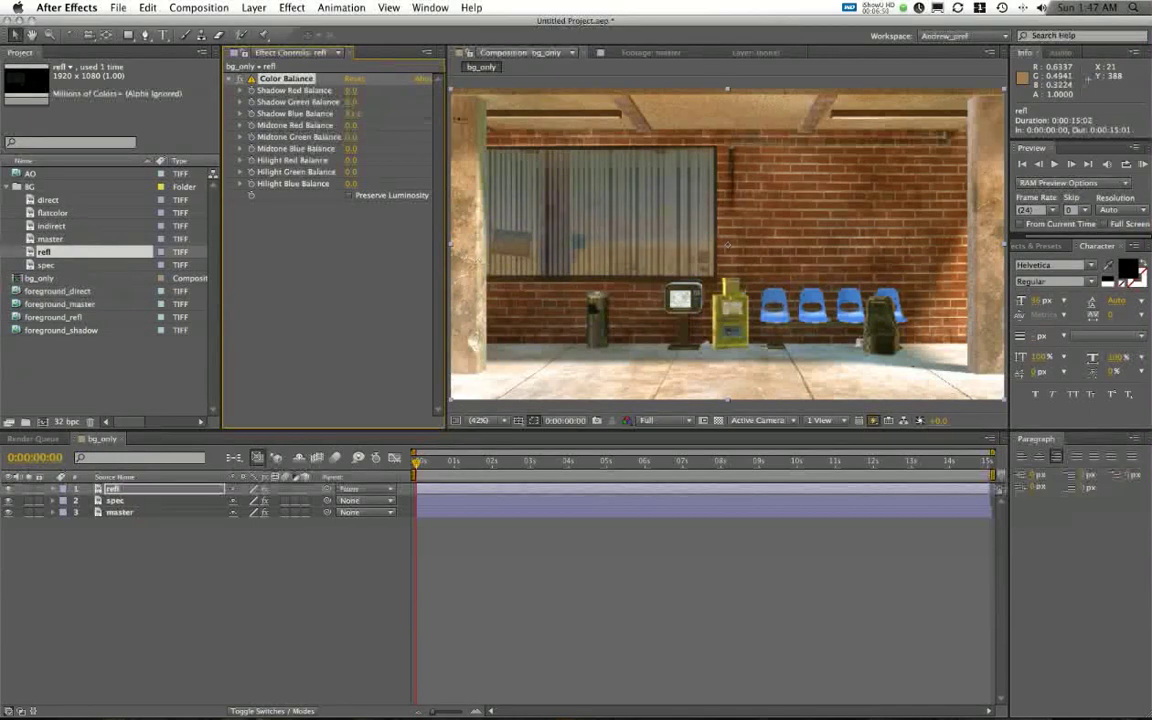
left_click_drag(460, 118, 481, 121)
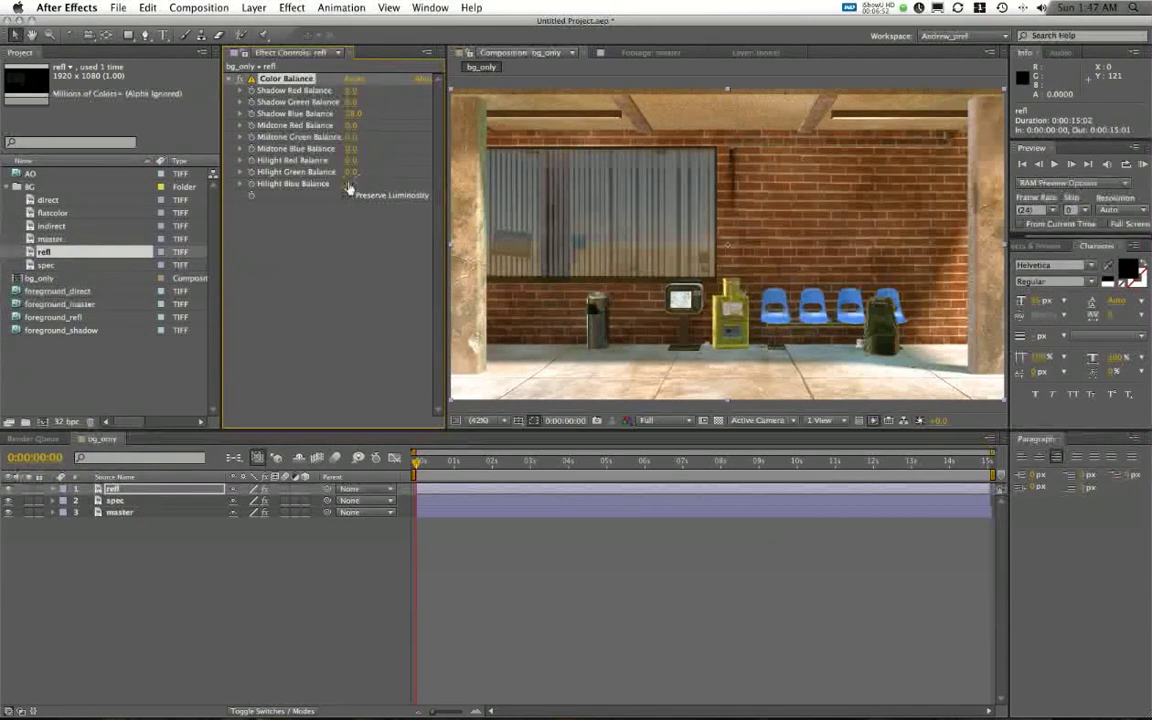
Raise the refl layer's Hilight Blue Balance strongly, and set Hilight Red Balance to -2.0 and Hilight Green Balance to -100.0.
left_click_drag(350, 184, 420, 184)
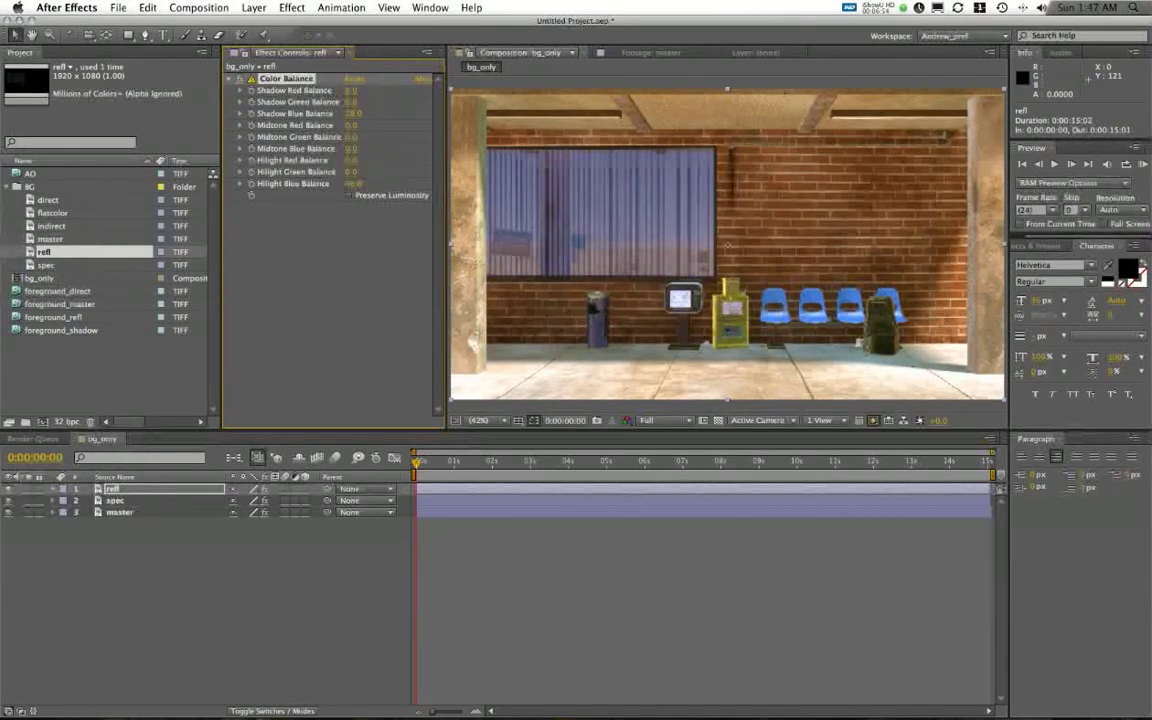
mouse_move(351, 173)
left_mouse_down()
mouse_move(278, 155)
mouse_move(312, 170)
mouse_move(378, 160)
mouse_move(350, 162)
left_mouse_up()
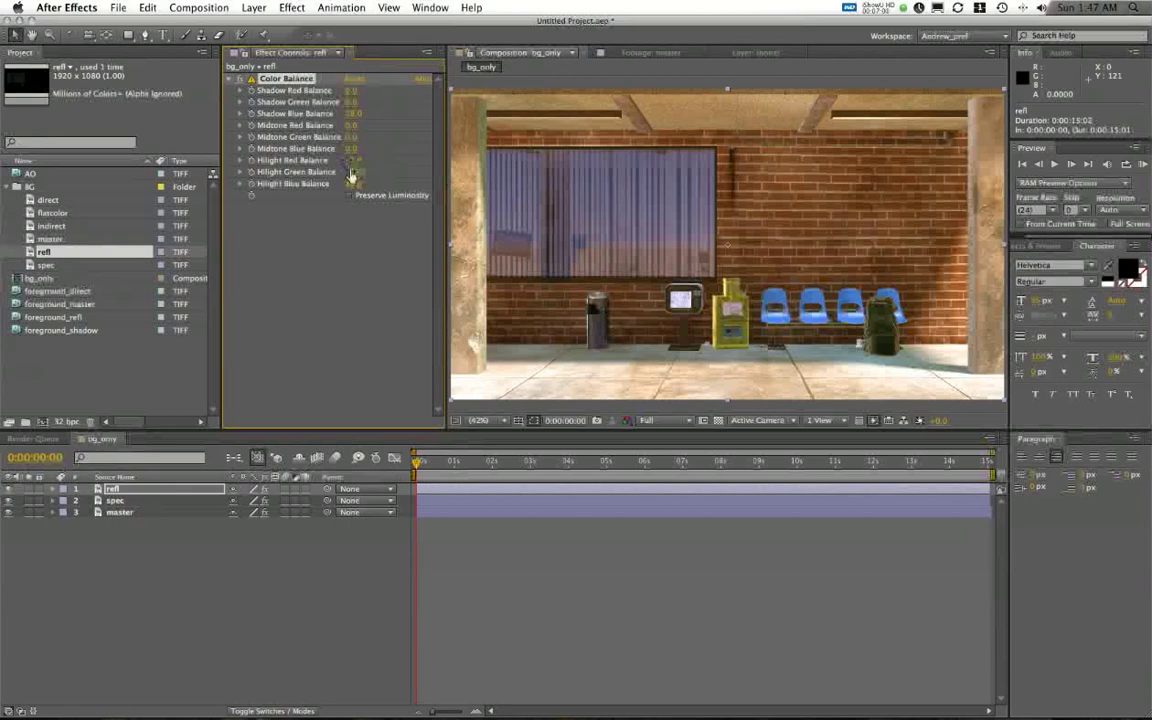
left_click_drag(332, 172, 294, 156)
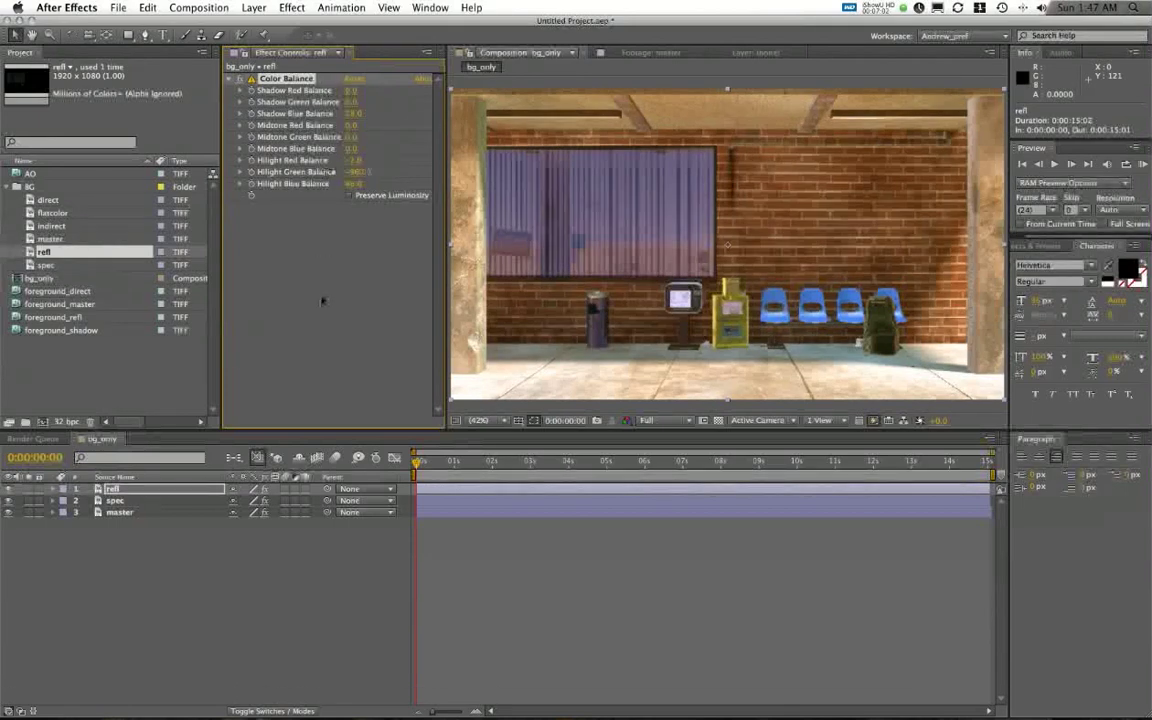
Toggle the refl layer's visibility to compare the colour-balanced reflections, and collapse the Color Balance settings.
left_click(9, 489)
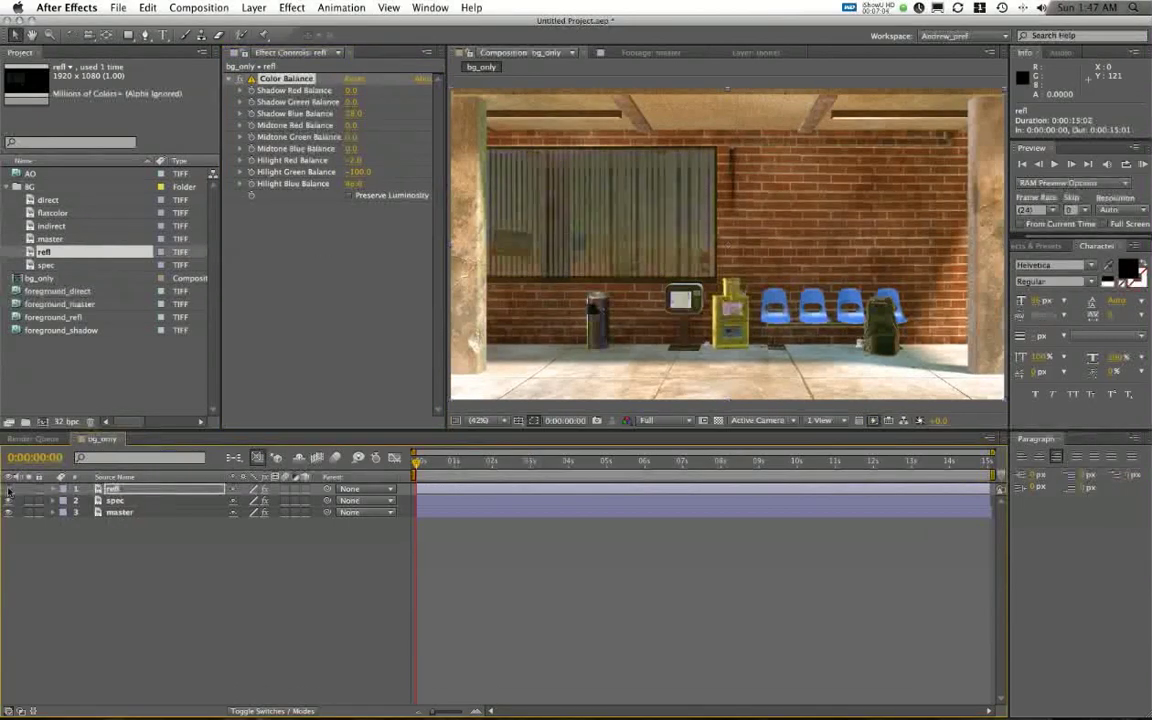
left_click(9, 489)
left_click(9, 489)
left_click(9, 489)
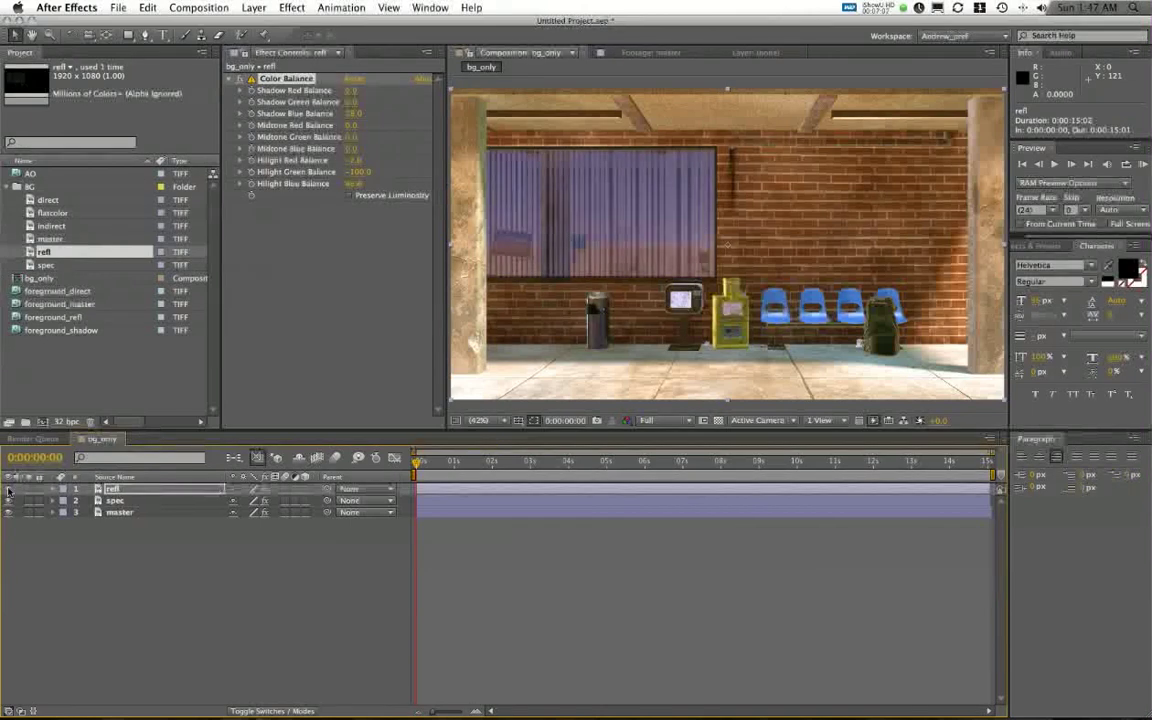
left_click(324, 311)
left_click(229, 78)
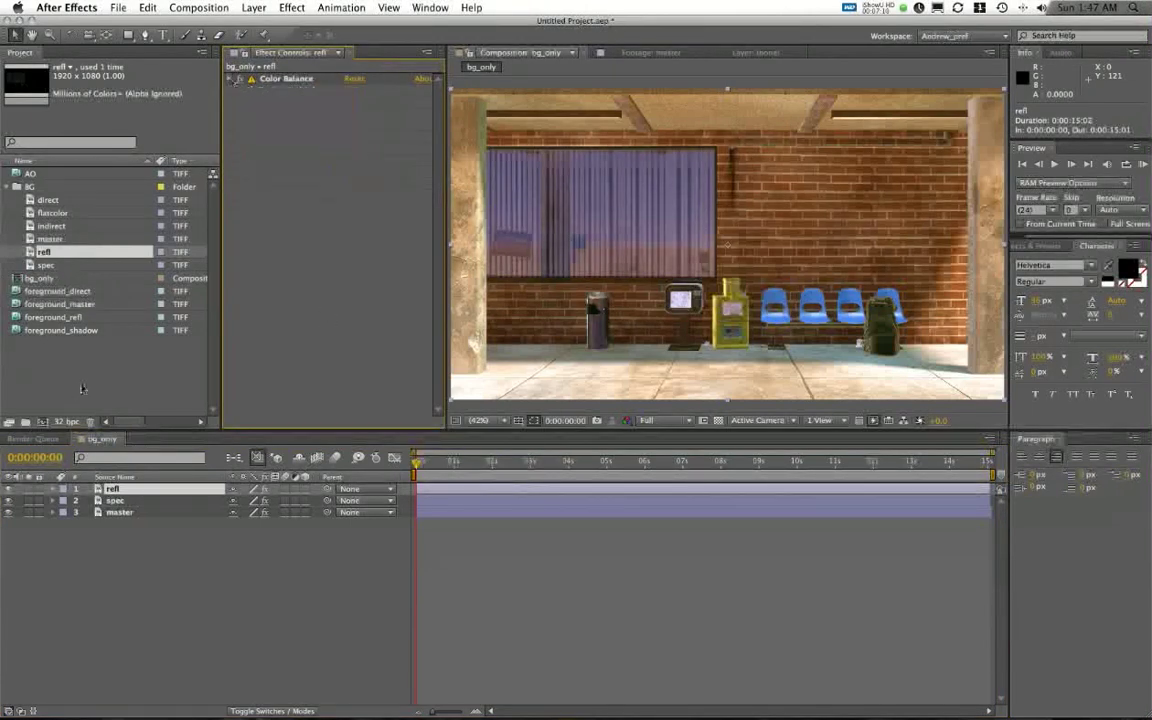
Place the indirect pass above refl in bg_only, set its blending mode to Add, and toggle its visibility to compare.
left_click(64, 228)
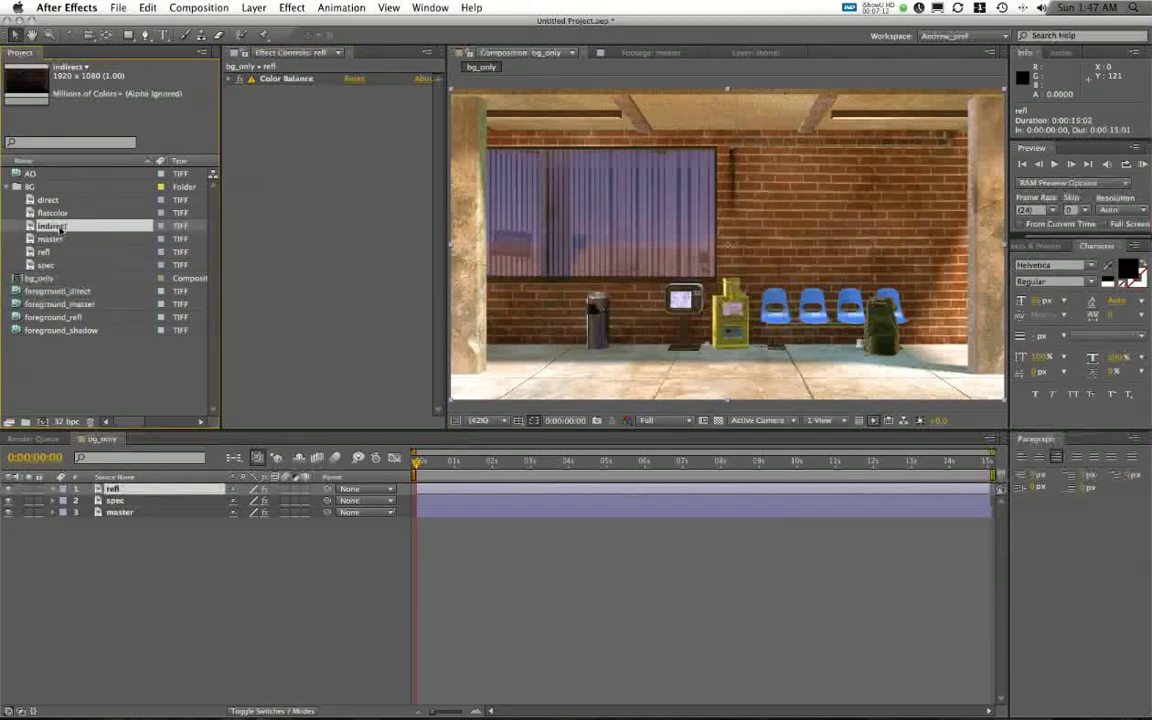
left_click_drag(60, 229, 101, 467)
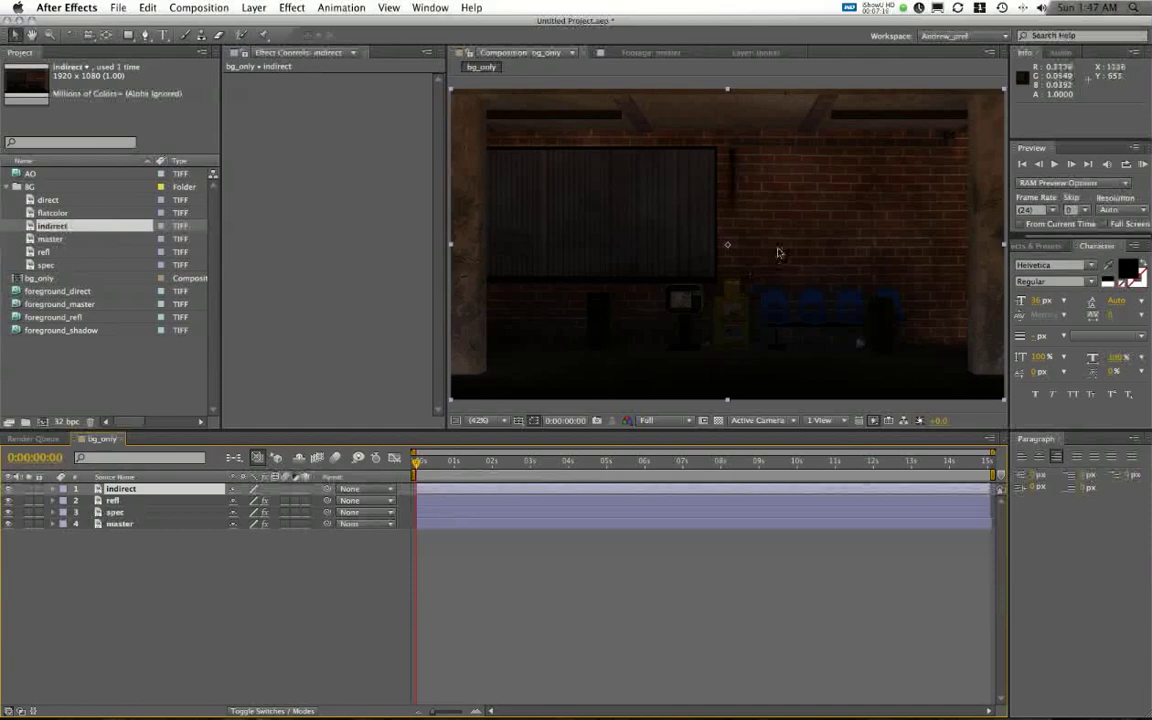
right_click(767, 206)
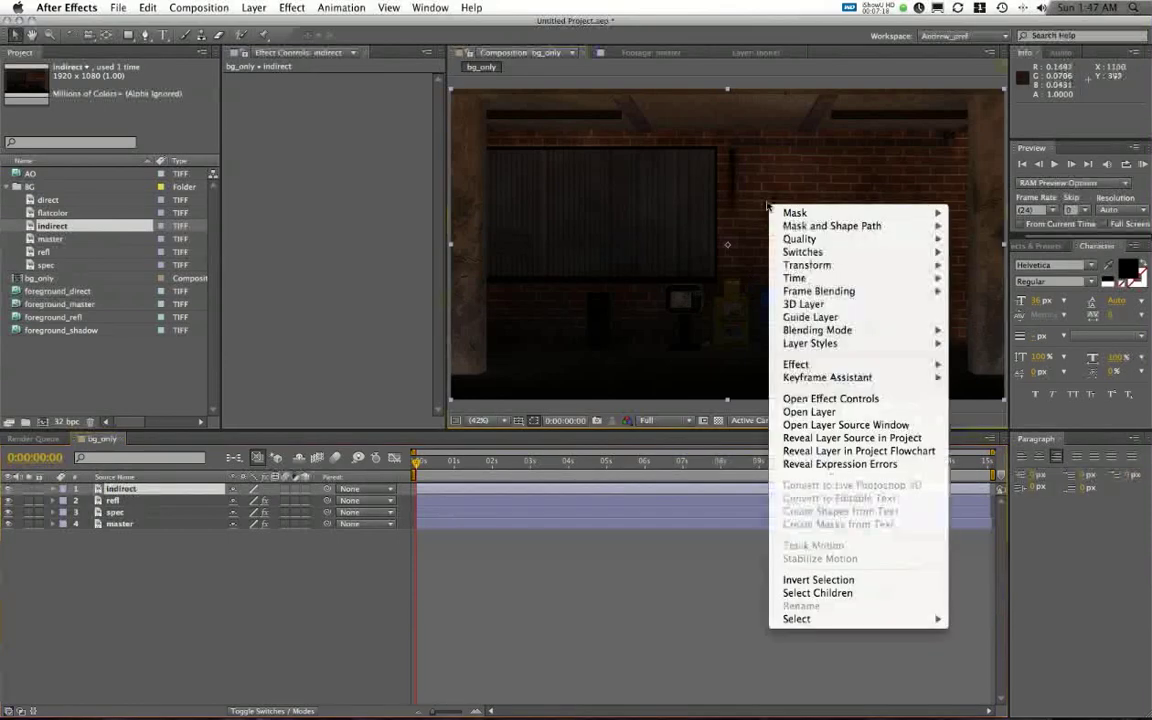
mouse_move(845, 330)
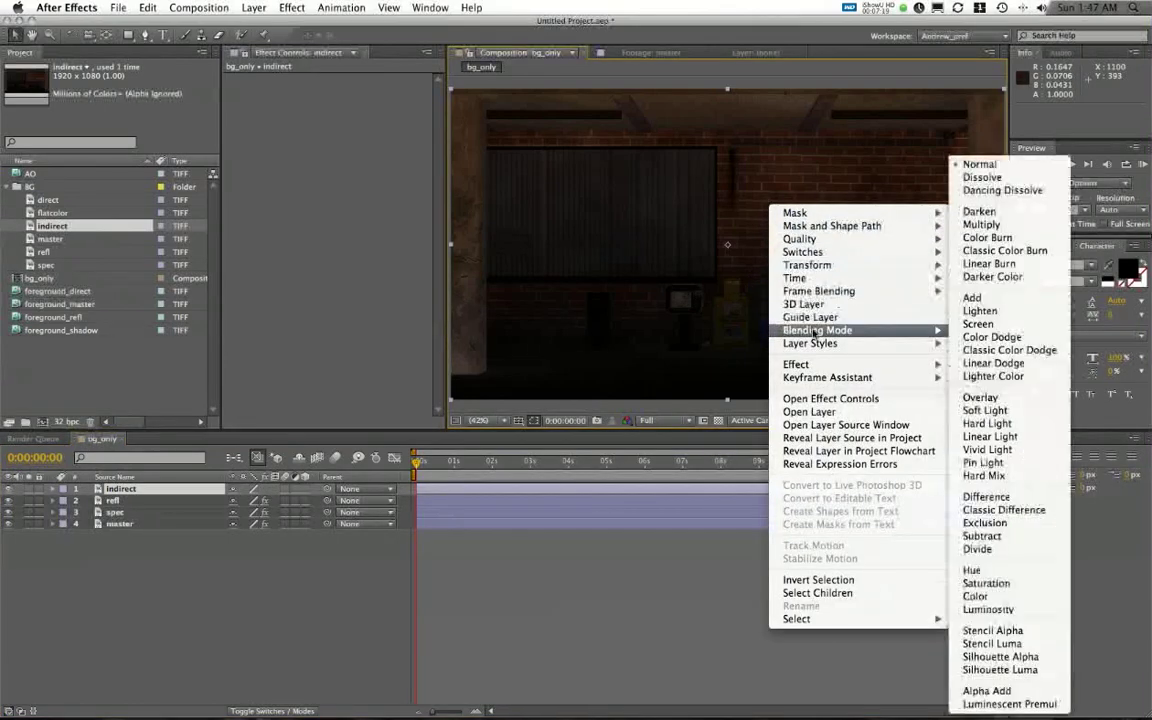
left_click(1005, 300)
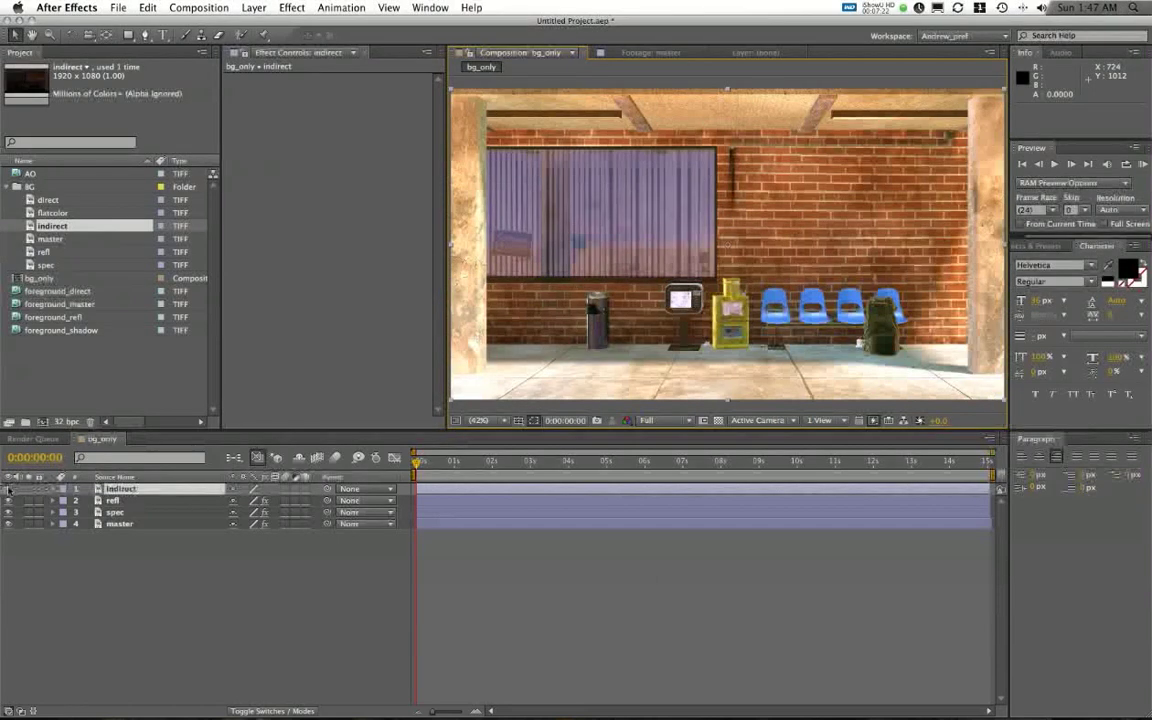
left_click(9, 489)
left_click(9, 489)
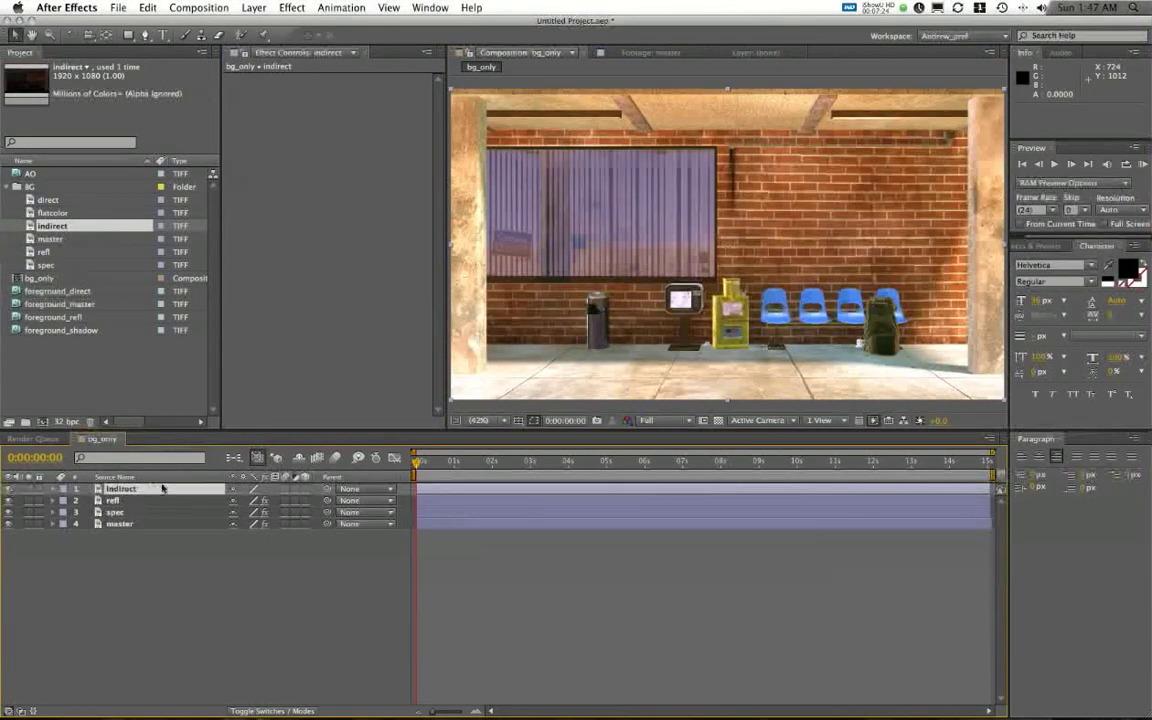
Lower the indirect layer's Opacity to 47%.
left_click(53, 489)
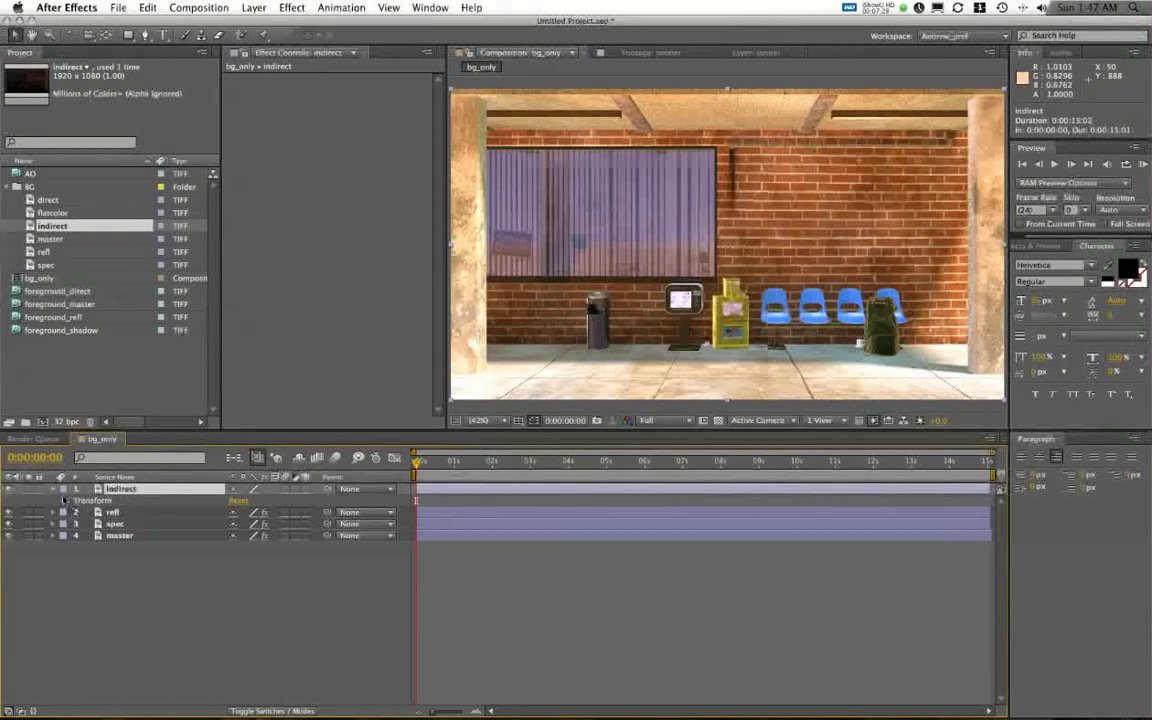
left_click(53, 489)
left_click(54, 489)
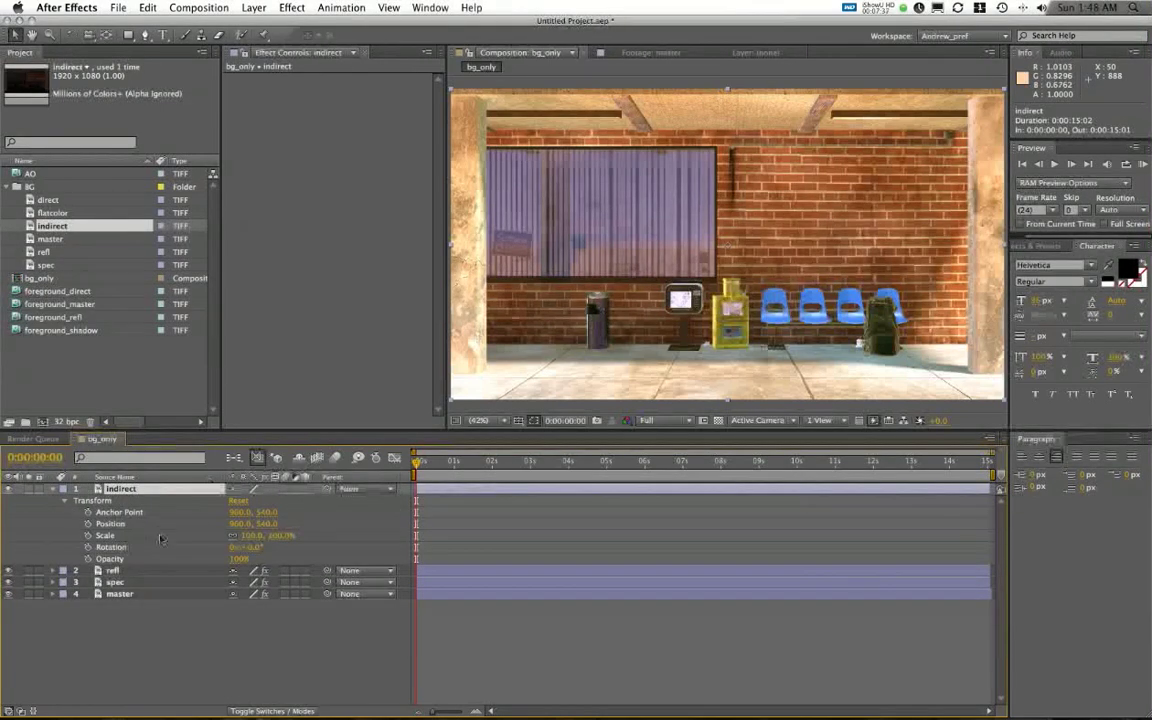
left_click_drag(239, 562, 136, 559)
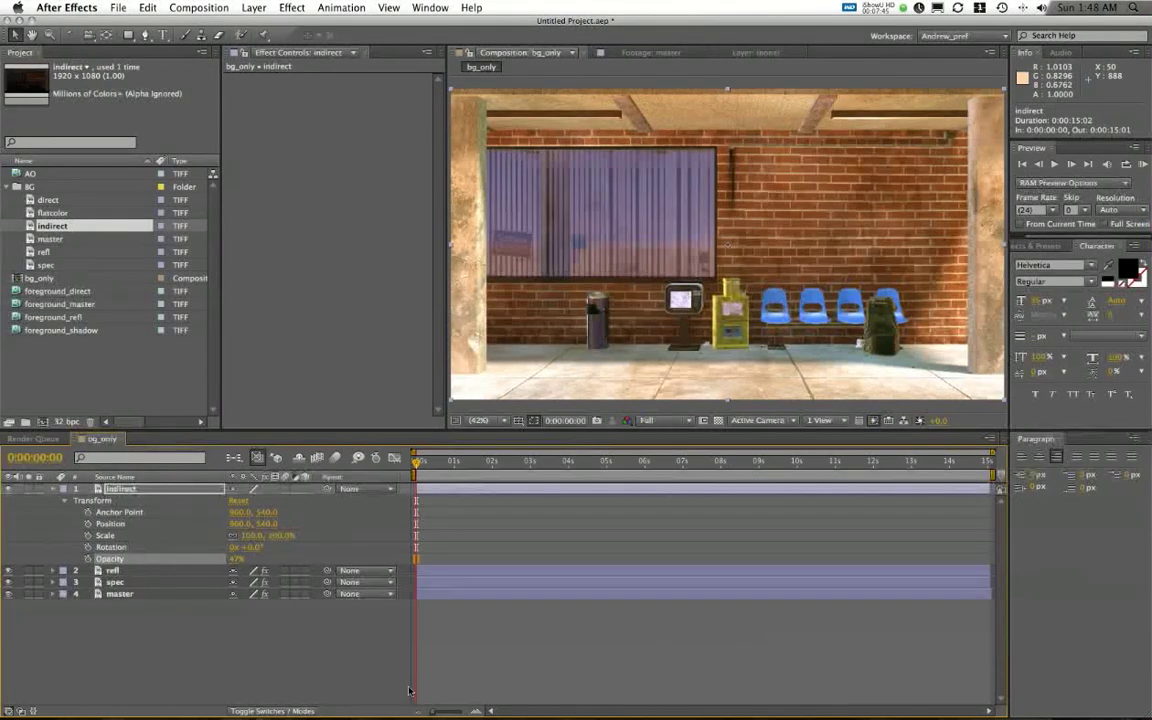
Add a Tint effect to the indirect layer and set Map White To to a saturated orange-red at hue 16°.
left_click(291, 8)
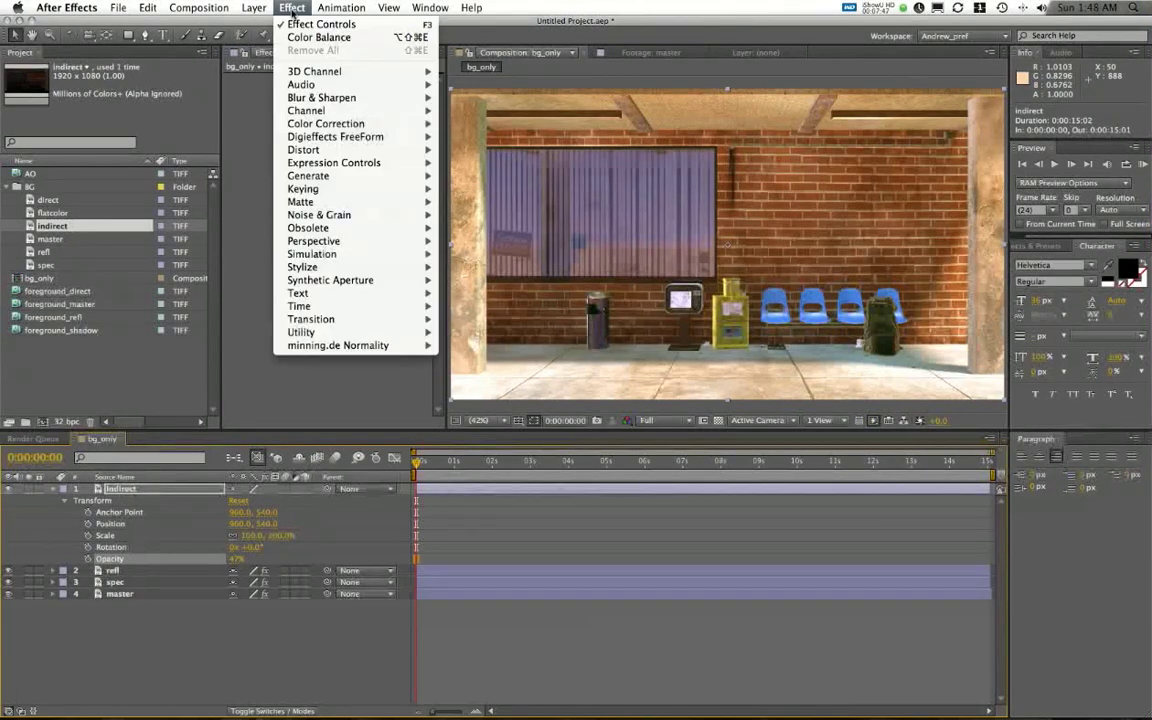
mouse_move(330, 123)
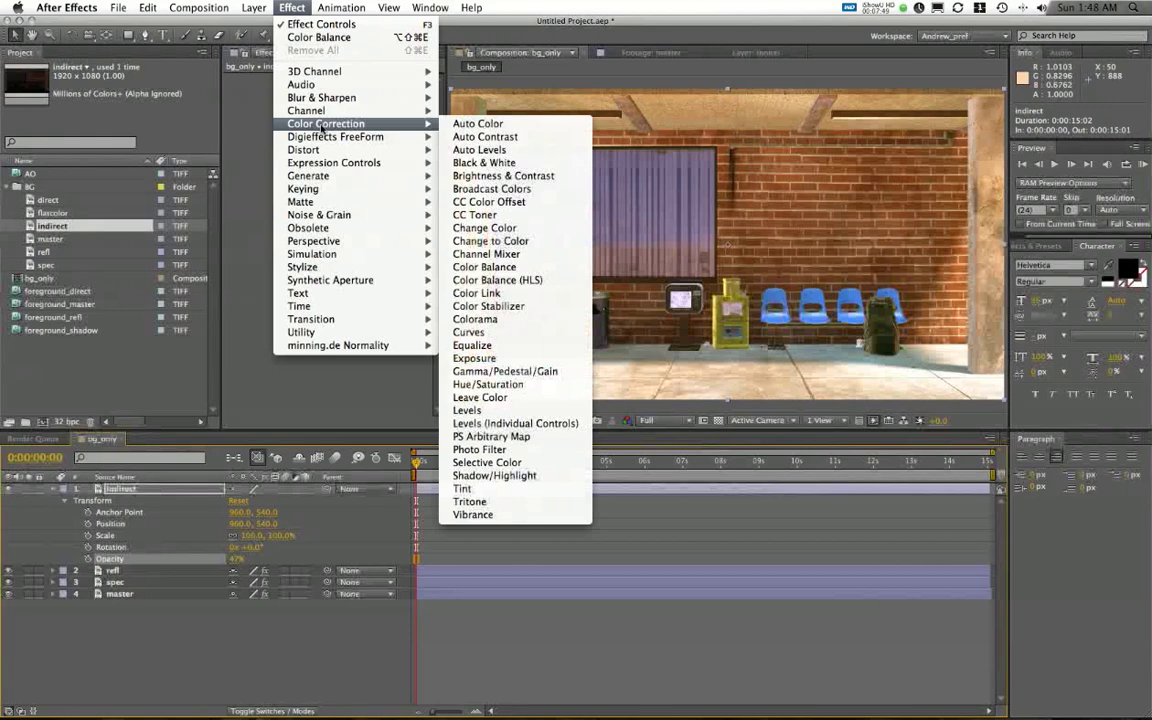
left_click(462, 488)
left_click(351, 102)
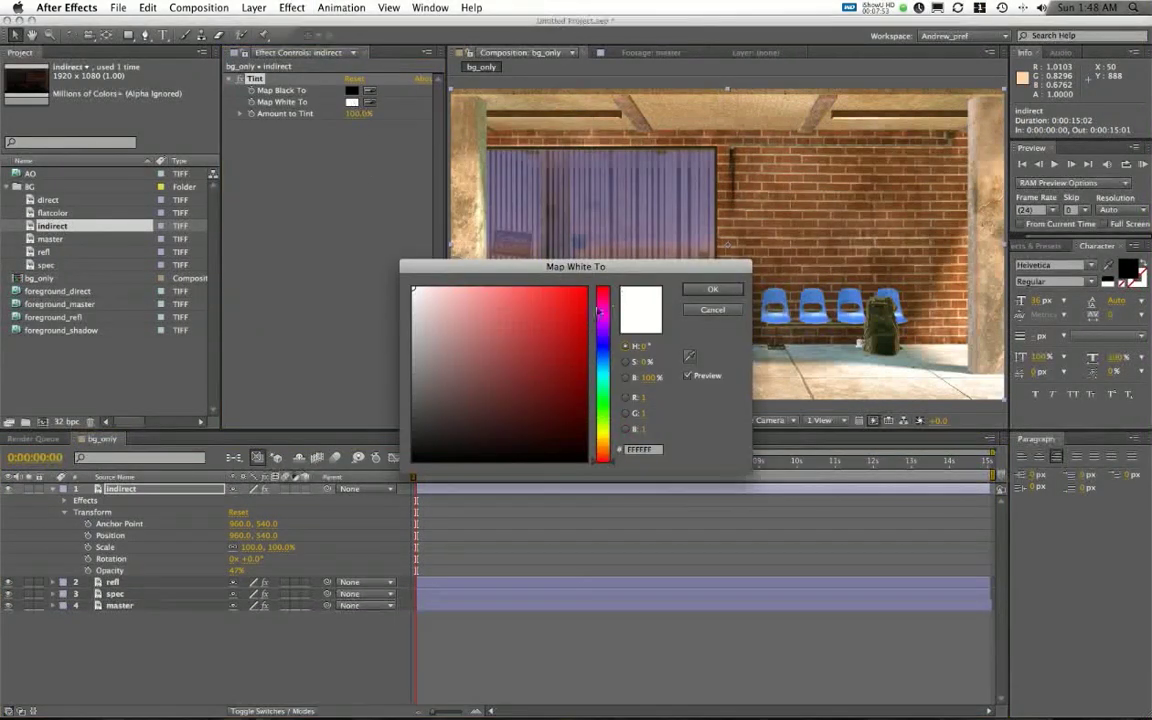
left_click_drag(602, 463, 602, 455)
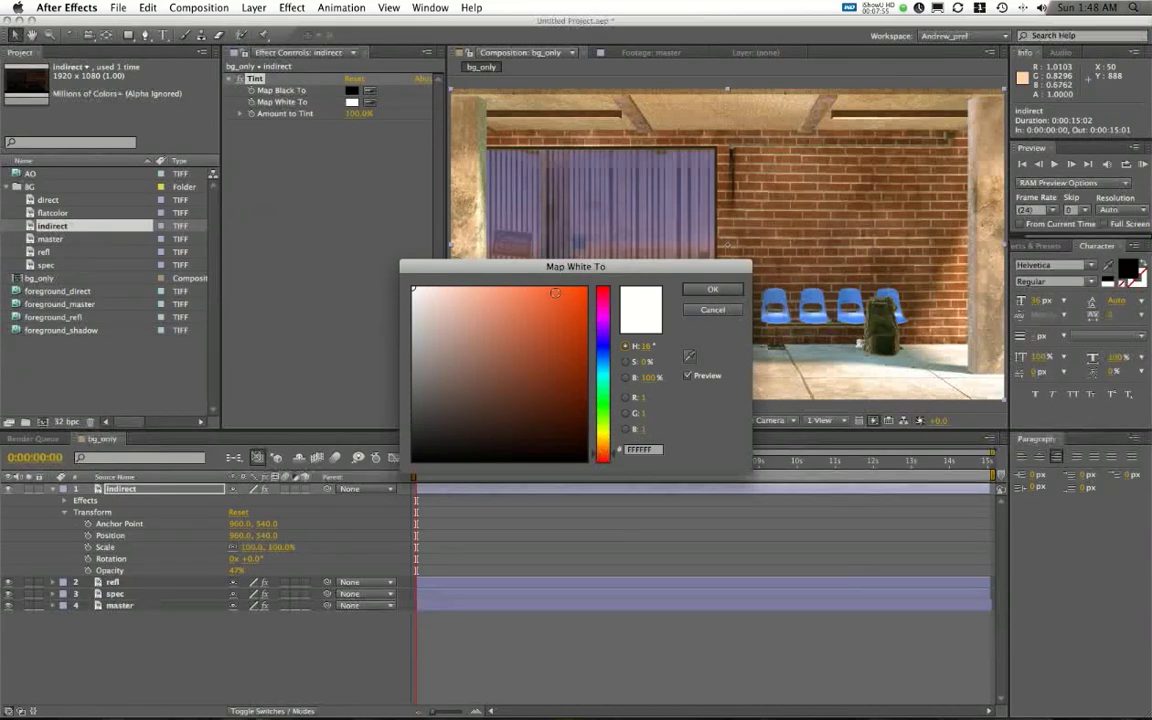
left_click(586, 291)
left_click(712, 289)
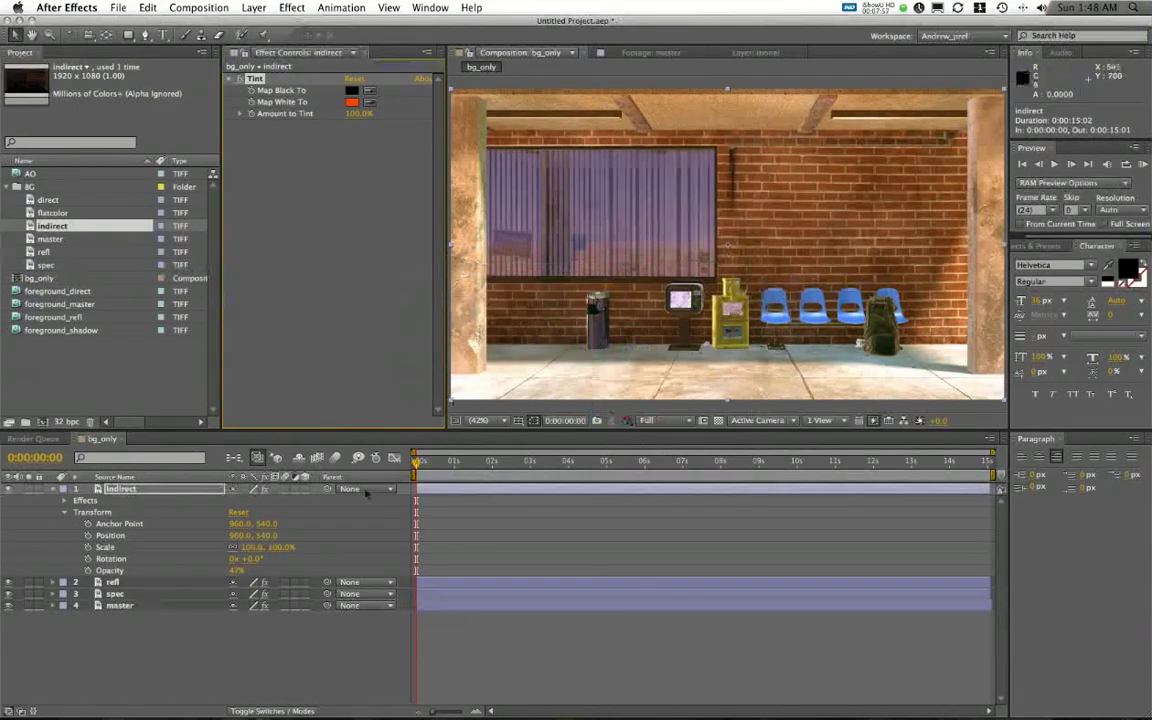
Toggle the indirect layer's visibility to compare the tinted bounce light, and collapse its layer properties and Tint settings.
left_click(8, 490)
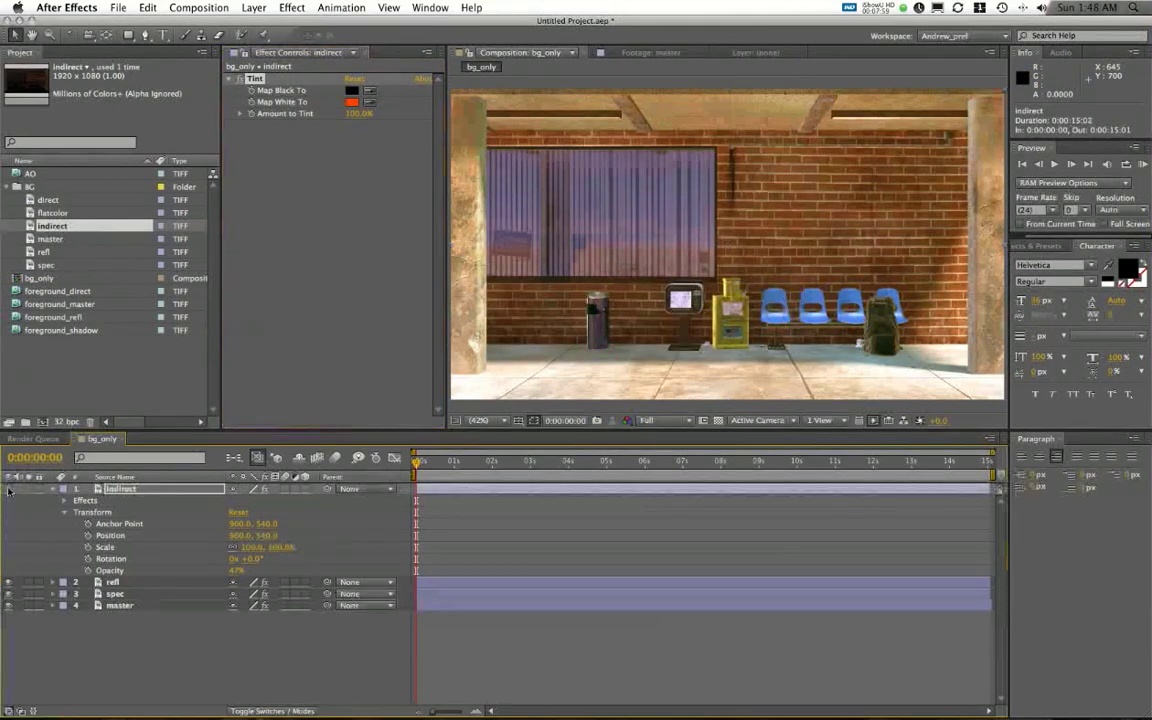
left_click(8, 490)
left_click(8, 490)
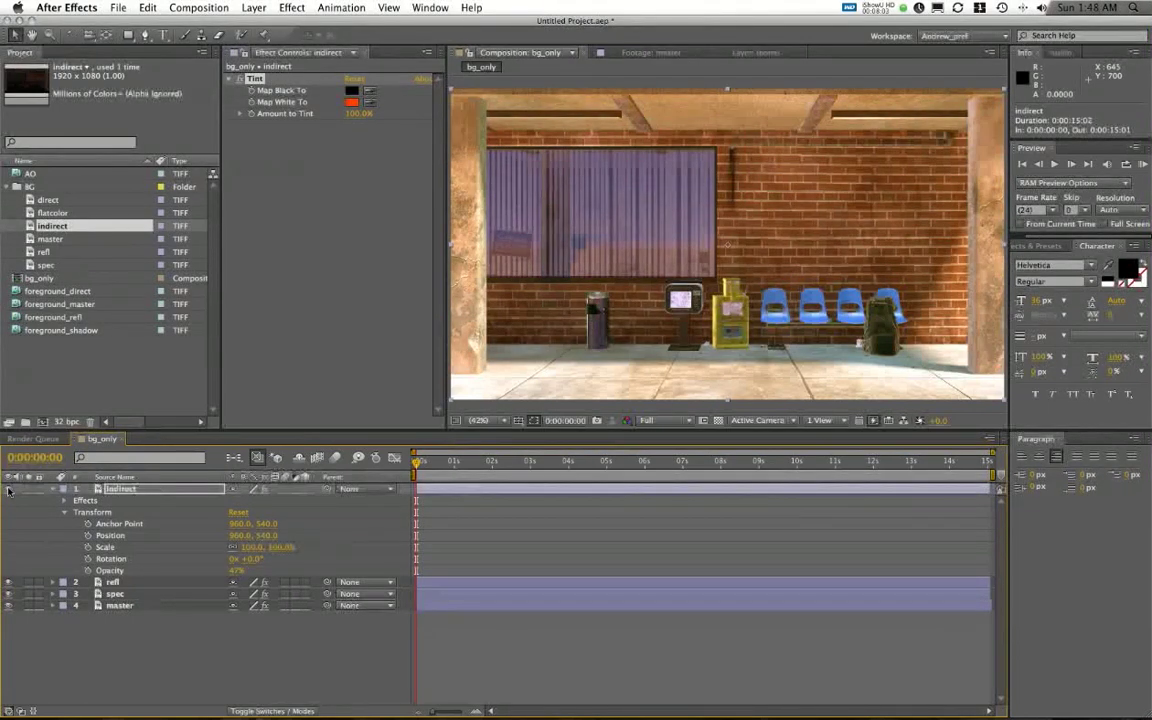
left_click(9, 490)
left_click(53, 489)
left_click(241, 79)
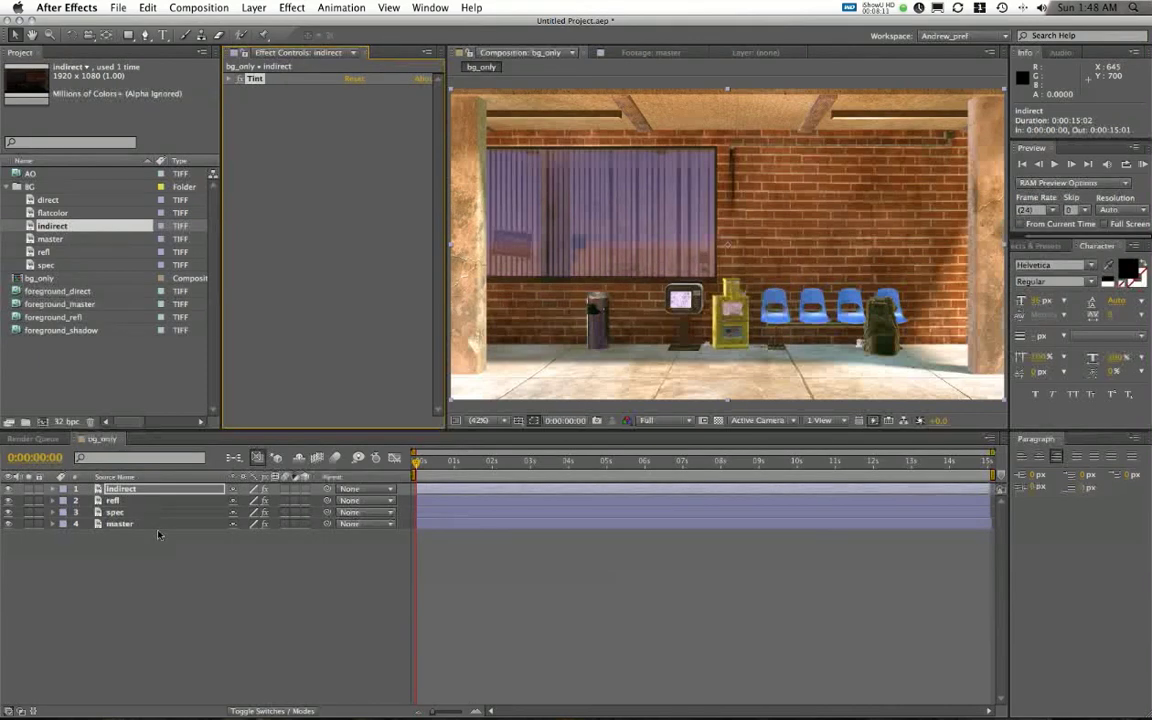
Place the direct pass above indirect in bg_only and set its blending mode to Multiply.
left_click(47, 200)
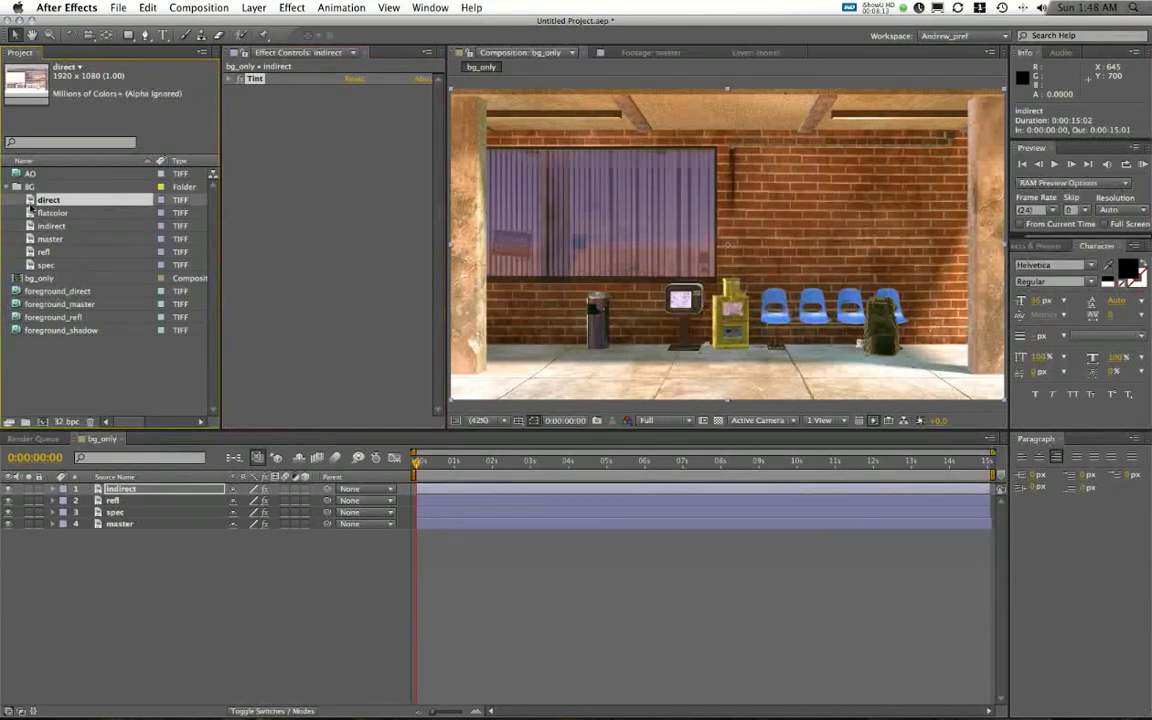
left_click_drag(142, 441, 141, 488)
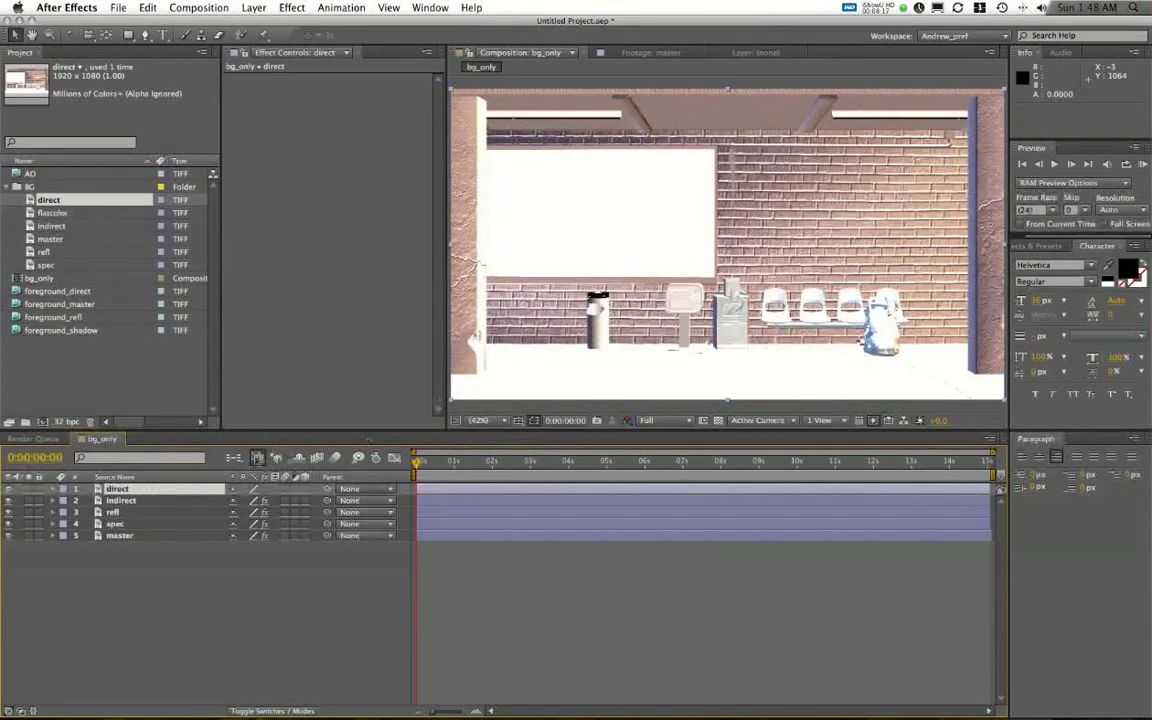
right_click(635, 235)
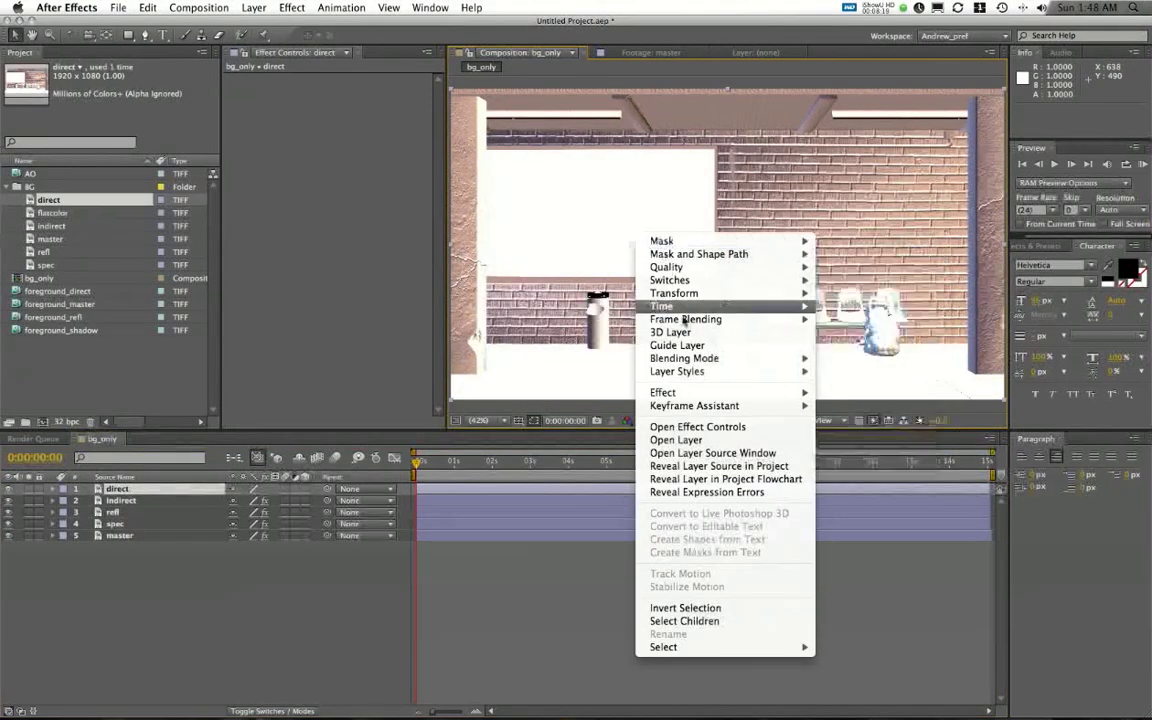
mouse_move(686, 359)
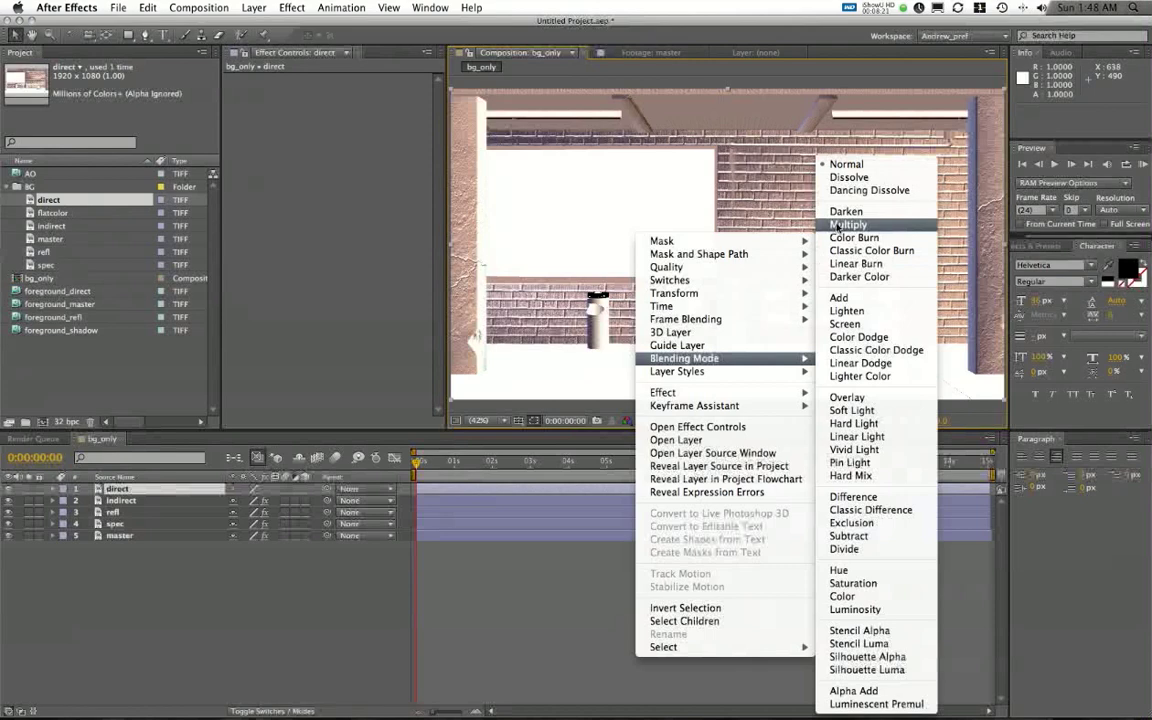
left_click(840, 224)
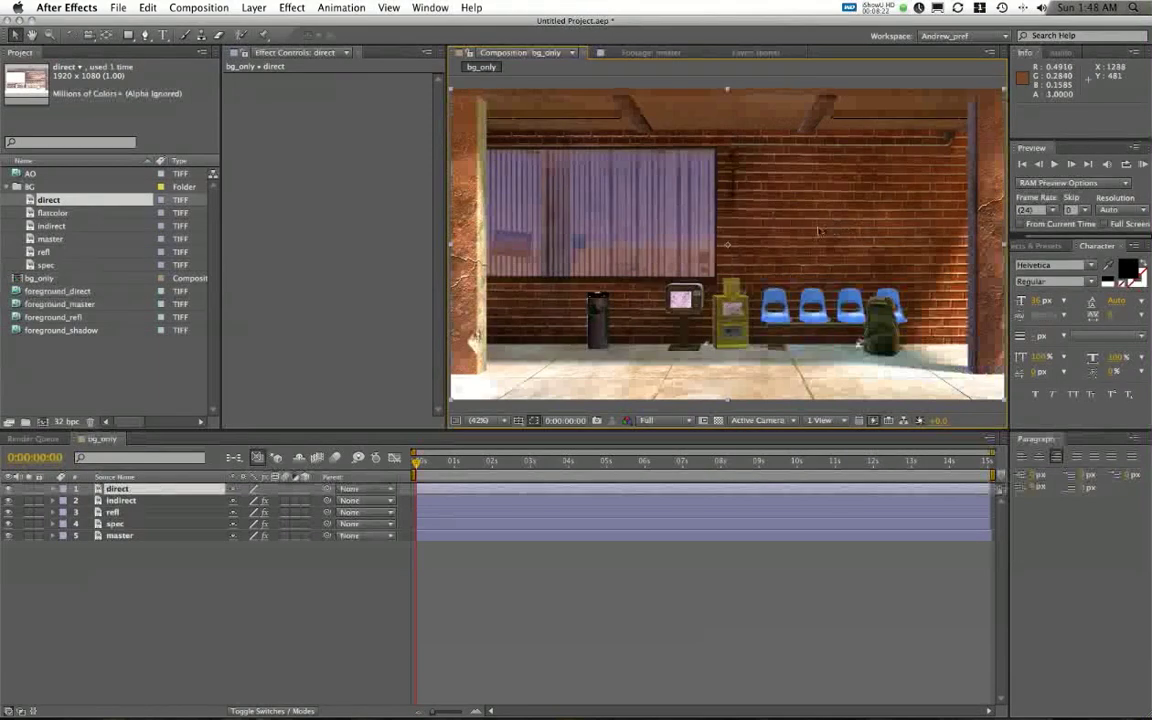
Toggle the direct layer's visibility to compare the image with and without the multiplied pass.
left_click(8, 488)
left_click(8, 488)
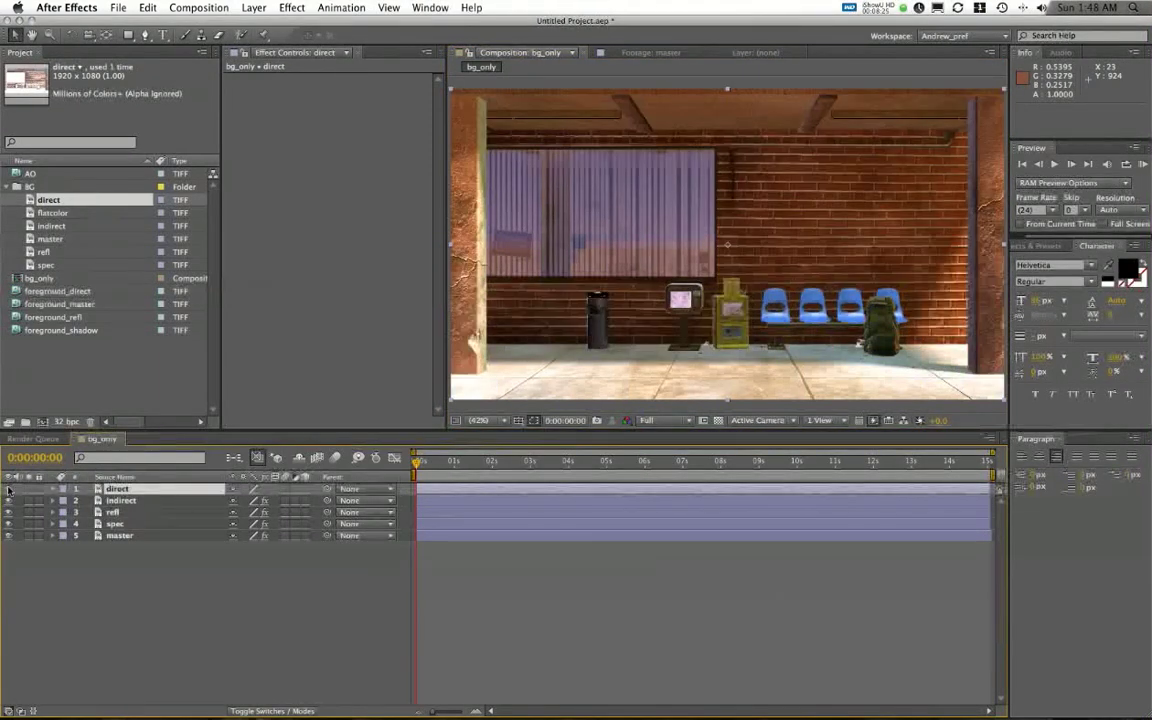
left_click(8, 488)
left_click(8, 488)
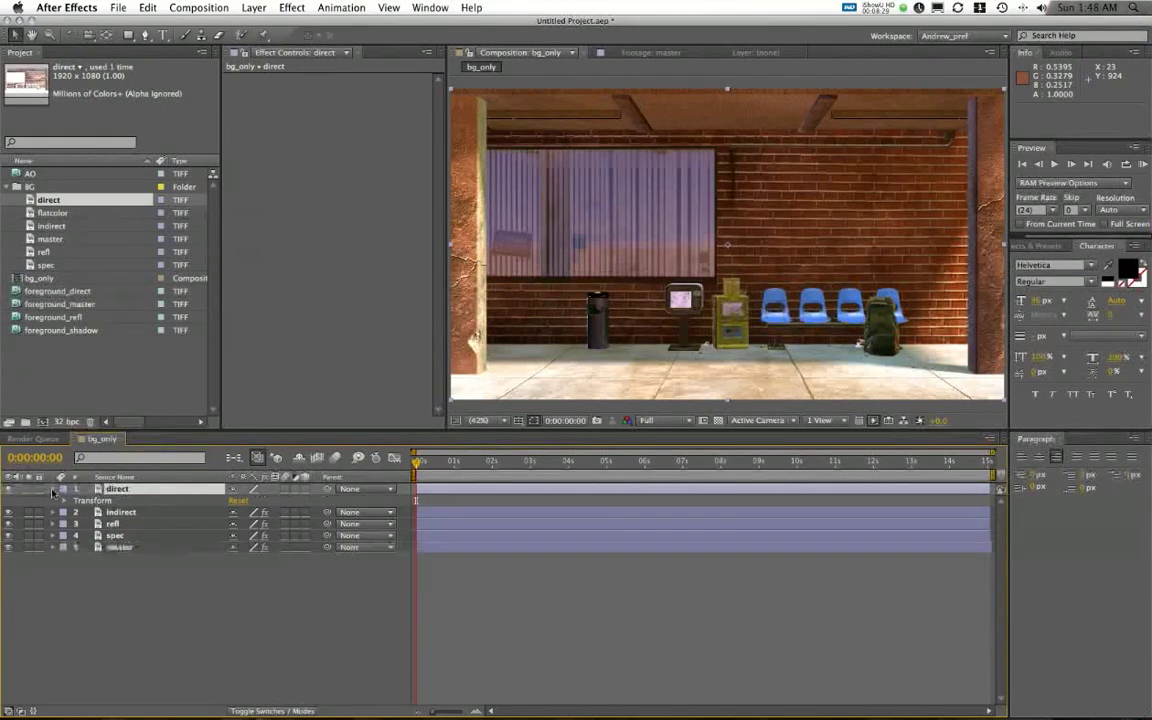
Lower the direct layer's Opacity to a little over half and add a Gaussian Blur with Blurriness 2.8.
left_click(52, 488)
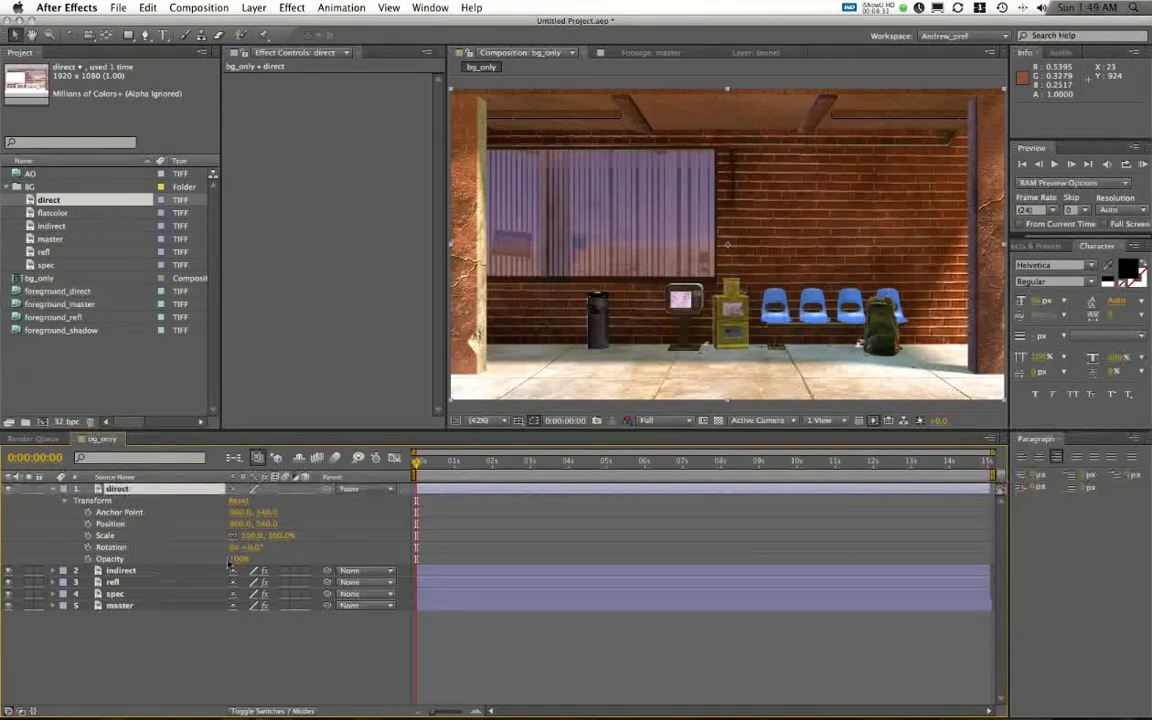
mouse_move(240, 560)
left_mouse_down()
mouse_move(167, 559)
mouse_move(197, 565)
left_mouse_up()
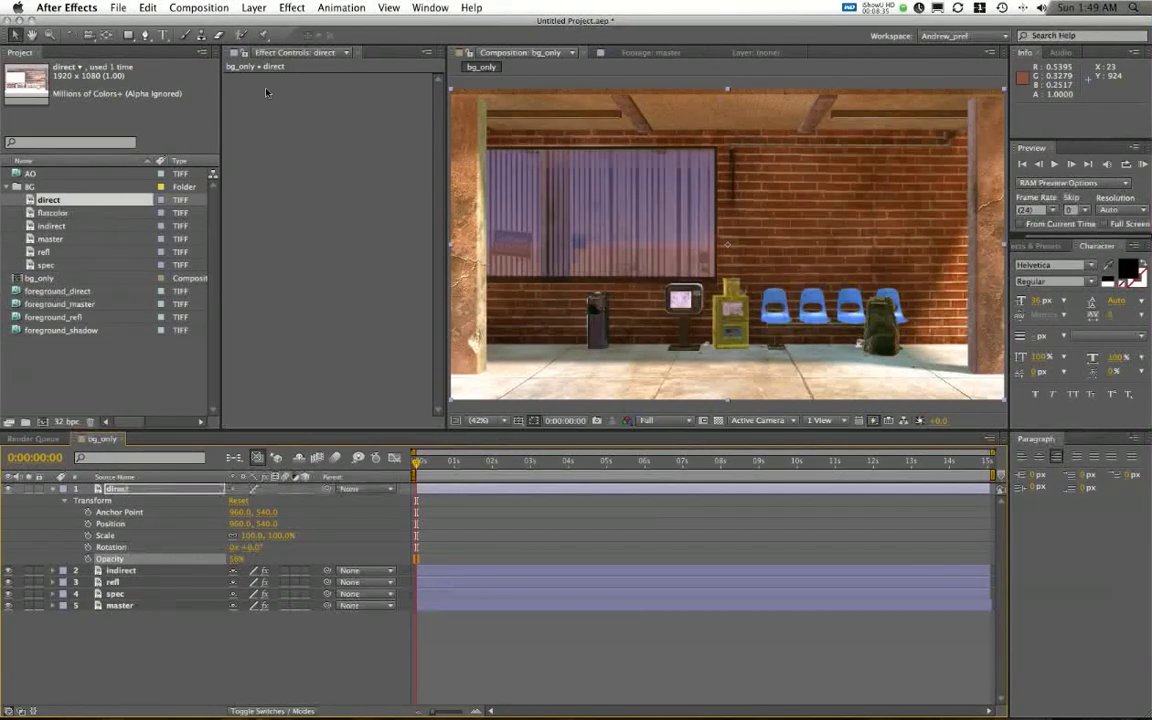
left_click(291, 7)
mouse_move(395, 97)
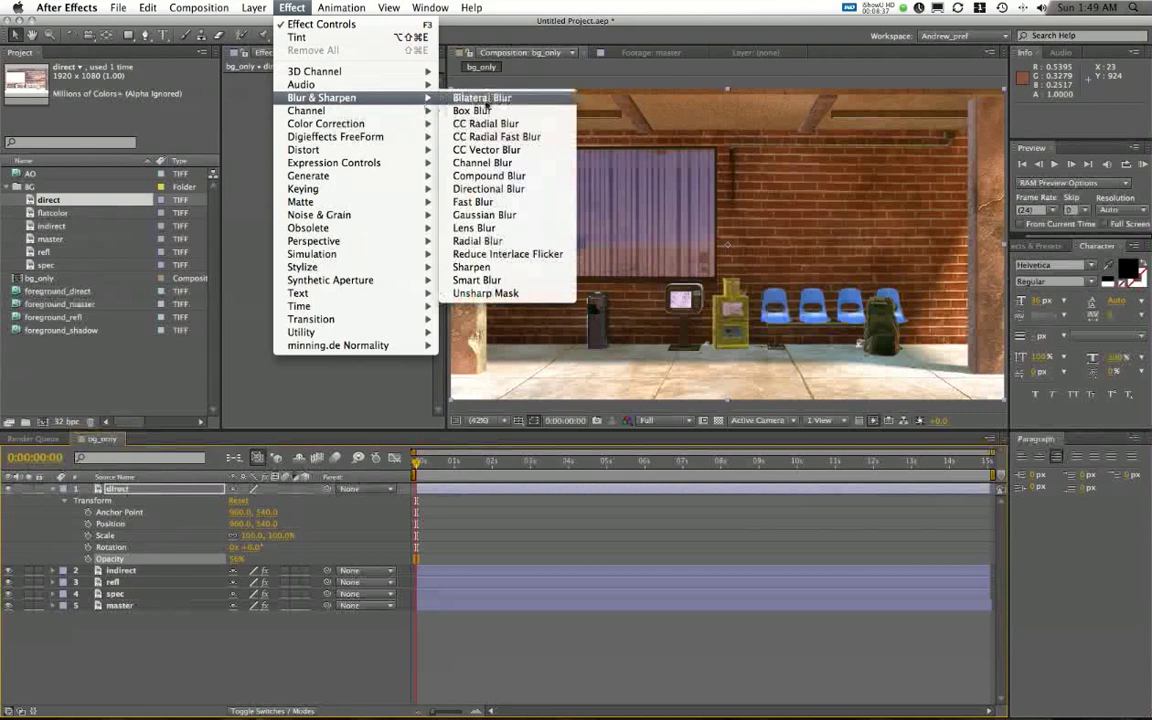
left_click(484, 214)
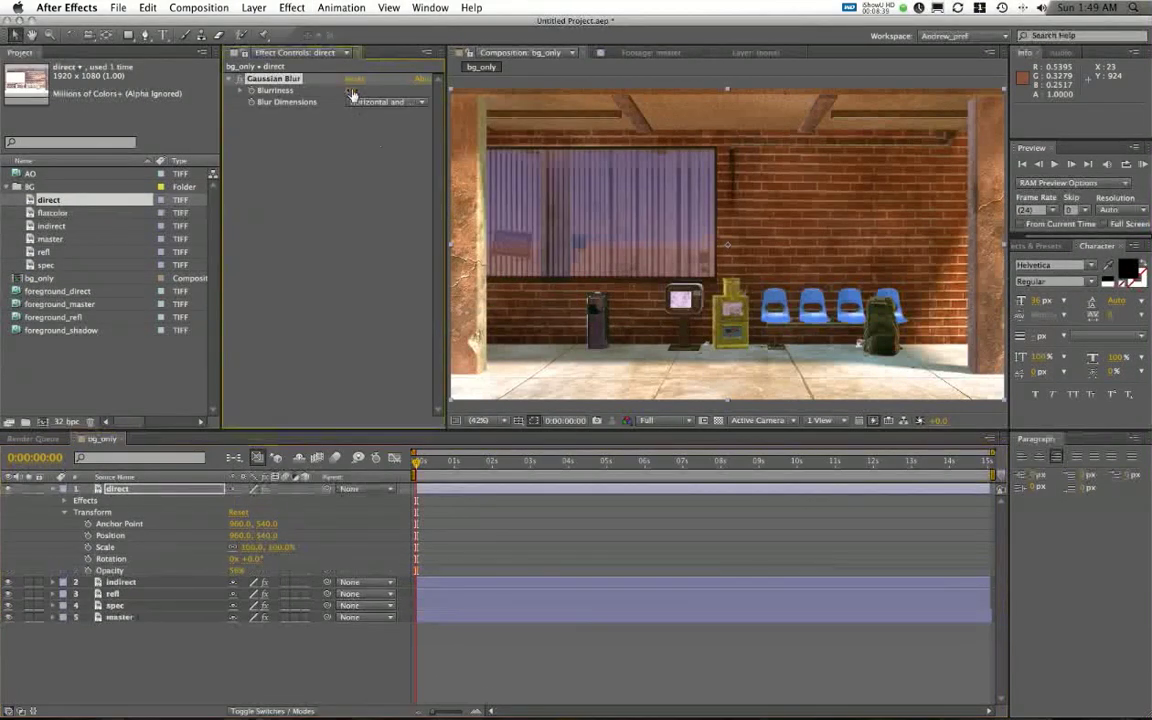
left_click_drag(372, 89, 368, 89)
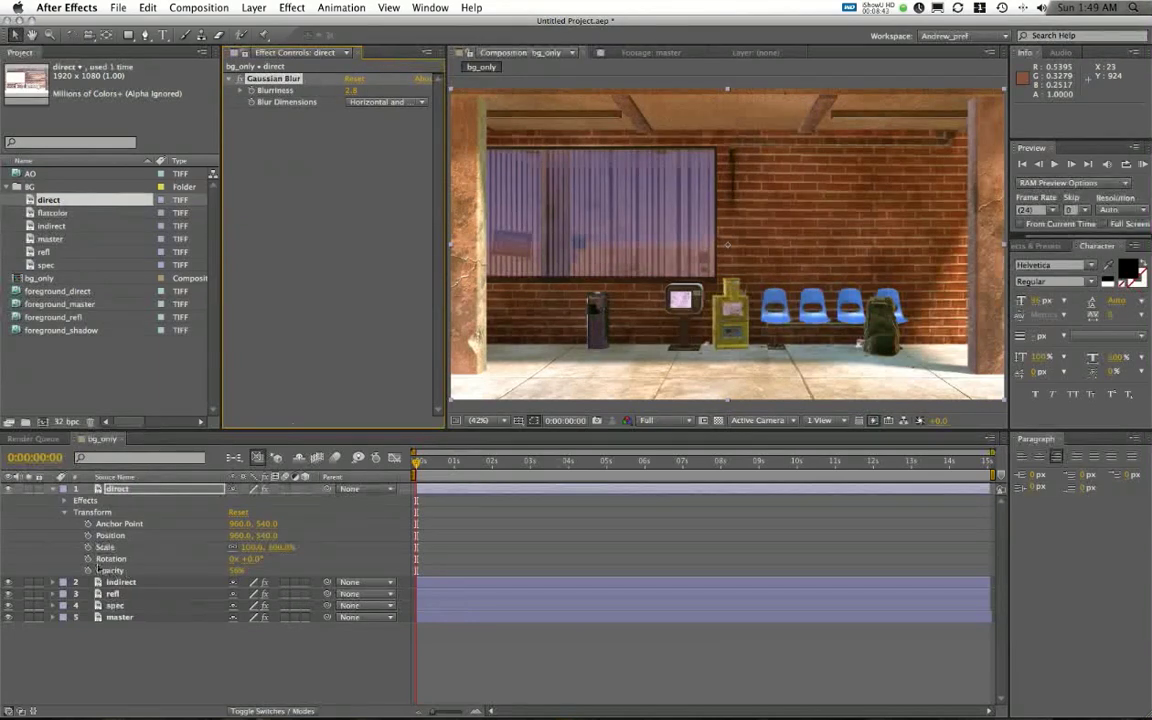
Toggle the blurred direct layer's visibility to compare its effect, collapse its properties and deselect it.
left_click(8, 489)
left_click(8, 489)
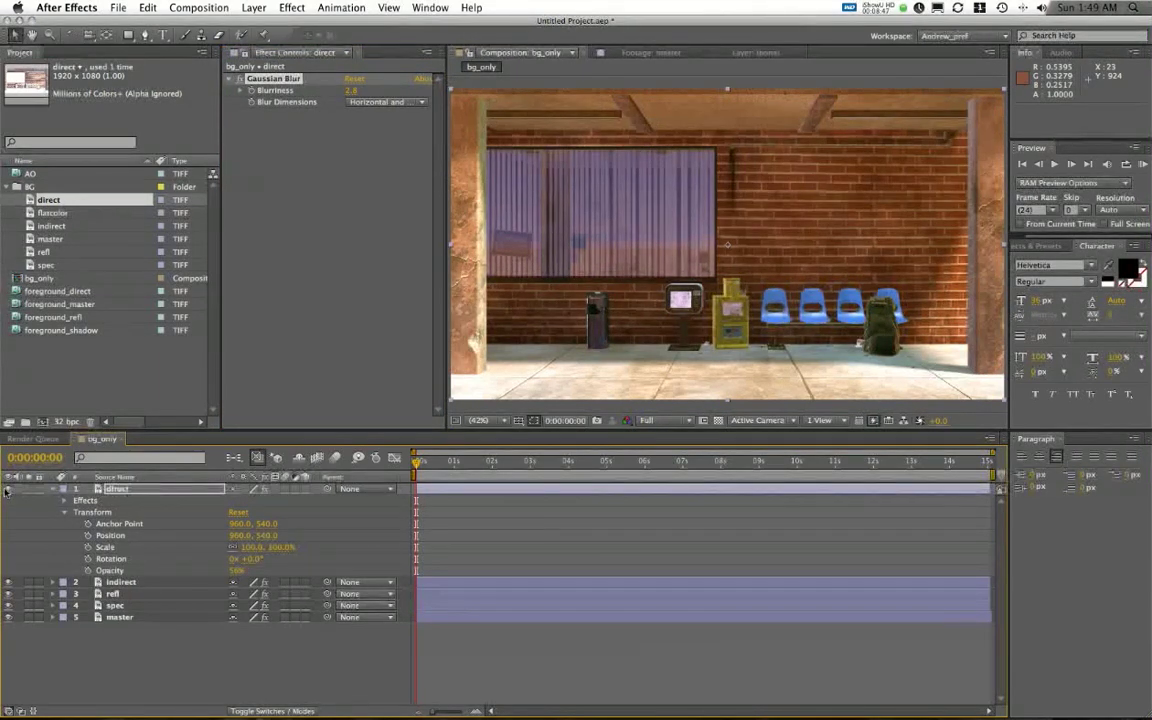
left_click(55, 489)
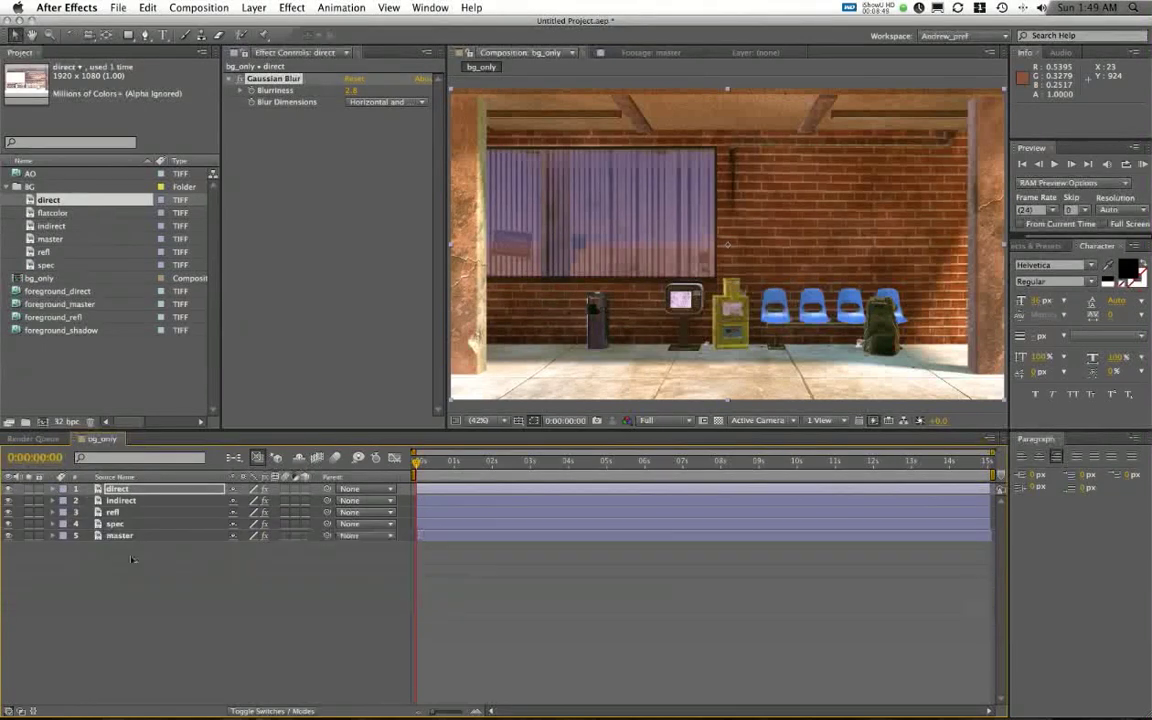
left_click(154, 576)
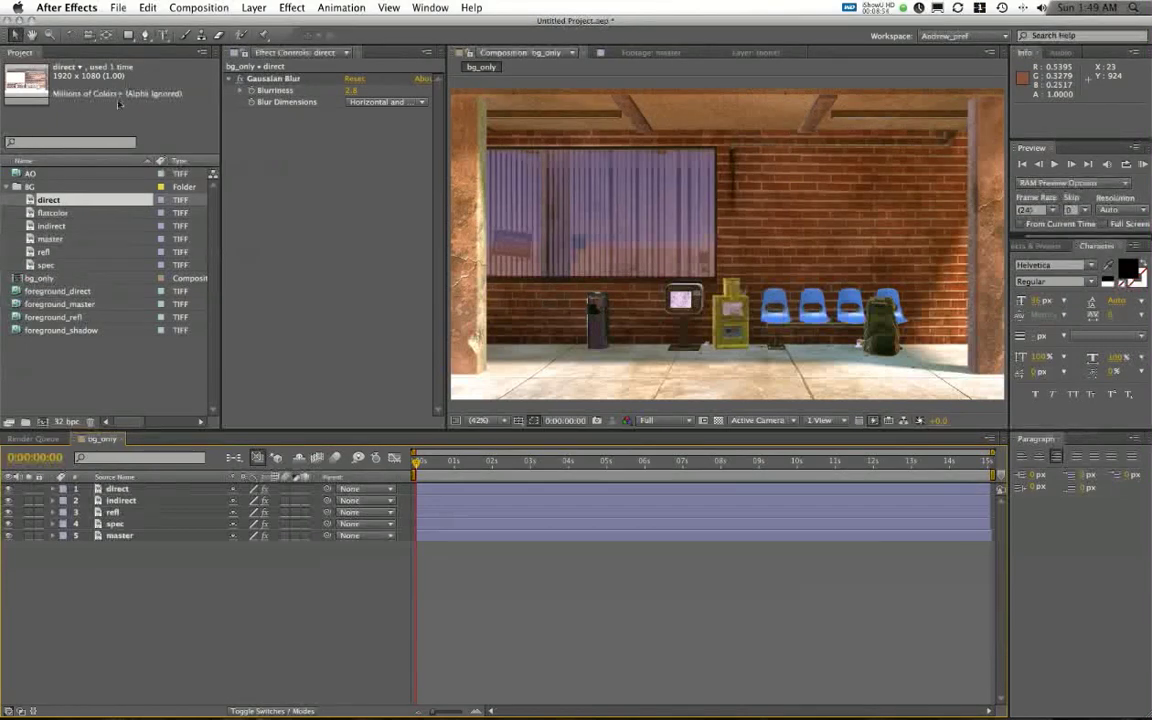
Create an HDTV 1080 24 composition named fg with a duration of 0:00:21:21, matching the AO footage.
left_click(29, 175)
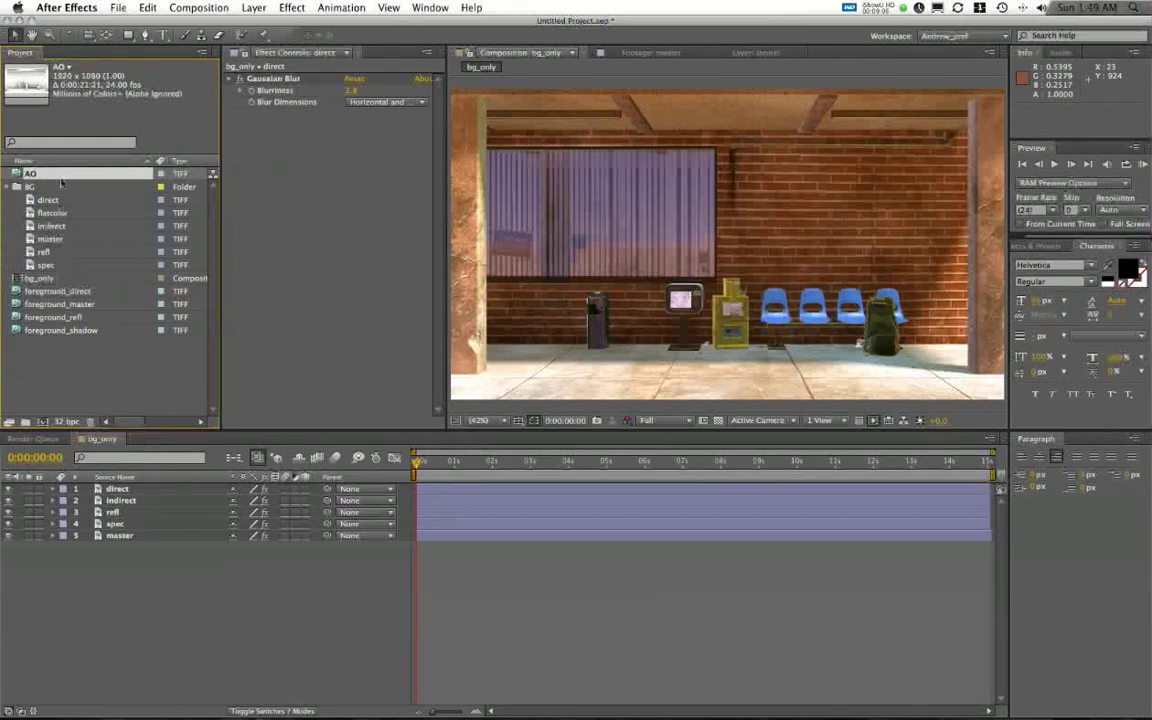
left_click(199, 9)
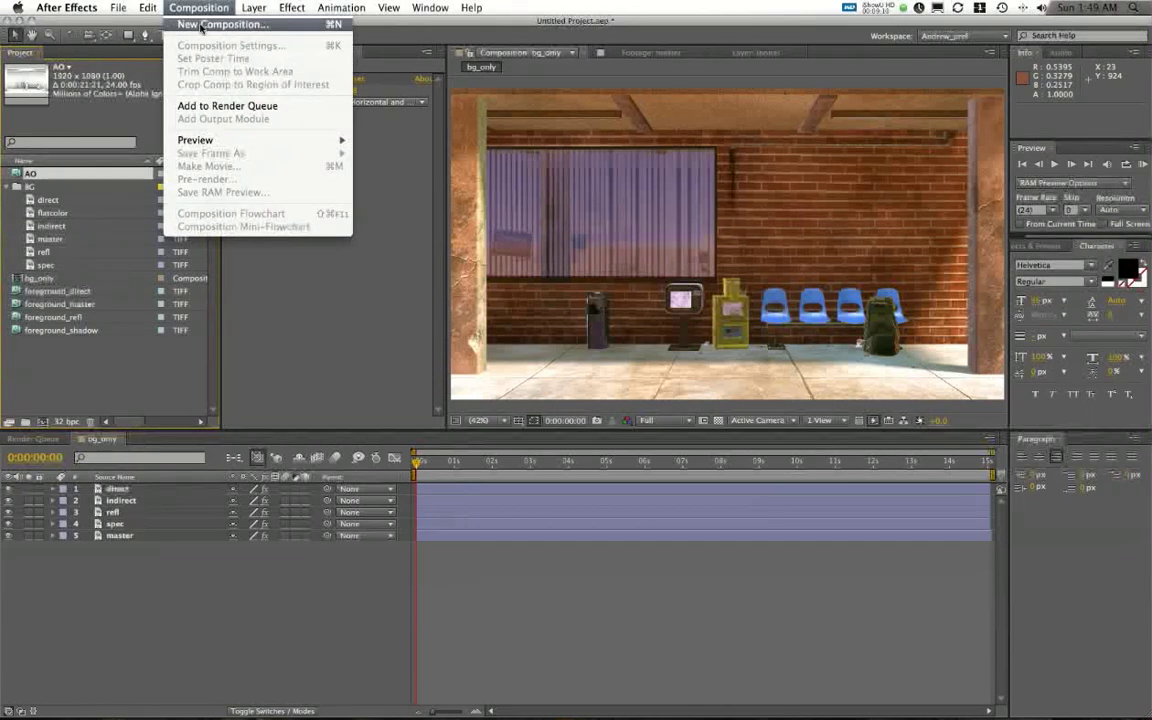
left_click(200, 26)
left_click_drag(432, 163, 421, 150)
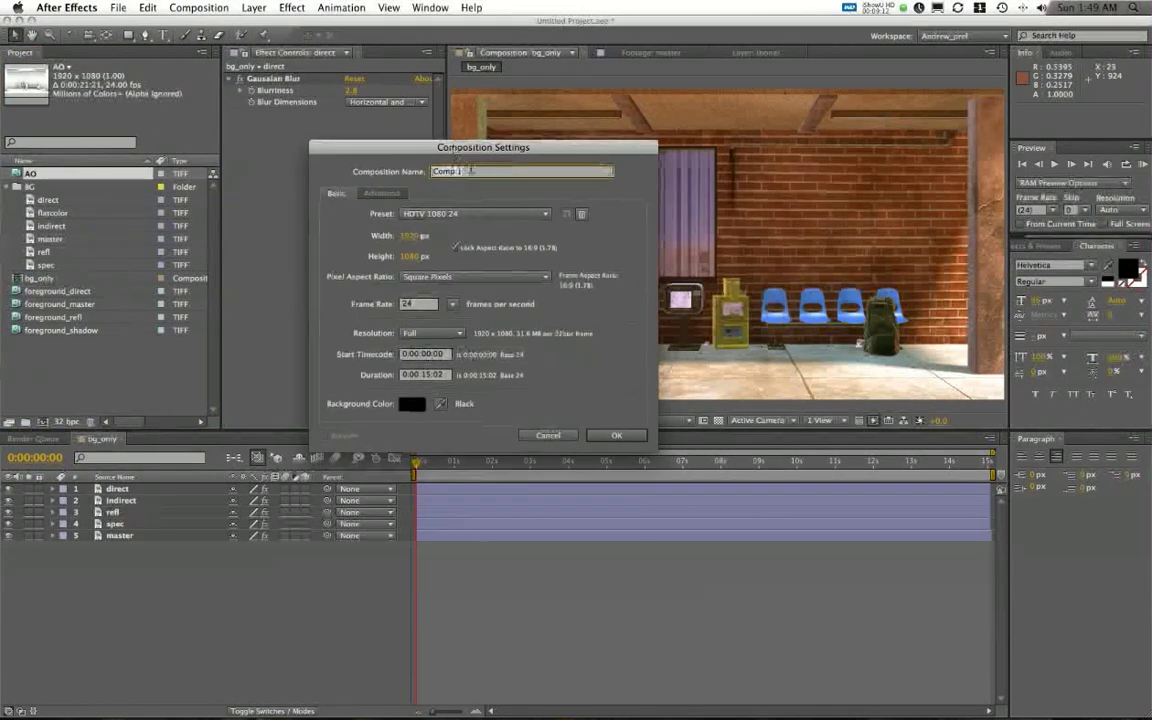
type("B")
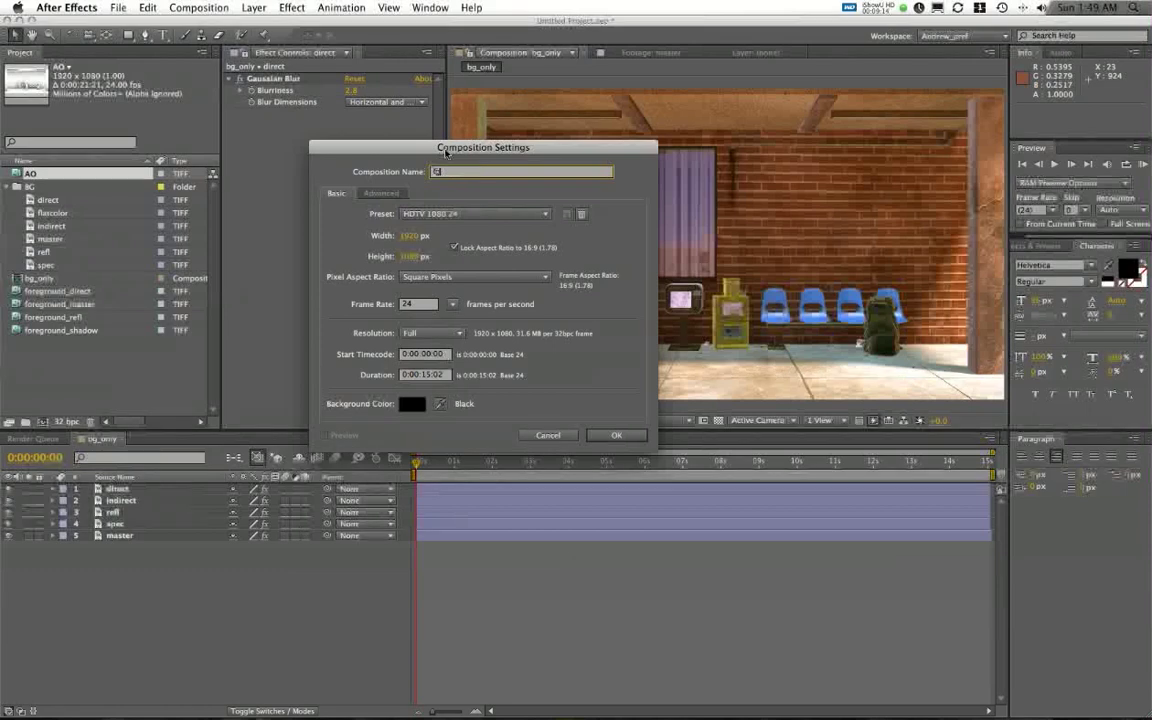
type("g")
left_click(440, 374)
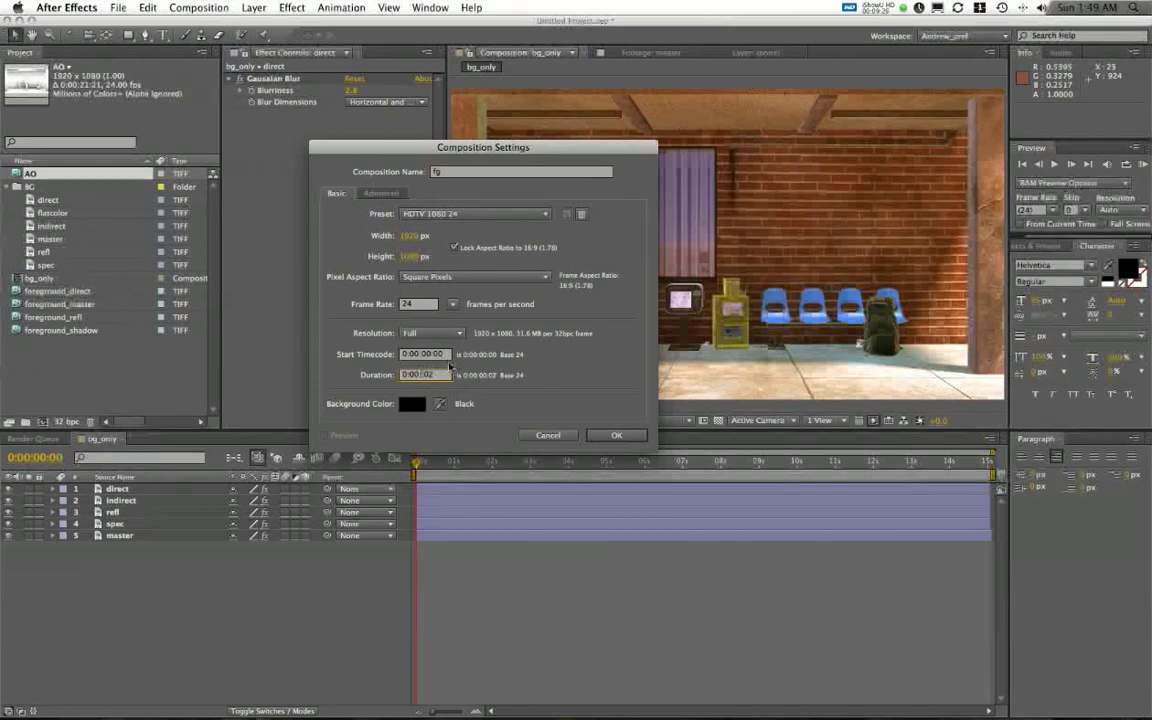
type("21")
type("0:00:21:21")
left_click(634, 441)
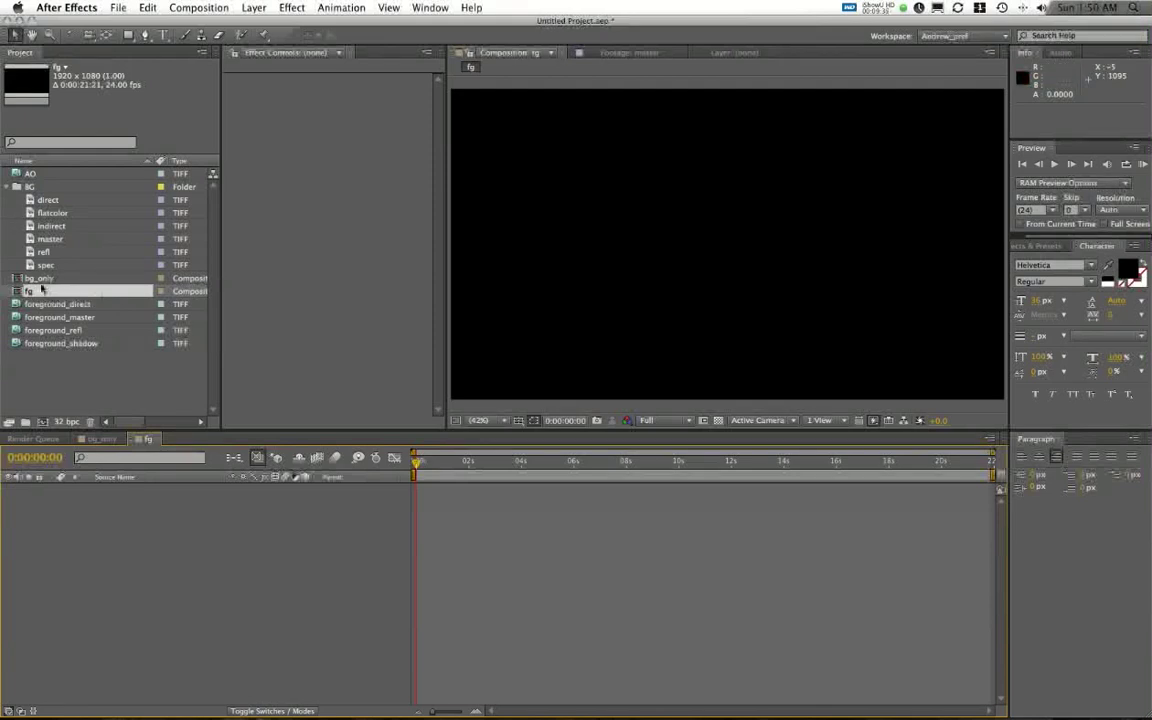
Change the duration of the bg_only composition to 0:00:21:21 in its settings.
left_click(40, 278)
left_click(104, 440)
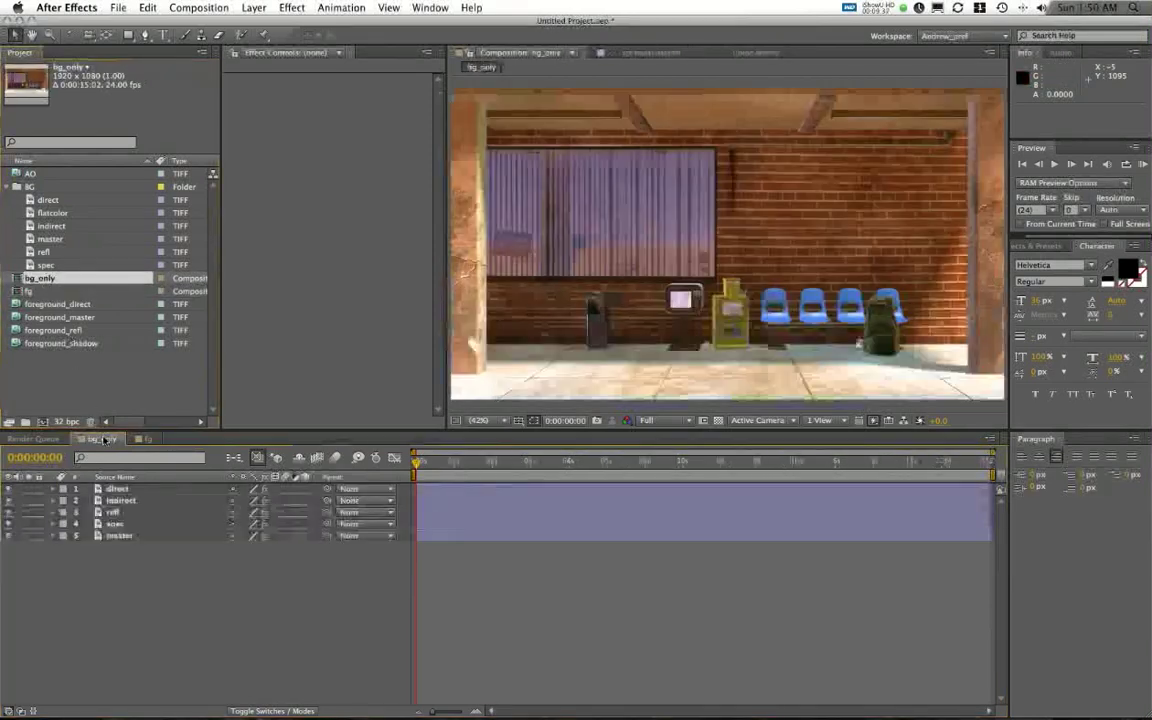
right_click(52, 280)
mouse_move(70, 300)
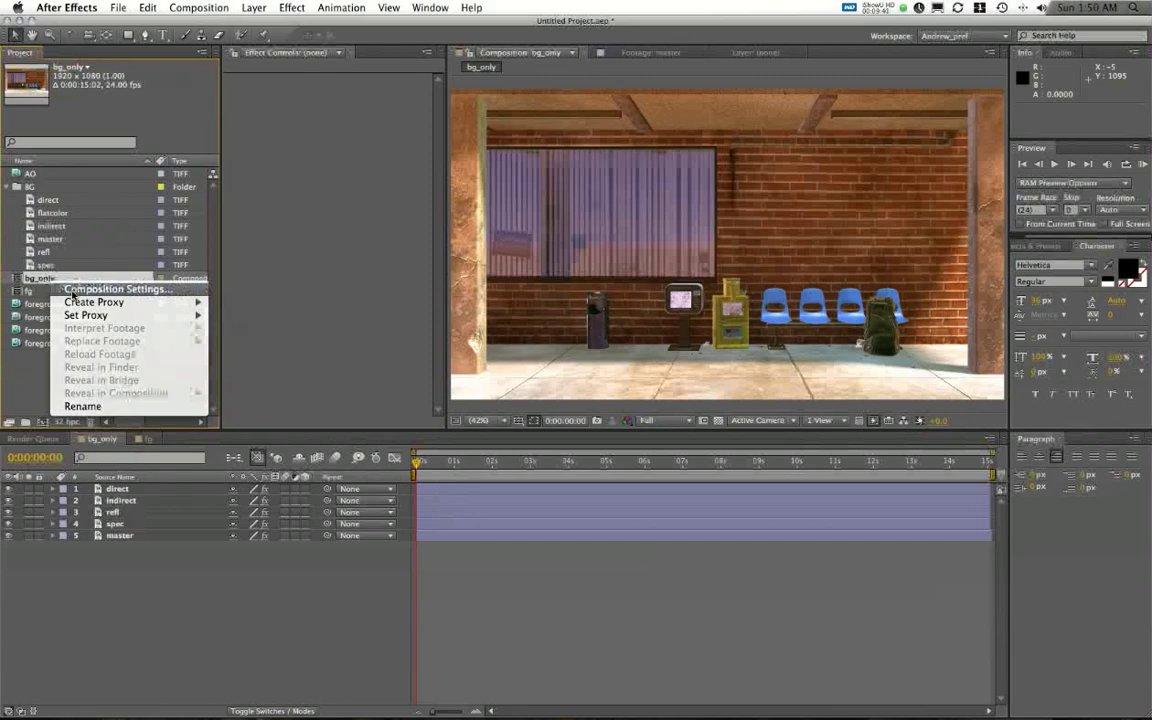
left_click(100, 289)
left_click(430, 375)
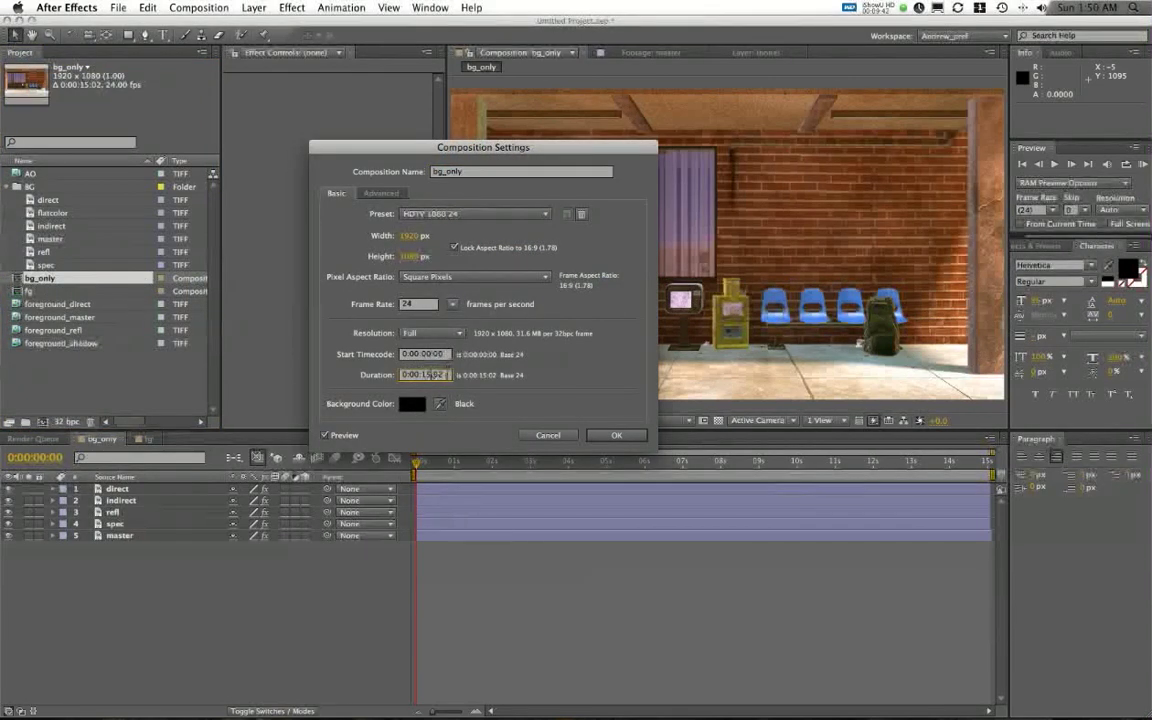
type("2")
left_click(448, 374)
key("Return")
Extend all five layers in bg_only to the end of the lengthened composition and deselect them.
left_click_drag(448, 712, 430, 712)
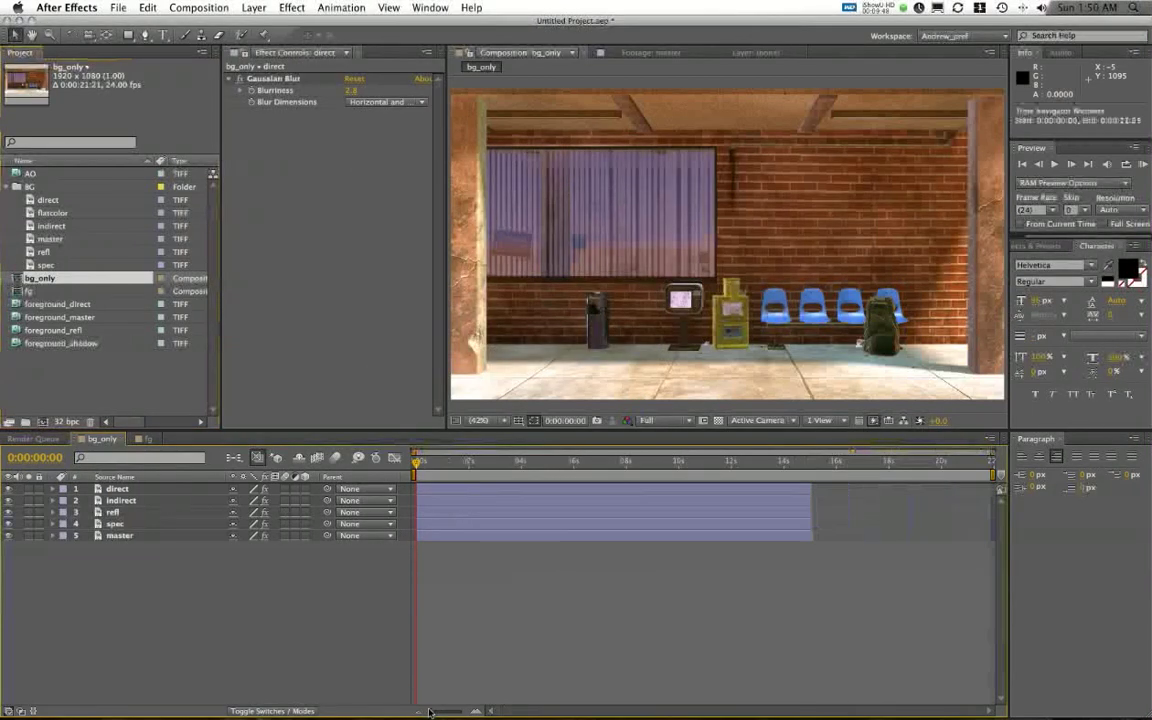
left_click(805, 490)
left_click(803, 501, "shift")
left_click(802, 512, "shift")
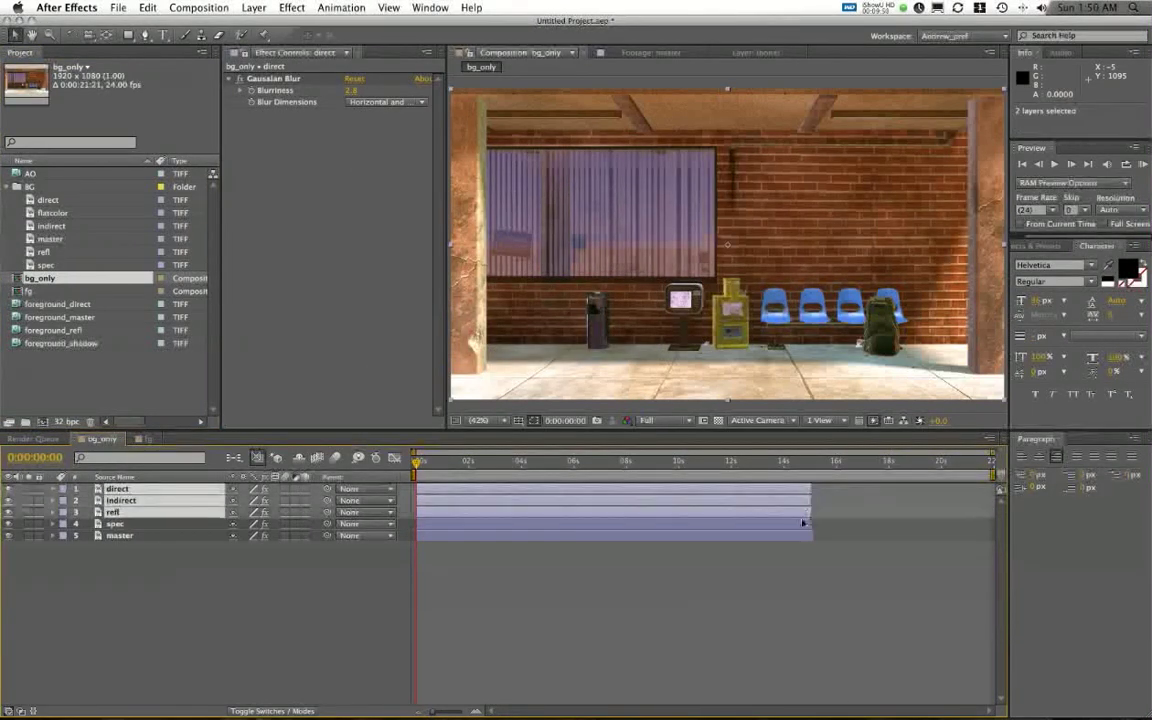
left_click(802, 524, "shift")
left_click(800, 535, "shift")
left_click_drag(800, 535, 995, 535)
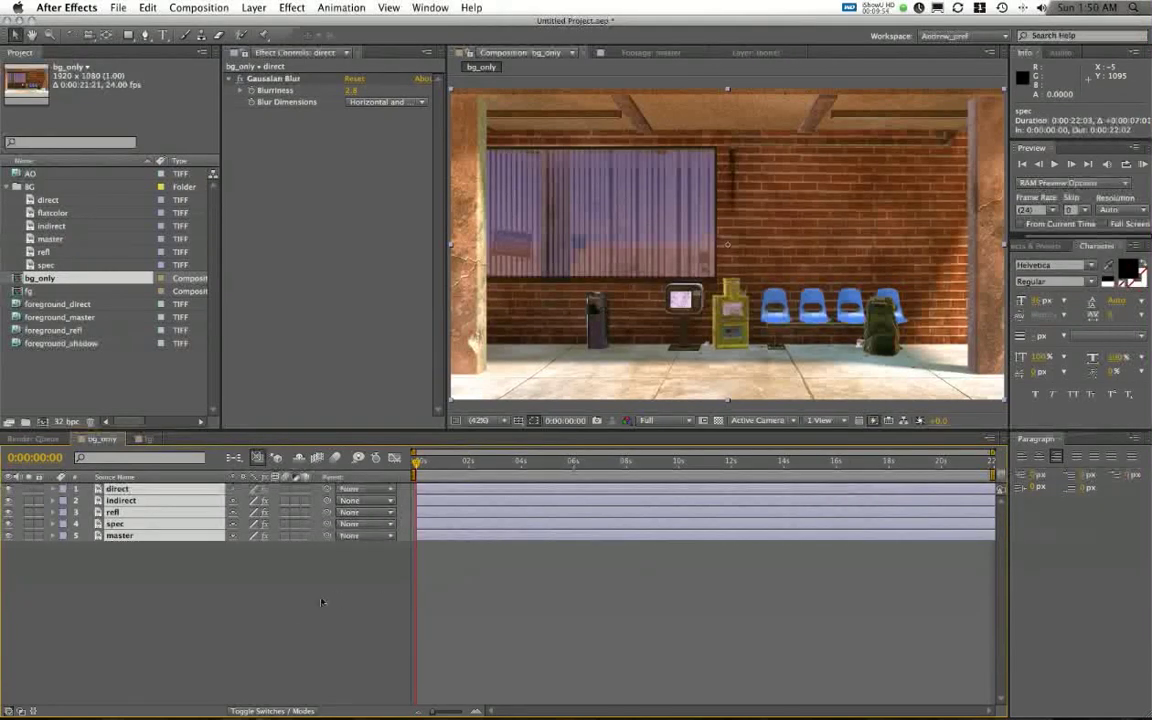
left_click(298, 612)
Add the bg_only composition as a layer in fg, starting at time zero.
left_click(149, 439)
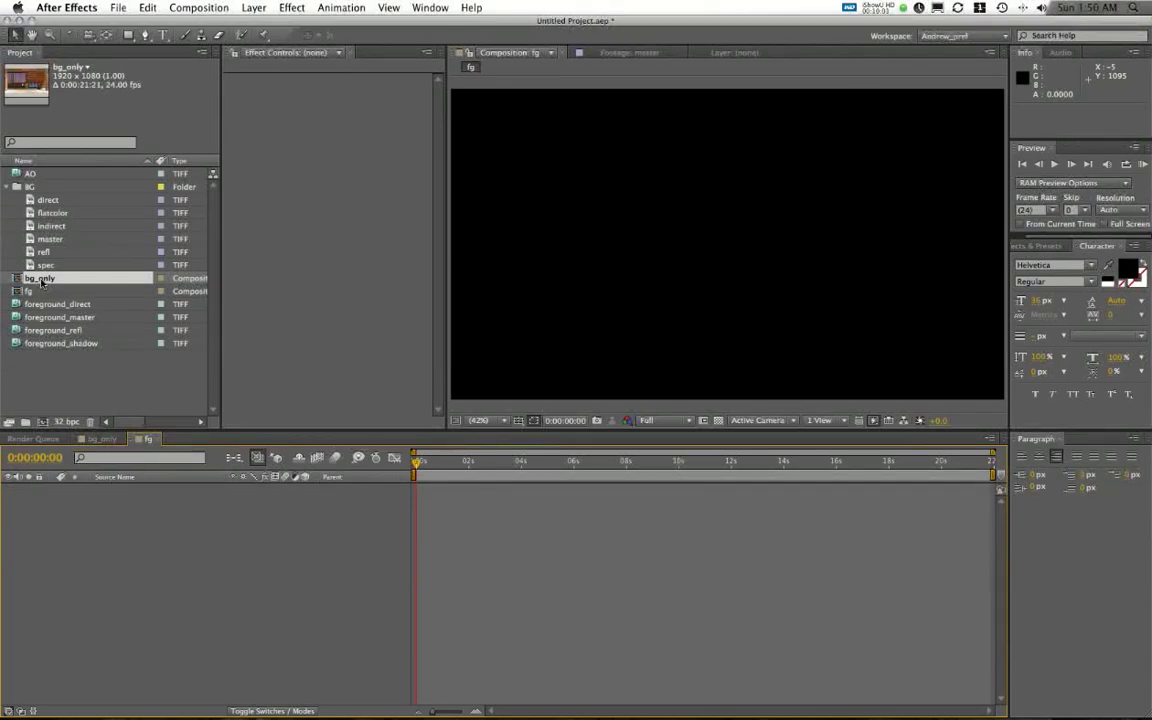
left_click_drag(41, 283, 115, 477)
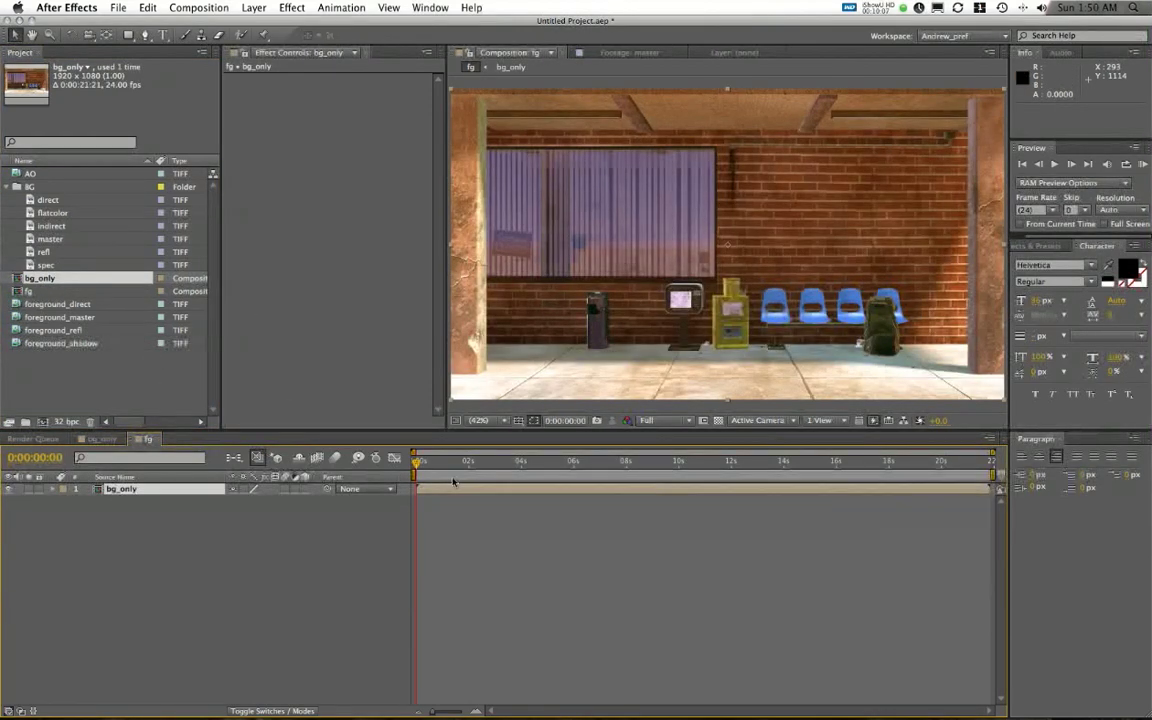
mouse_move(419, 461)
left_mouse_down()
mouse_move(902, 470)
mouse_move(412, 455)
left_mouse_up()
Collapse the BG folder, add foreground_master above bg_only in fg, and toggle its visibility to compare.
left_click(7, 186)
left_click(63, 301)
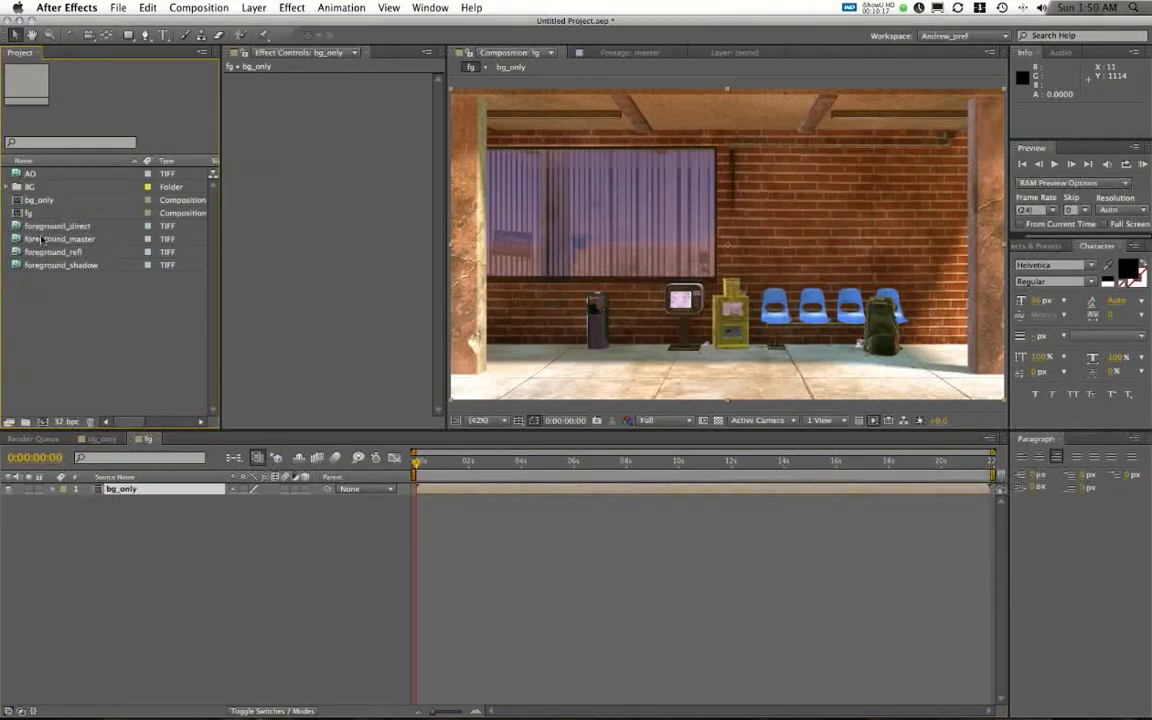
left_click_drag(60, 239, 175, 489)
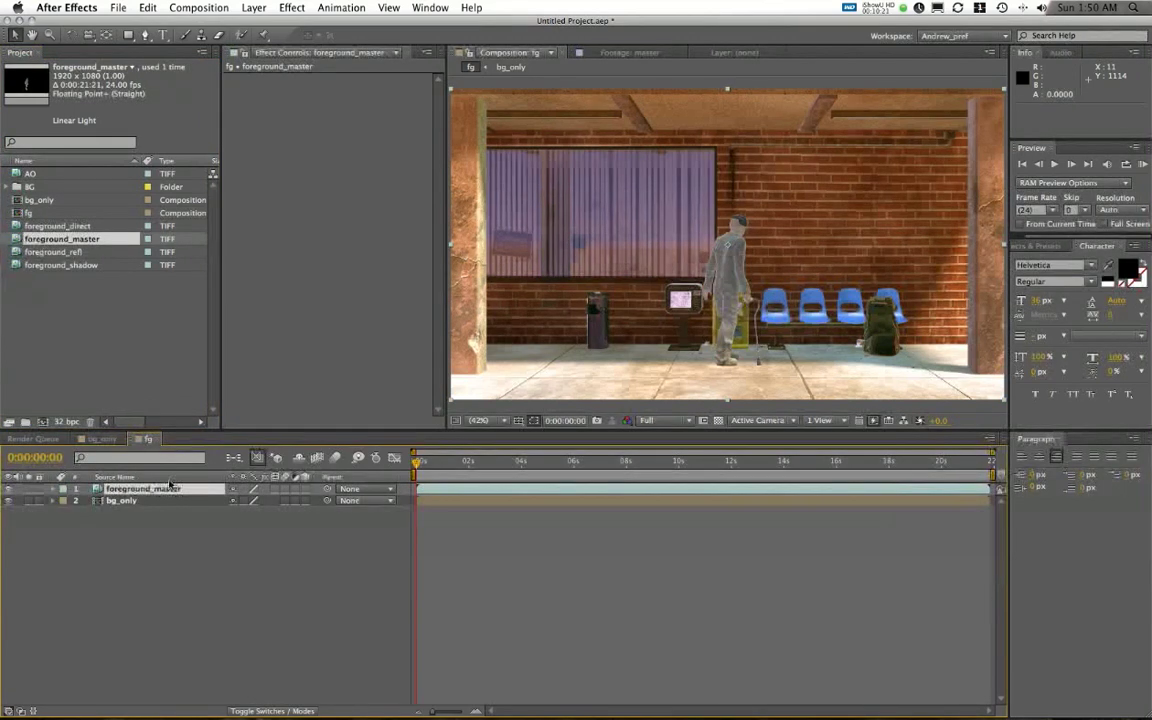
left_click(10, 489)
left_click(10, 489)
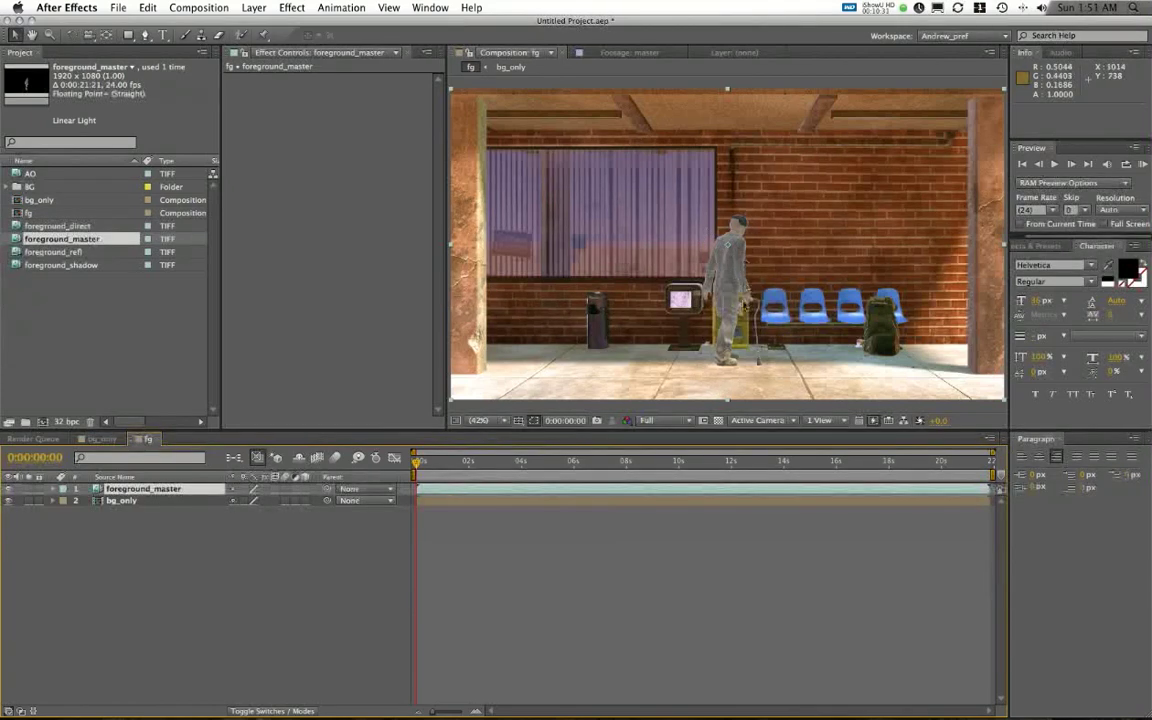
Copy the Exposure and Color Balance effects from bg_only's master layer and paste them onto foreground_master in fg.
double_click(121, 500)
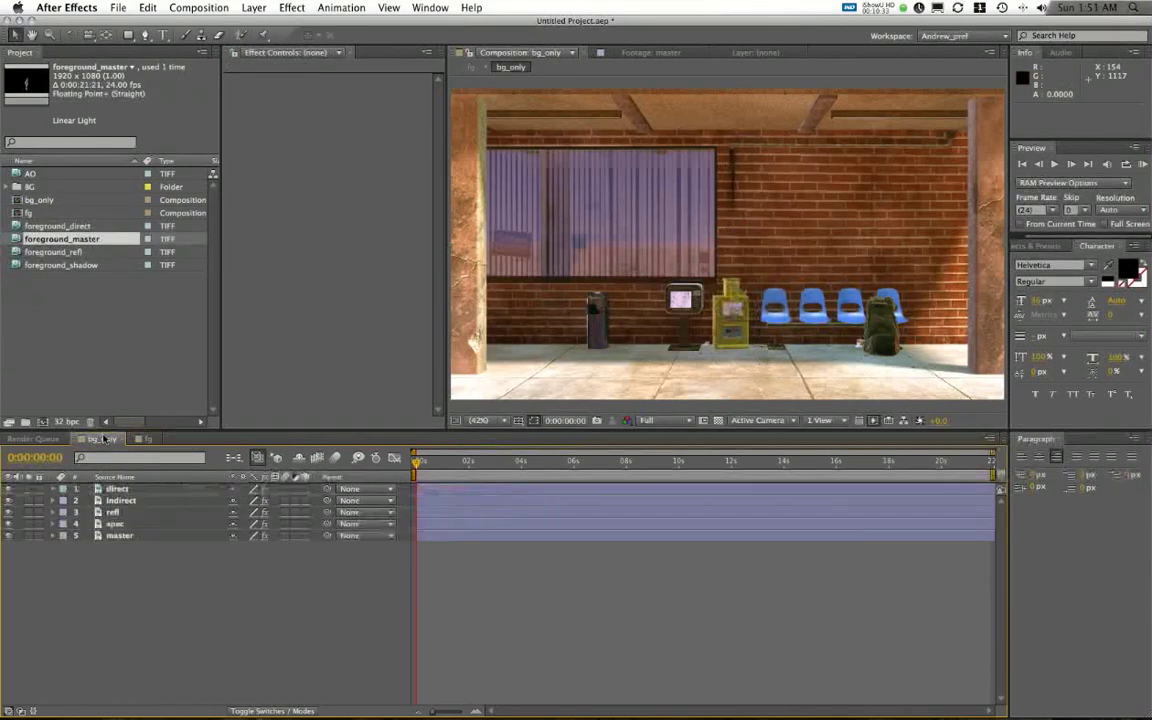
left_click(122, 536)
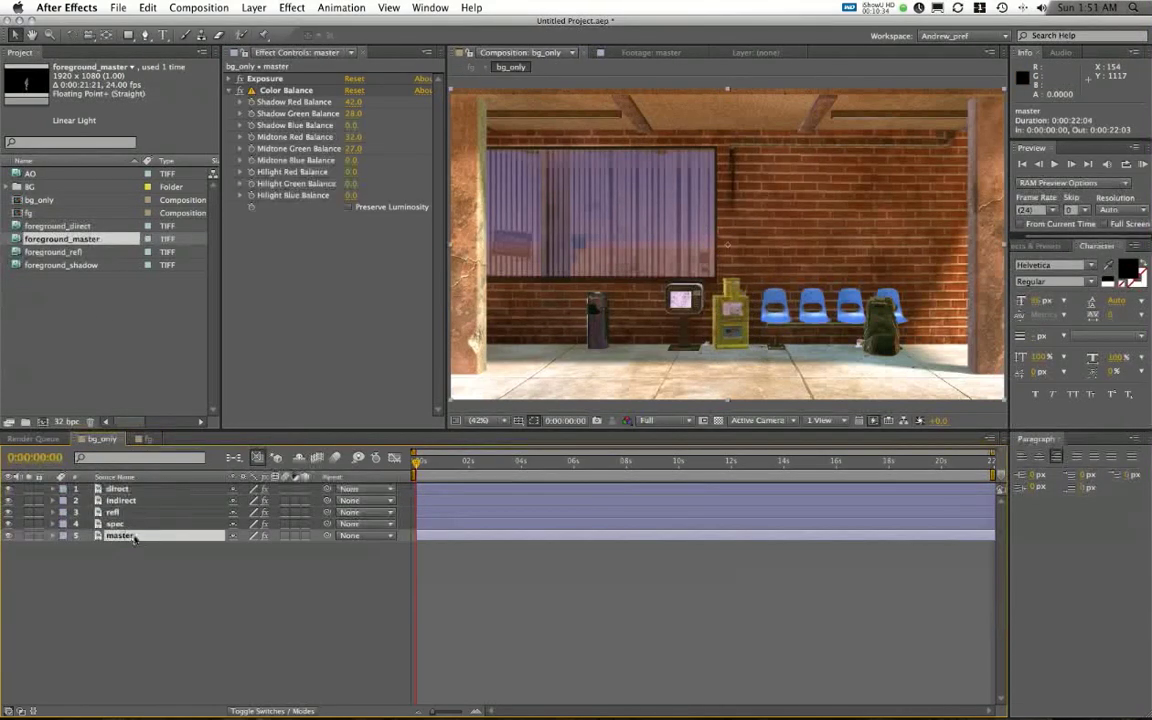
left_click(266, 79)
left_click(283, 91)
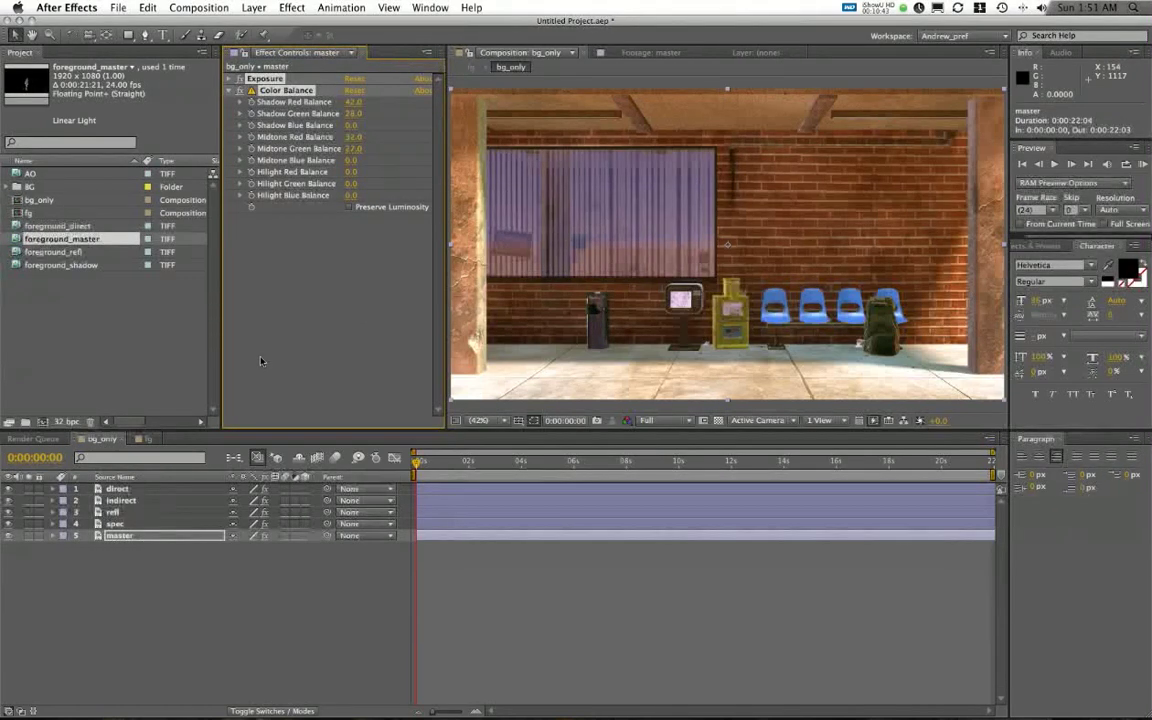
left_click(145, 8)
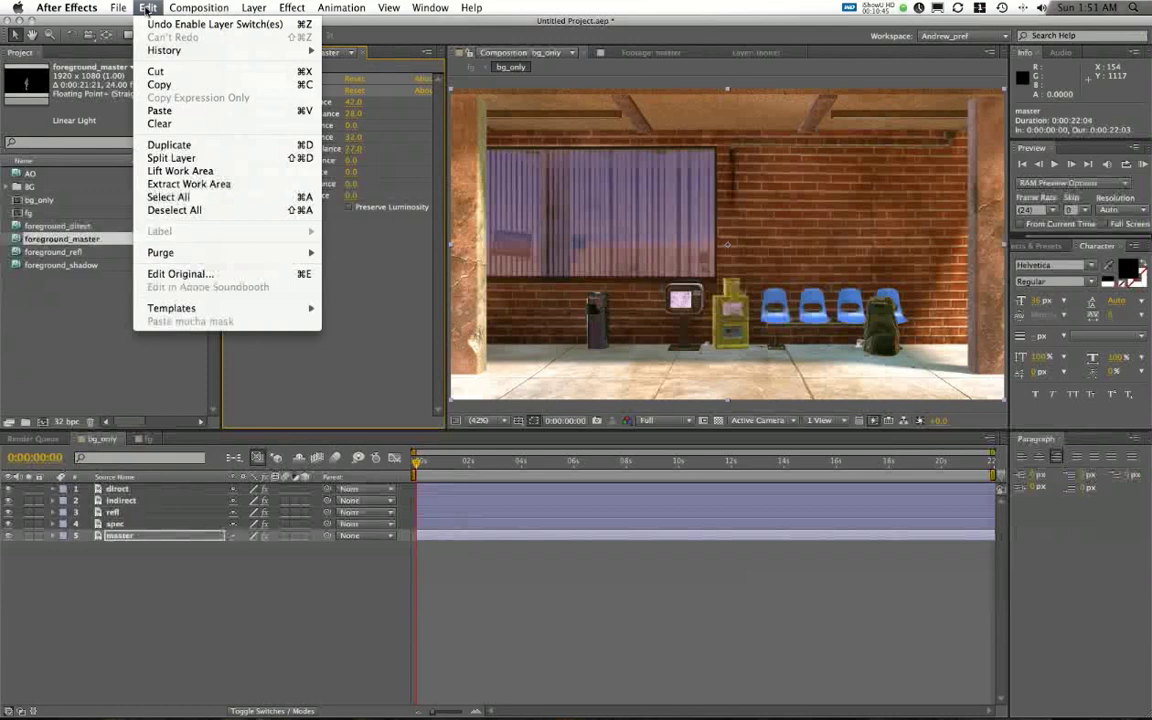
left_click(160, 85)
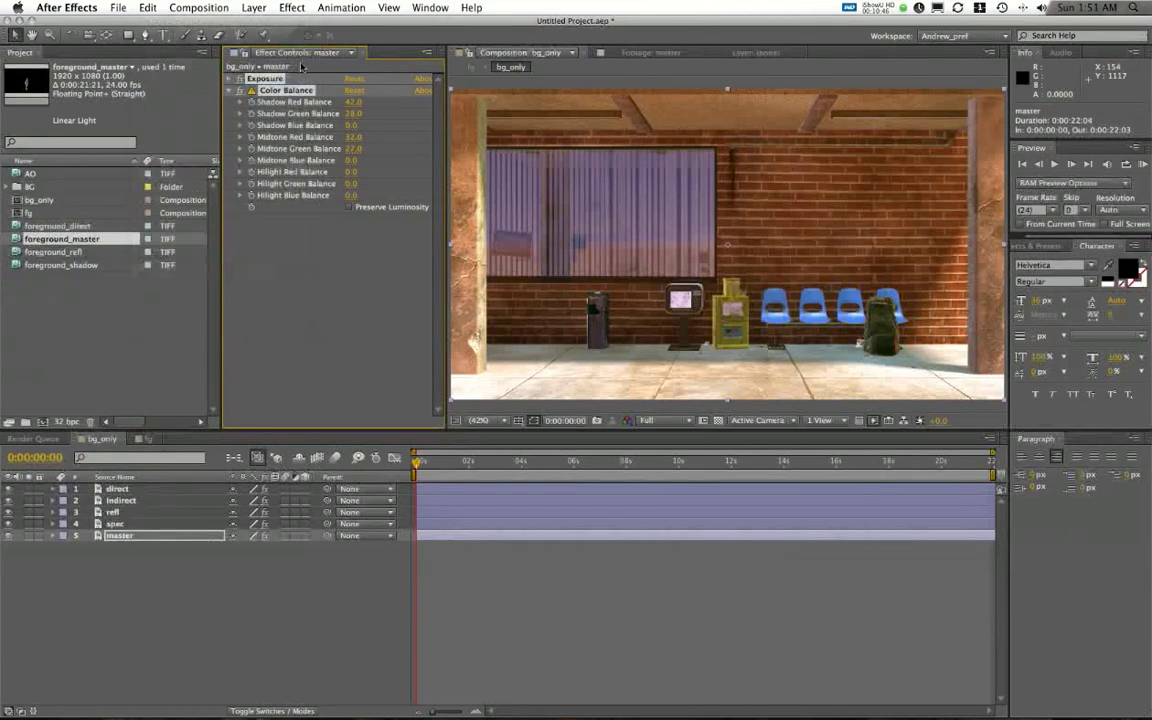
left_click(146, 438)
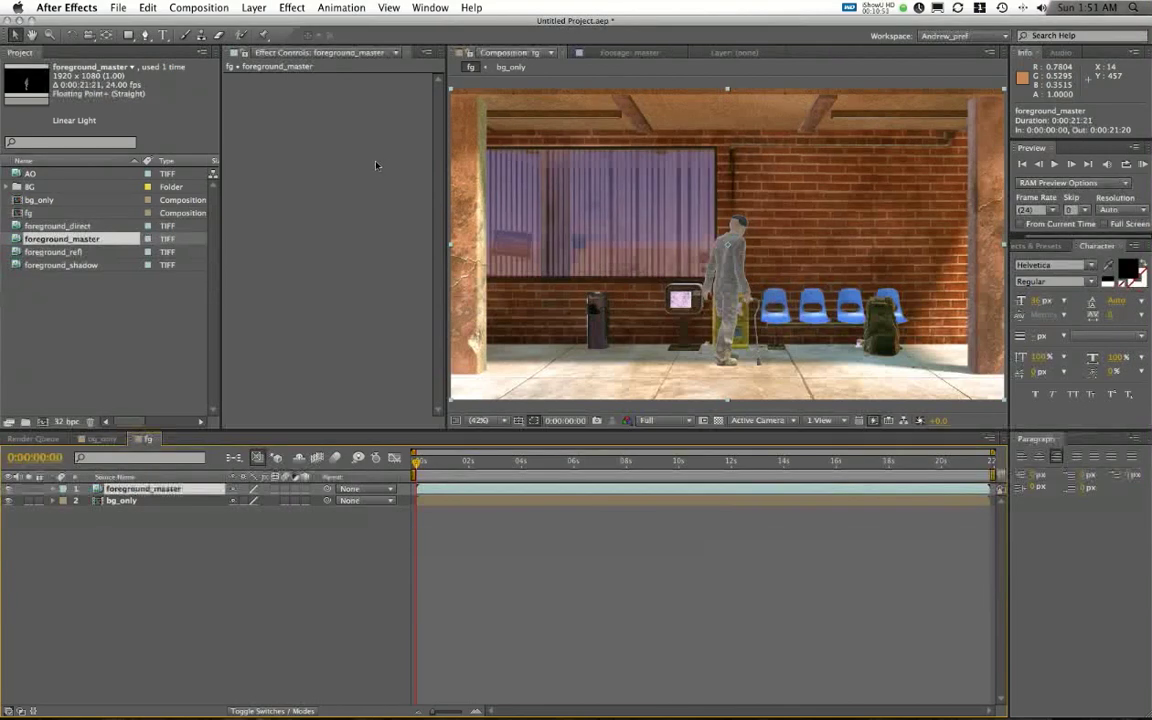
key("super+v")
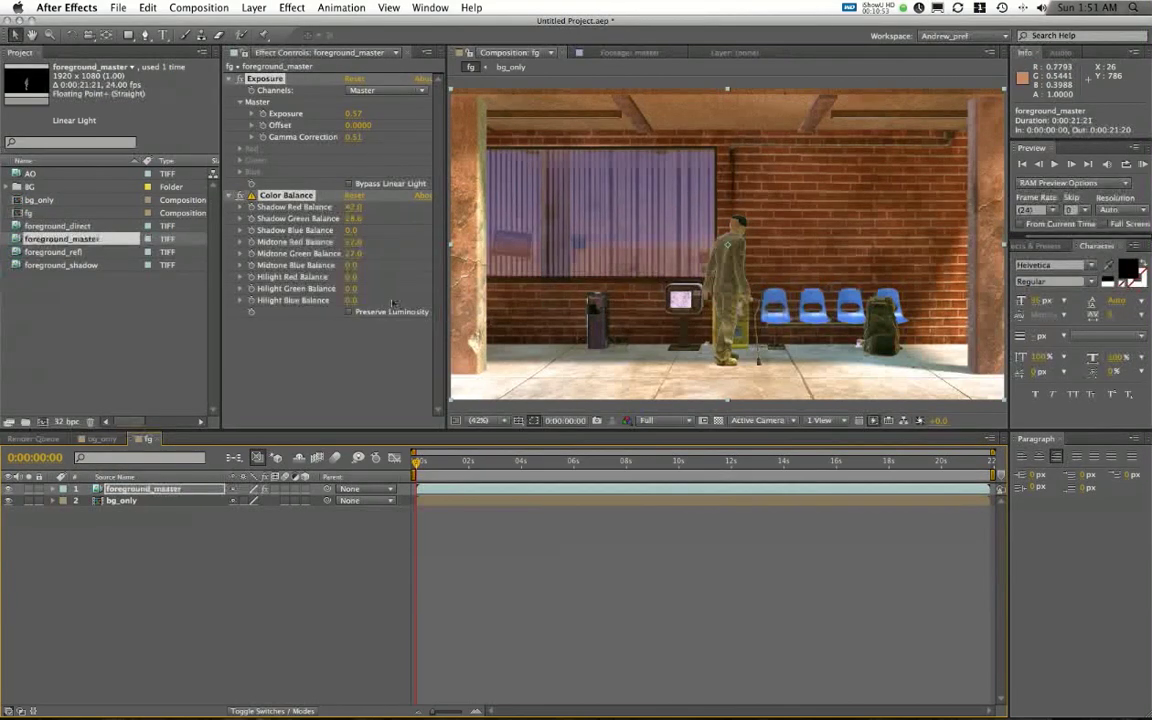
On foreground_master, set Gamma Correction to 0.46, Exposure to 0.77 and Shadow Red Balance to 70, and raise Midtone Red Balance.
left_click_drag(353, 138, 368, 114)
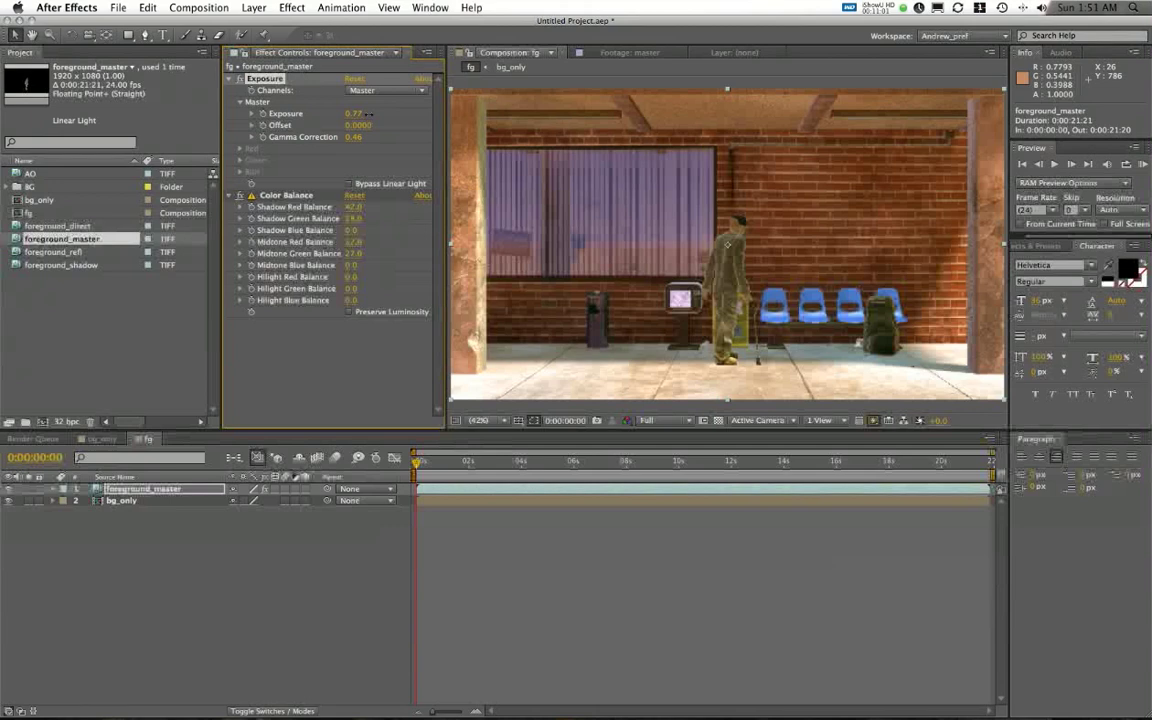
mouse_move(356, 207)
left_mouse_down()
mouse_move(388, 205)
mouse_move(370, 204)
left_mouse_up()
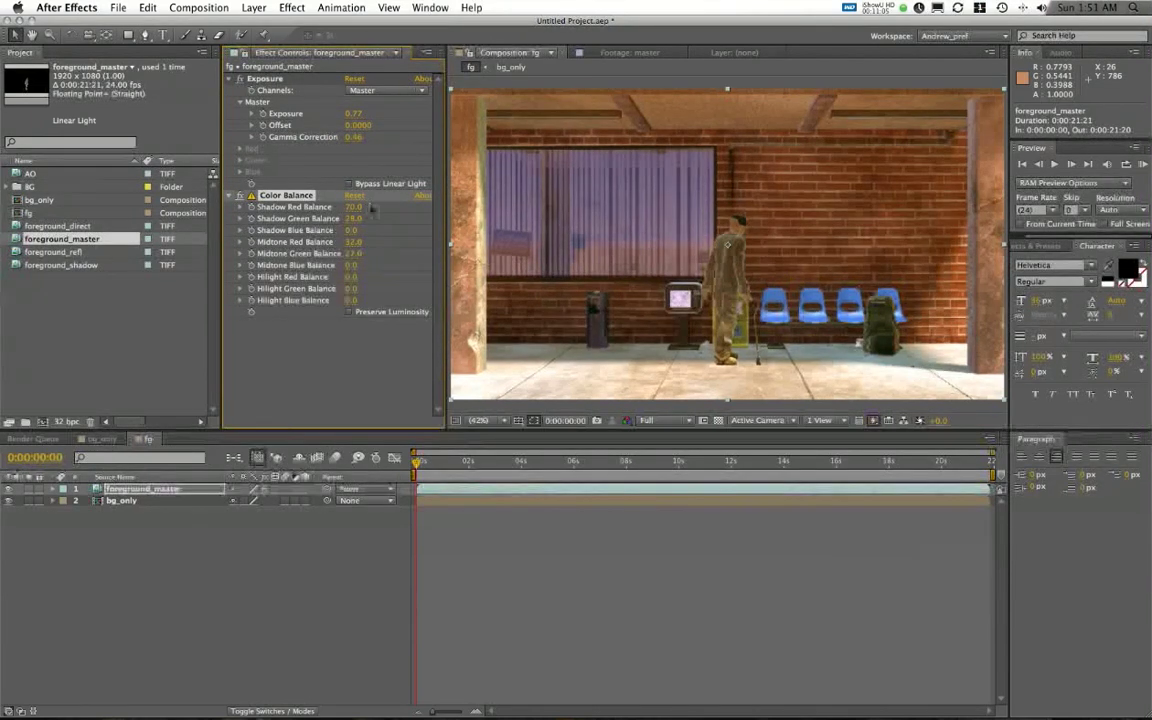
left_click_drag(369, 242, 383, 243)
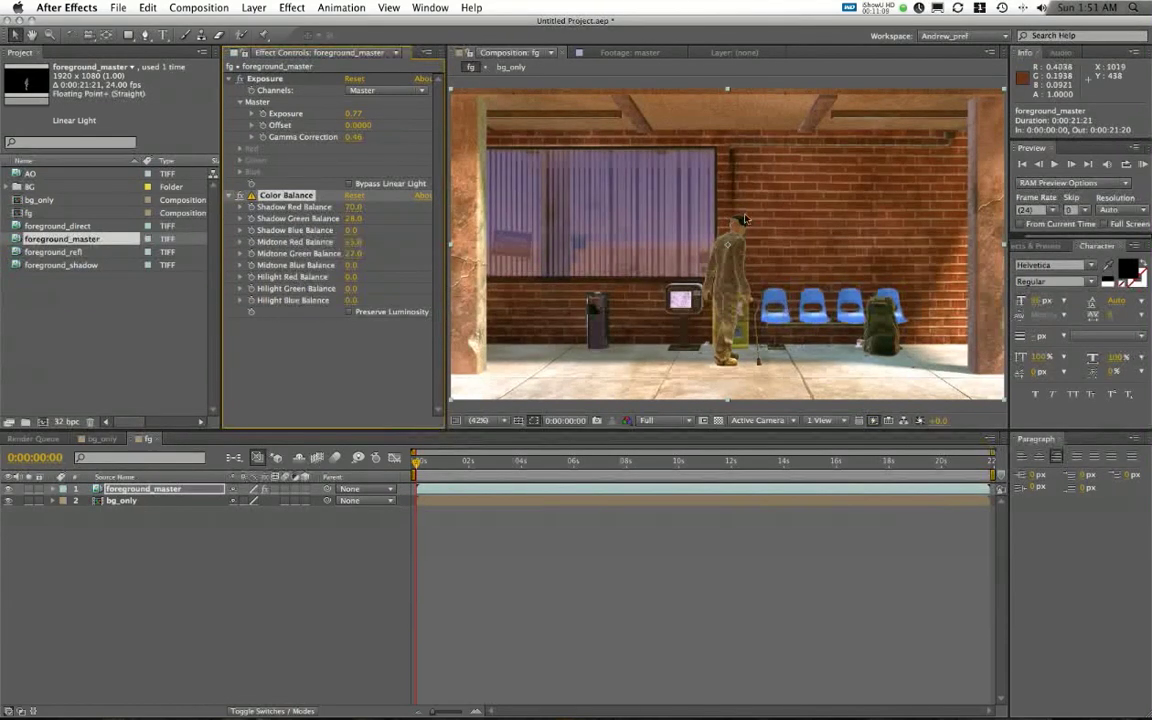
left_click(690, 490)
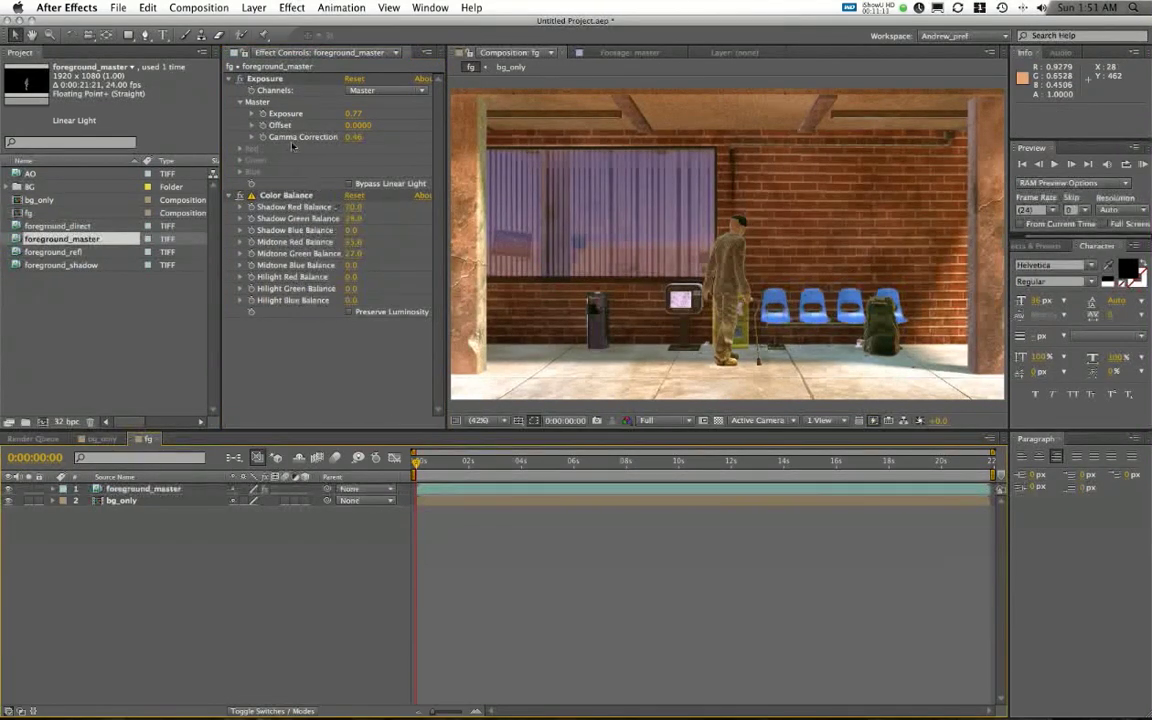
Collapse foreground_master's Exposure and Color Balance effects and switch both off and on to compare the grading.
left_click(231, 78)
left_click(231, 90)
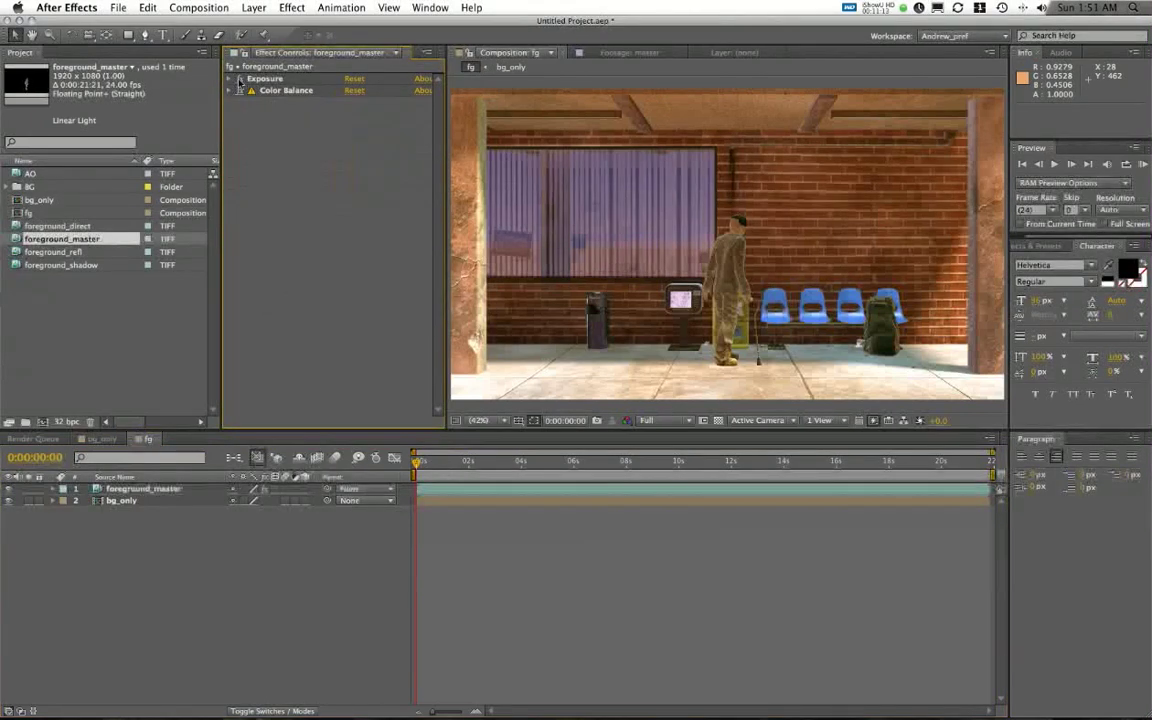
left_click(240, 92)
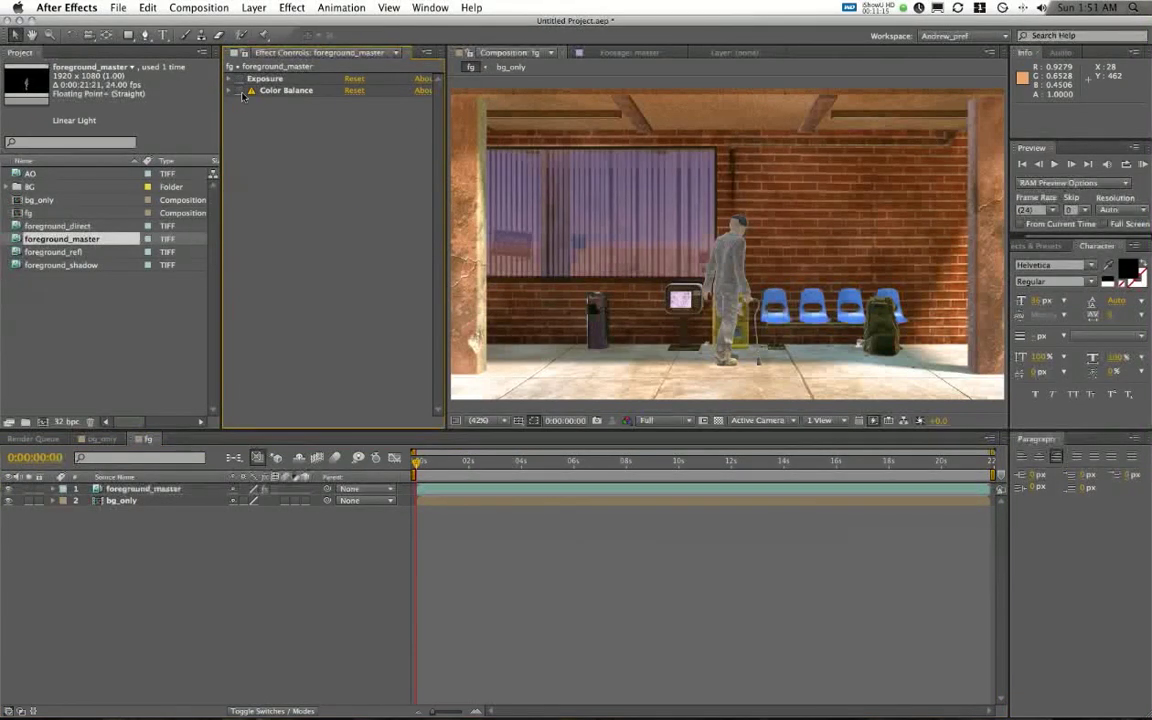
left_click_drag(239, 79, 240, 91)
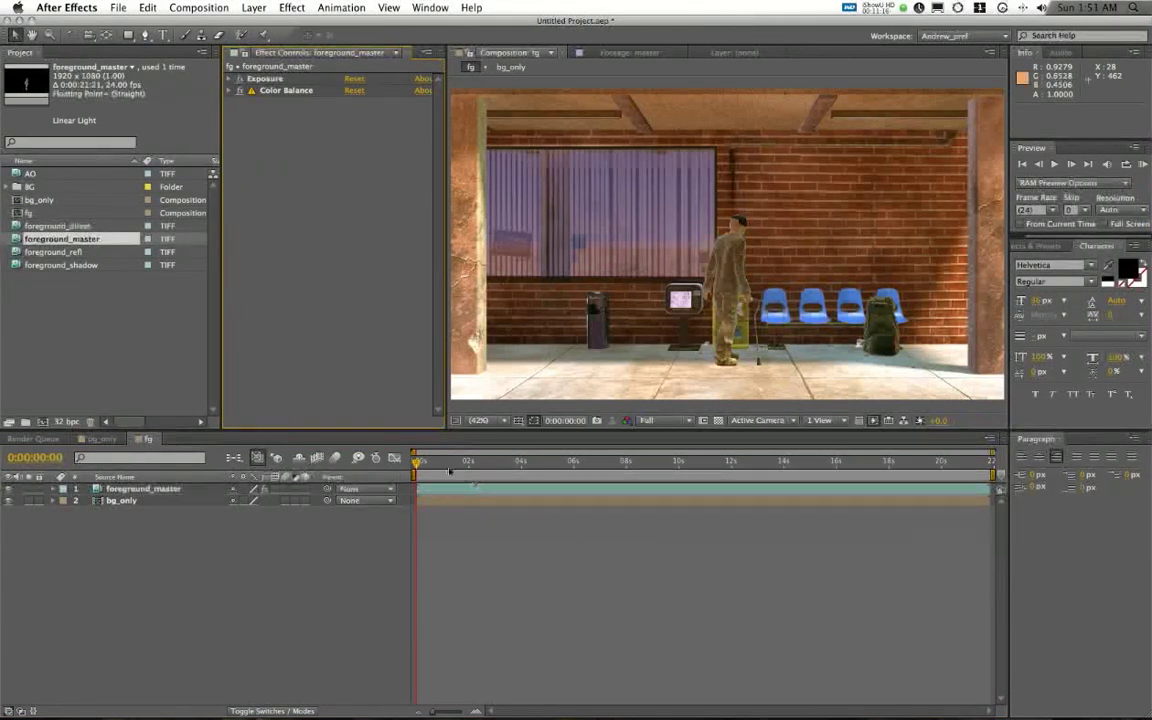
Scrub through the fg timeline to check the graded character against the background, and return to the first frame.
left_click_drag(452, 462, 661, 467)
left_click(792, 463)
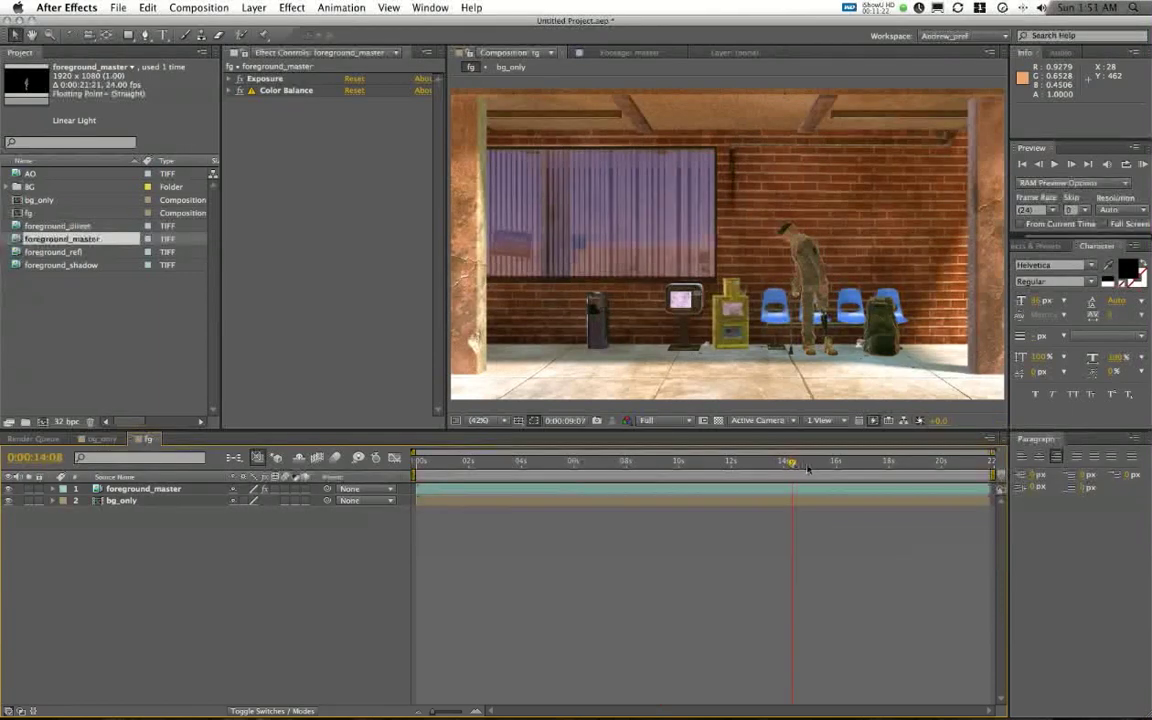
left_click(909, 464)
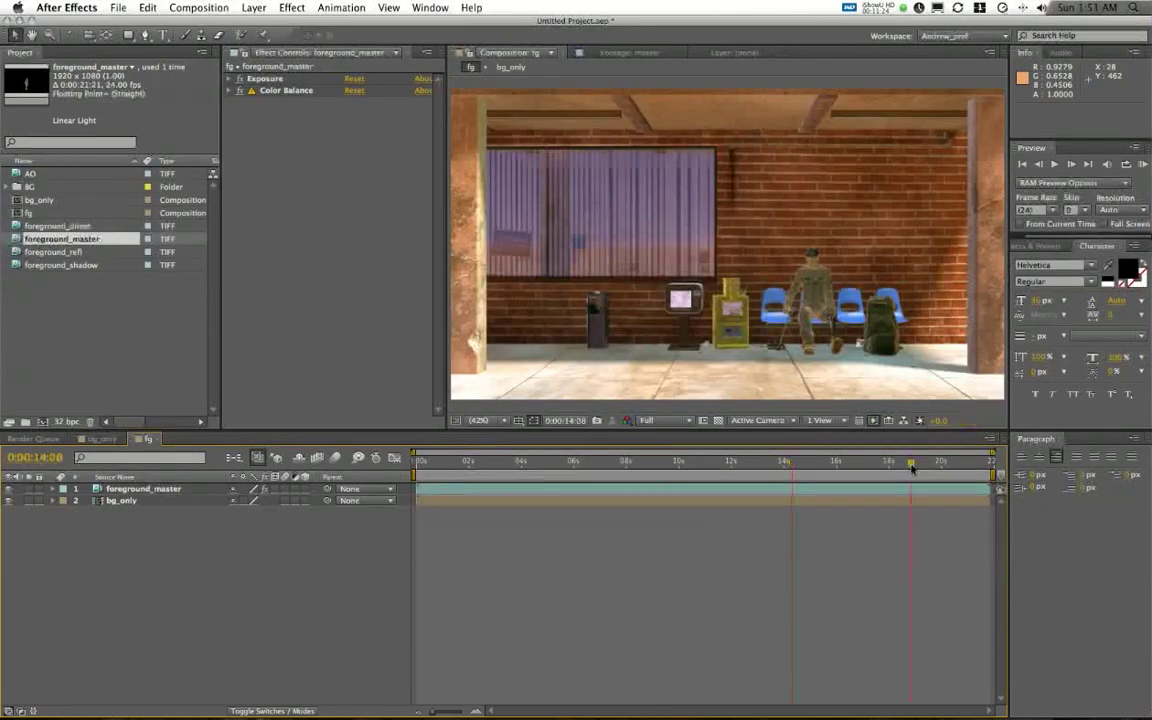
left_click(424, 463)
left_click(414, 462)
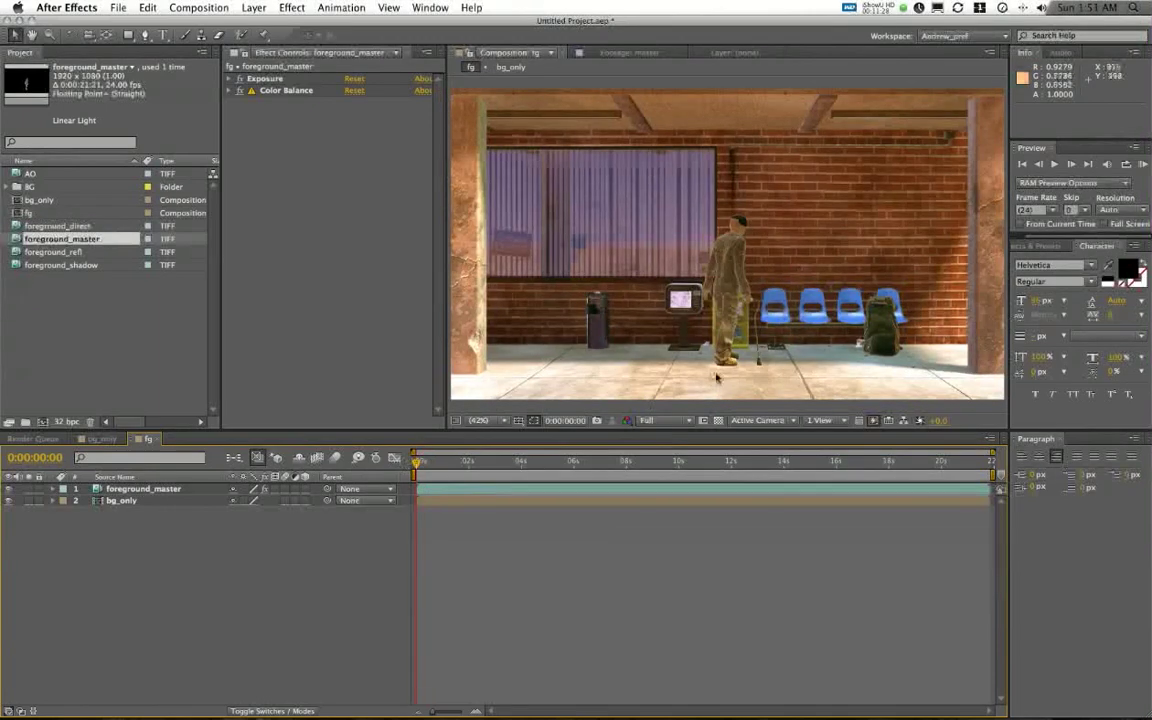
Add foreground_shadow to fg between foreground_master and bg_only, check the shadow pass at several times, and return to the first frame.
left_click(70, 265)
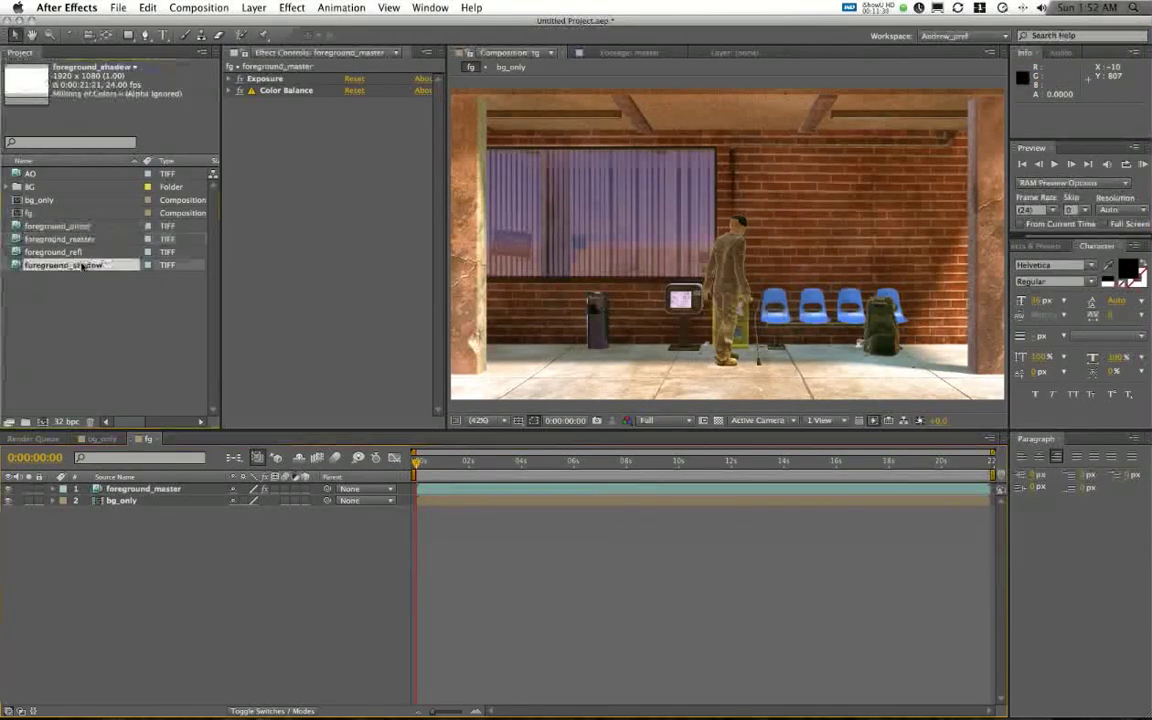
left_click_drag(138, 472, 143, 497)
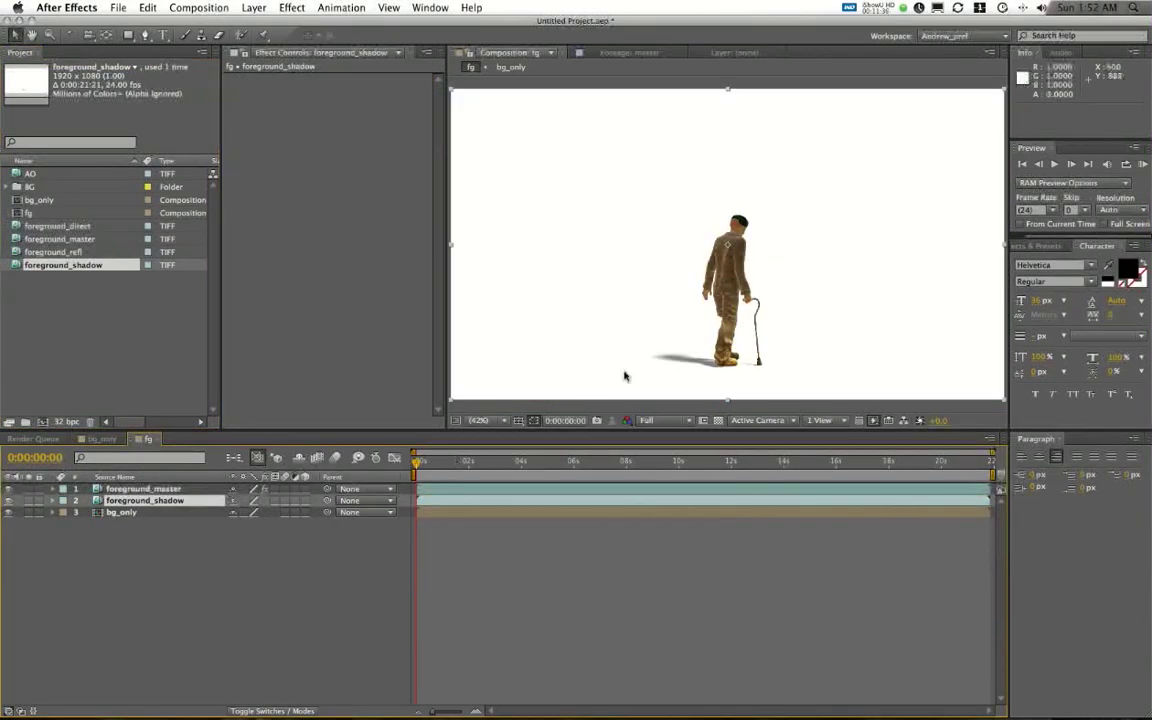
left_click(486, 462)
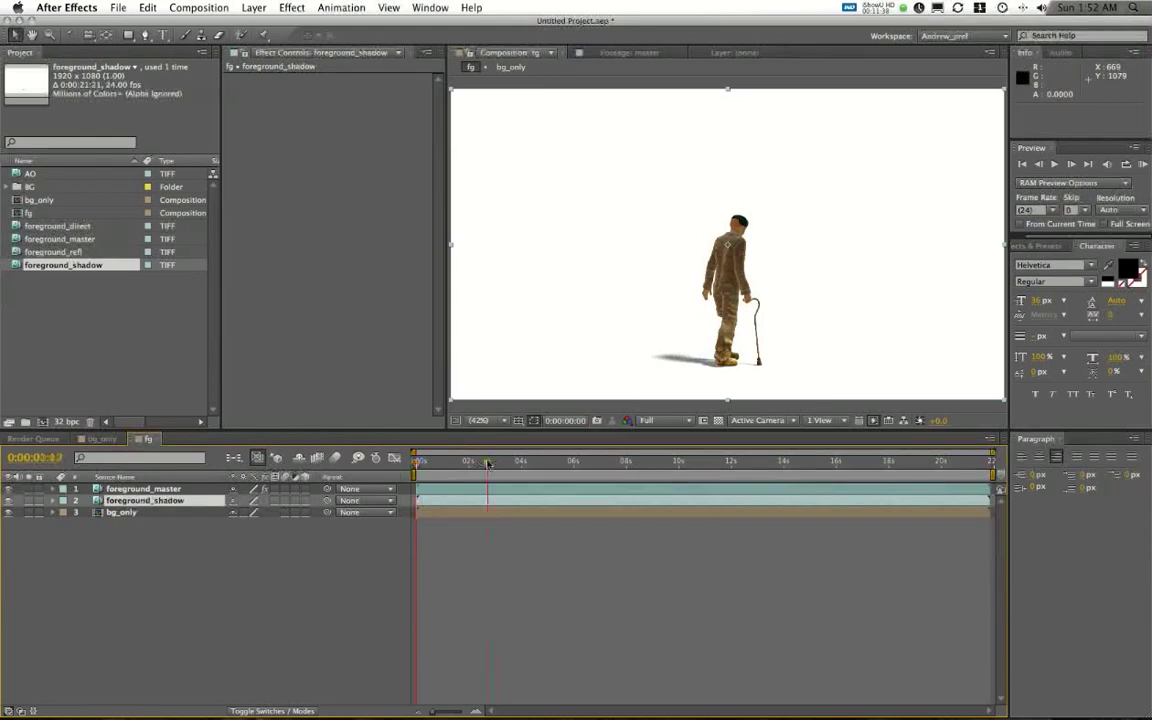
left_click(665, 463)
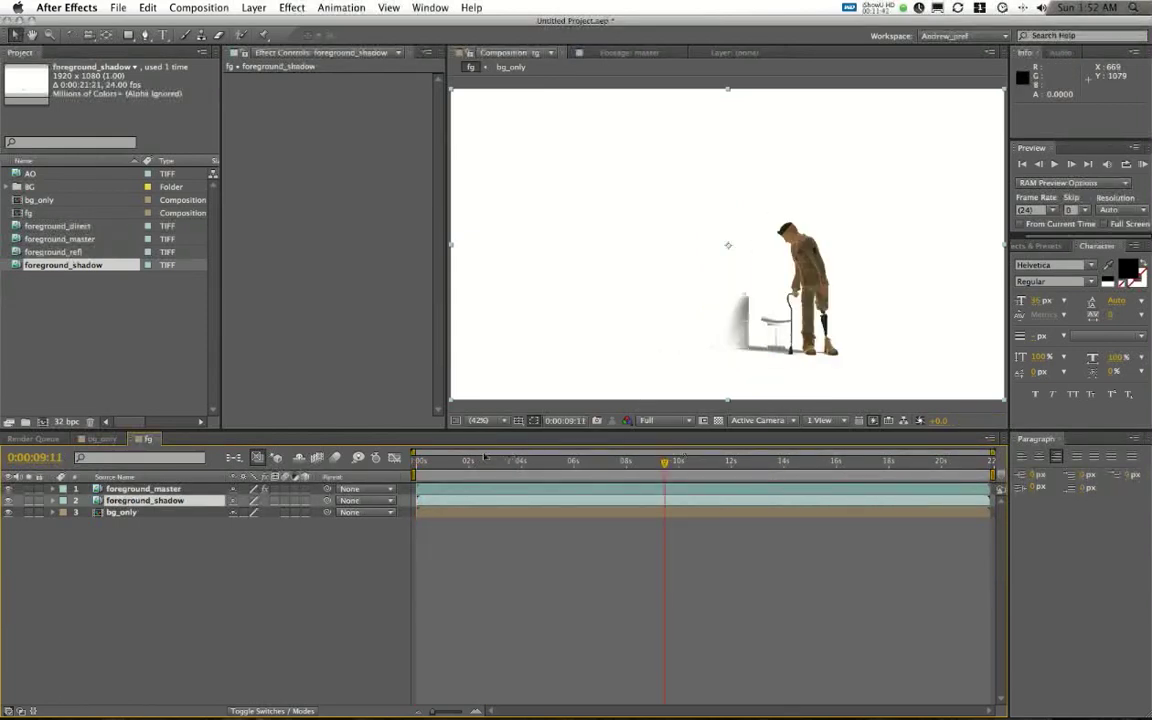
key("Home")
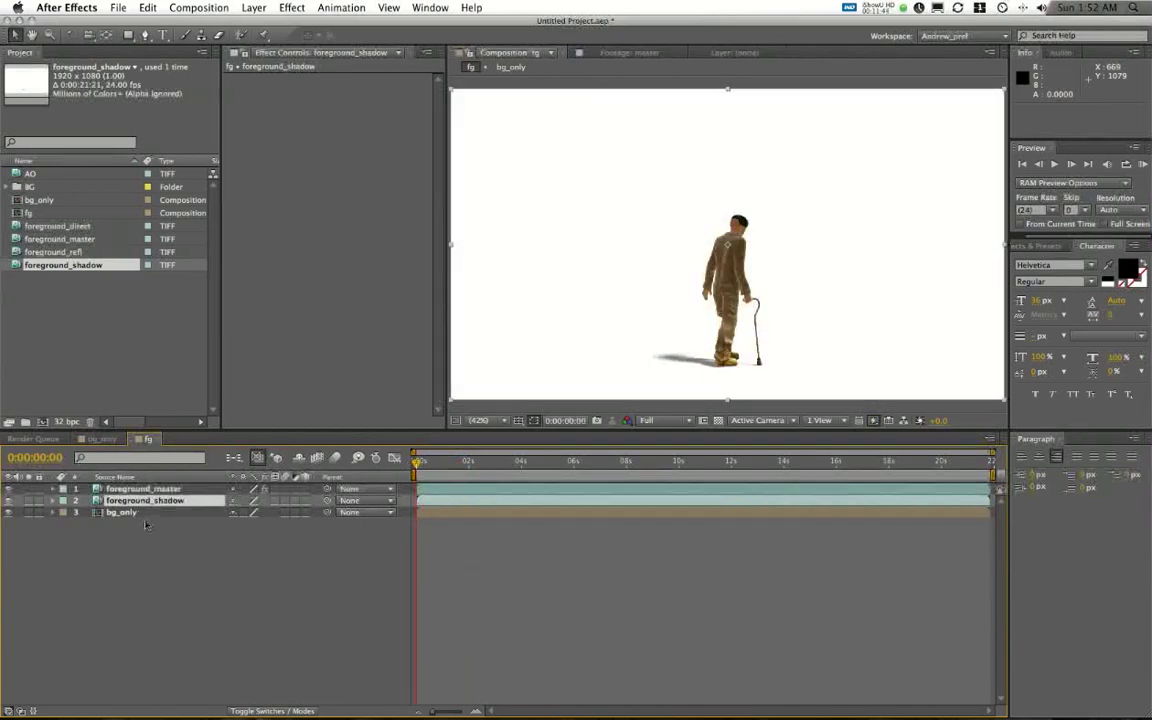
Set foreground_shadow's blending mode to Multiply and check the character's shadow against the background at several times along the timeline.
right_click(555, 230)
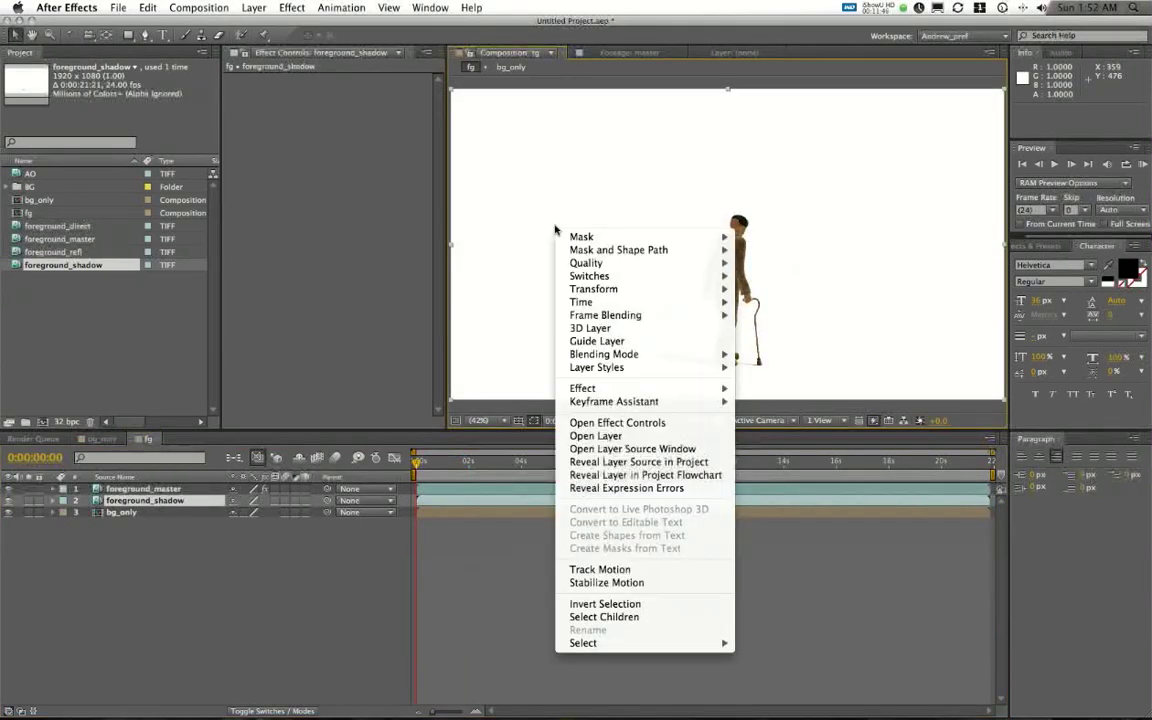
mouse_move(608, 358)
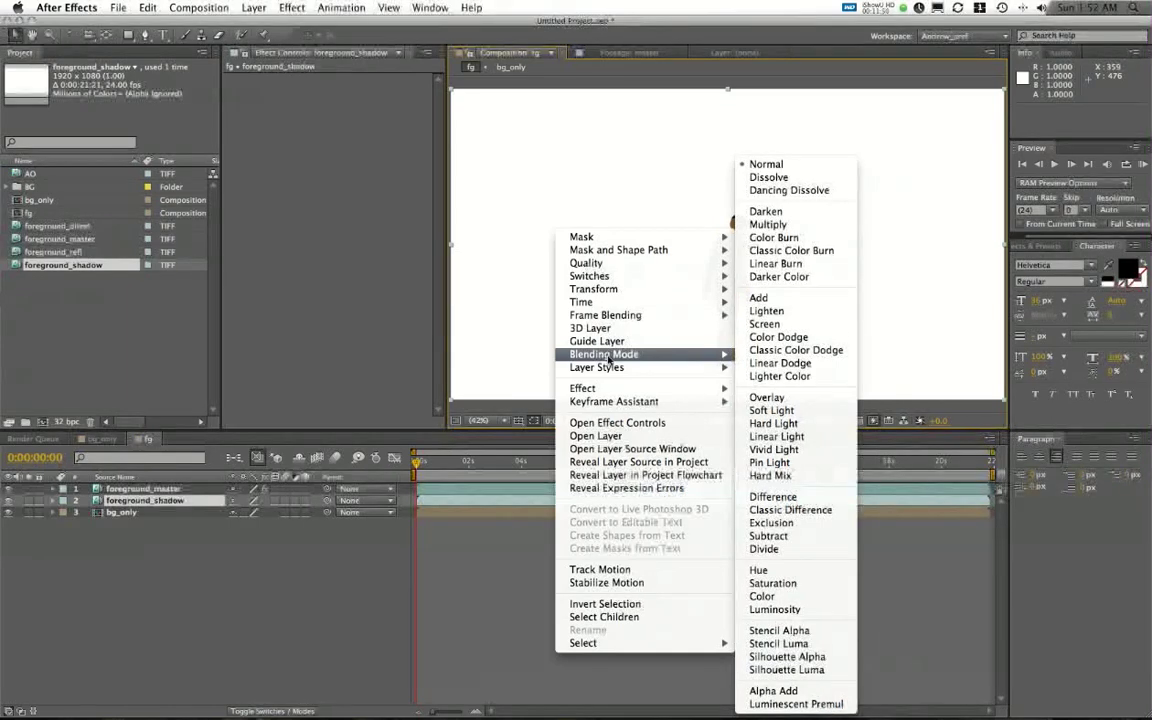
left_click(768, 224)
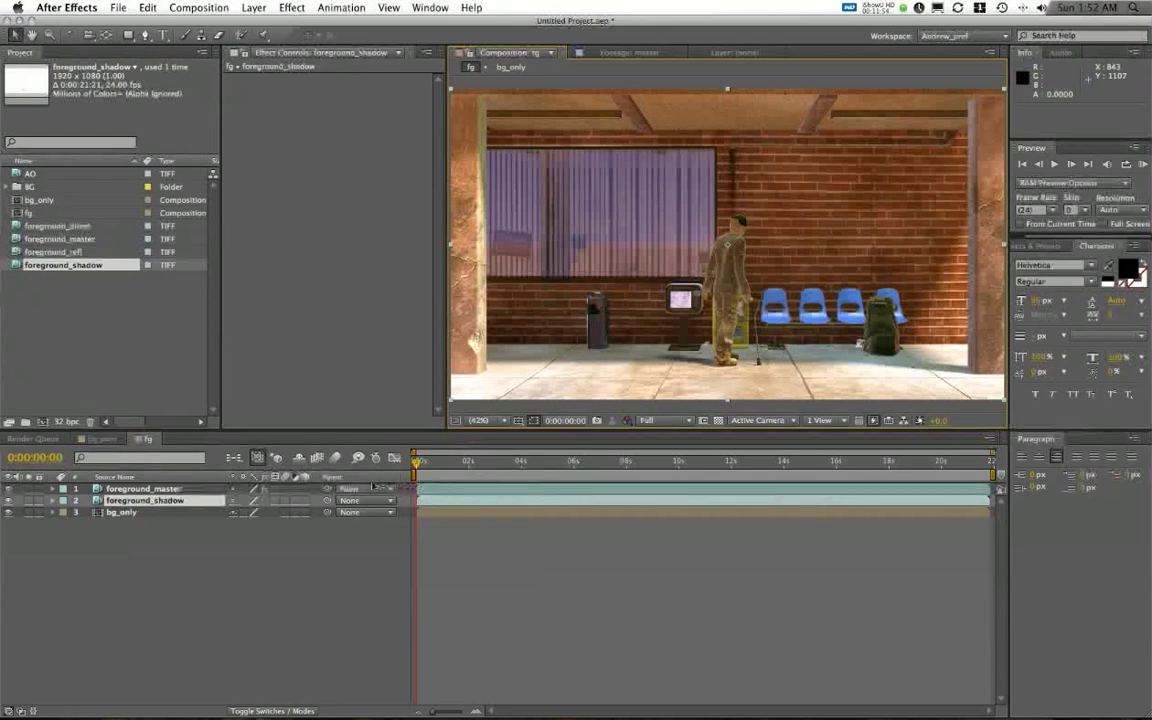
left_click(563, 468)
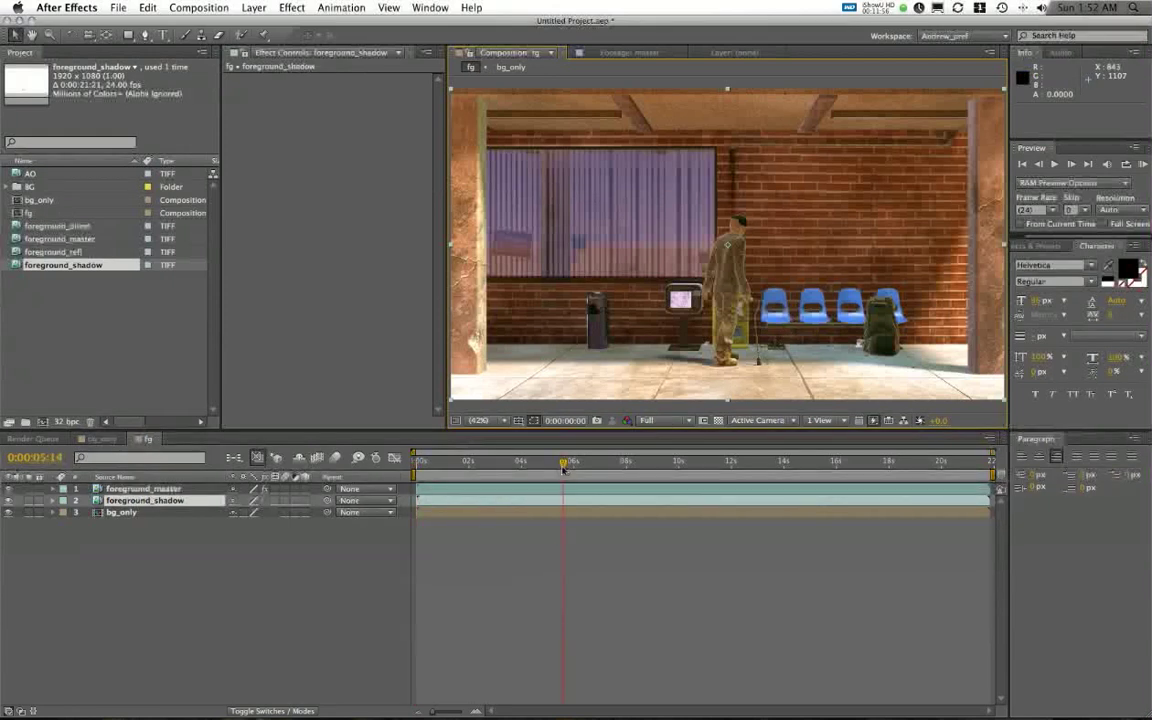
left_click(769, 464)
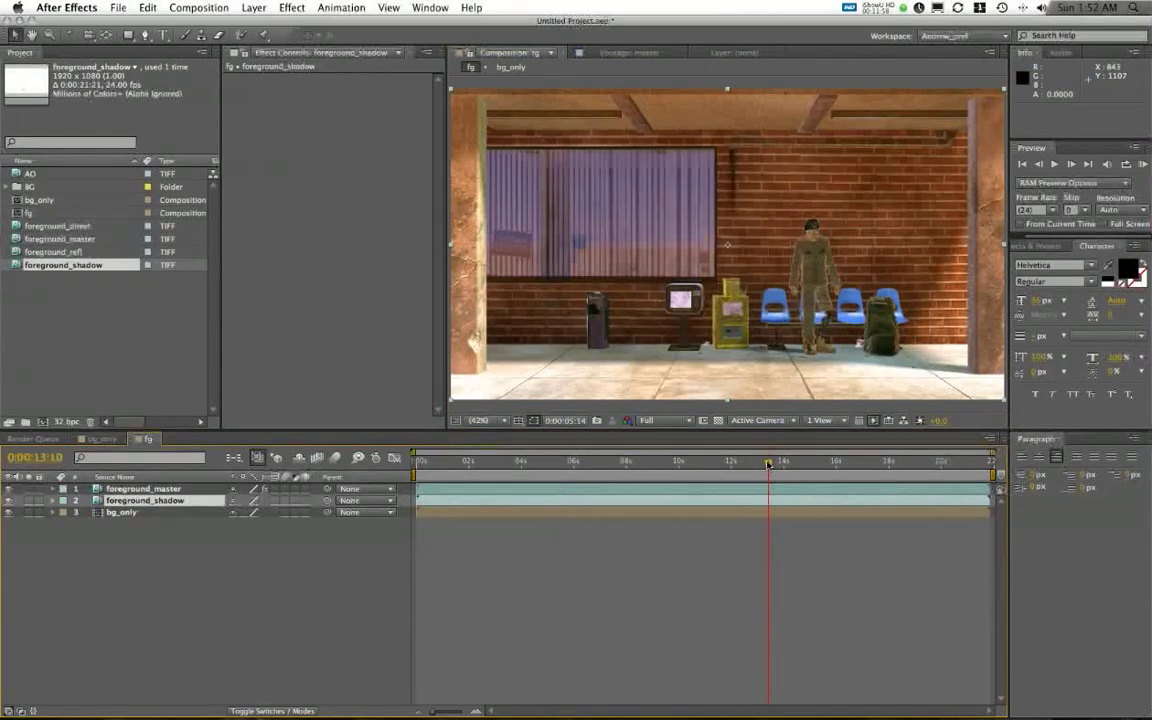
left_click(919, 464)
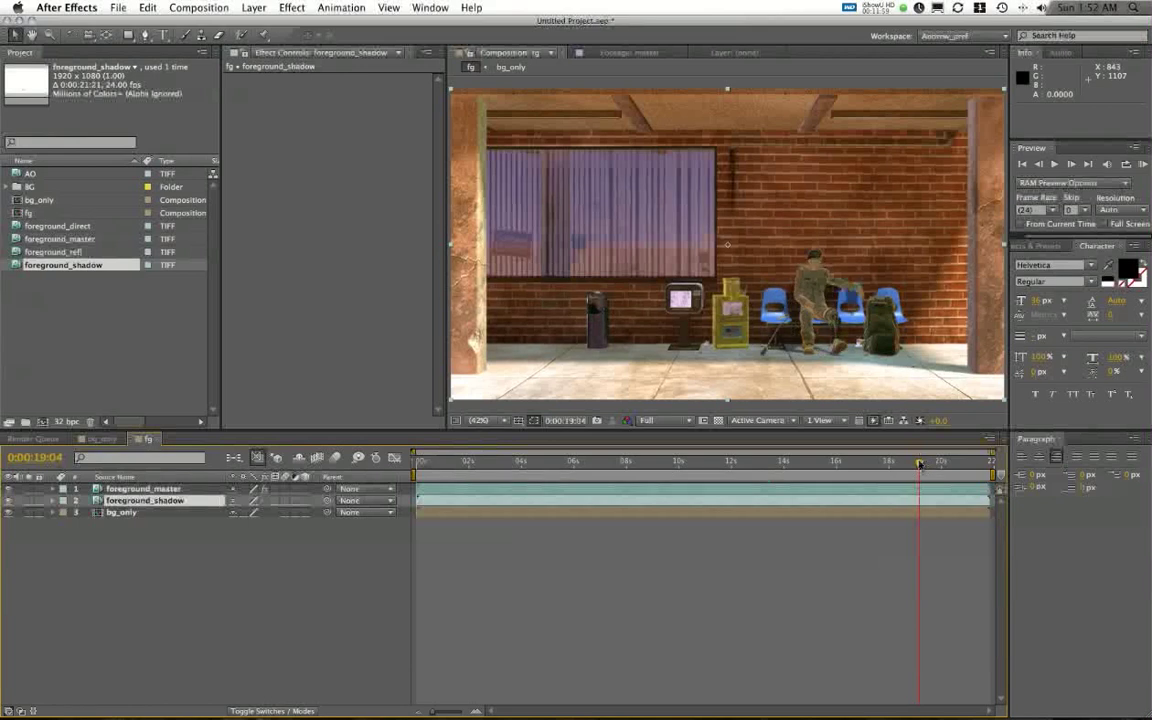
left_click(675, 462)
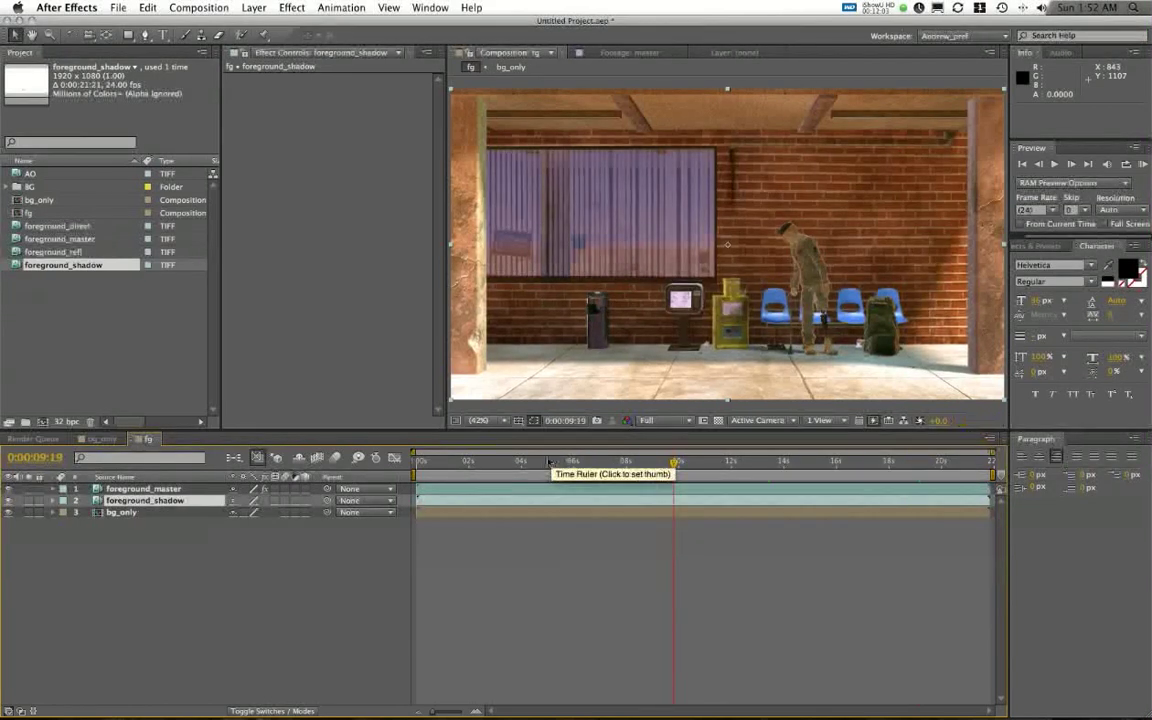
left_click(482, 462)
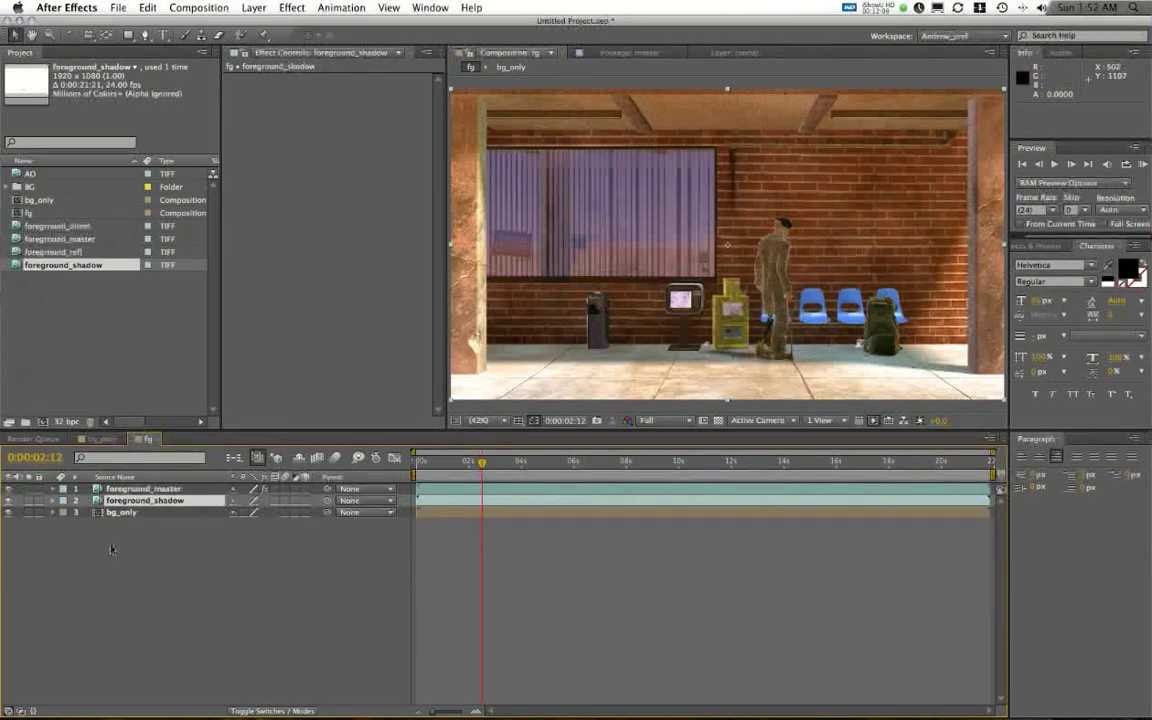
Lower foreground_shadow's Opacity to 53%, check the softened shadow along the timeline, and return to the first frame with the layer's properties collapsed.
left_click(51, 500)
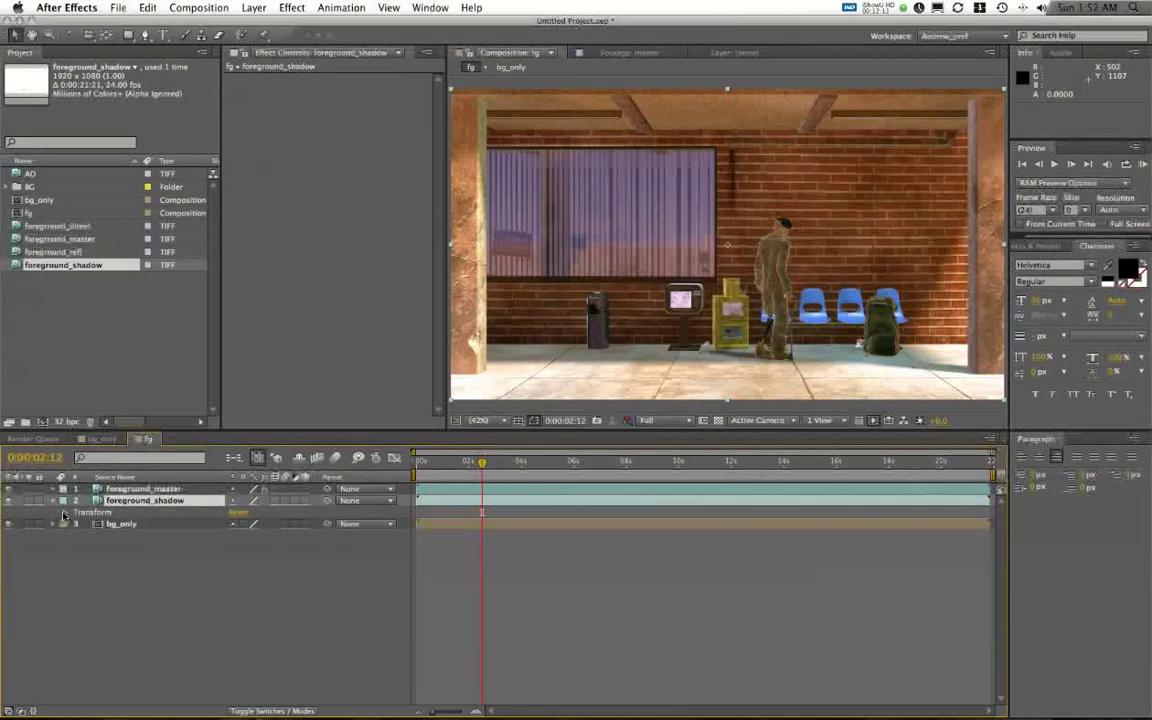
left_click(63, 513)
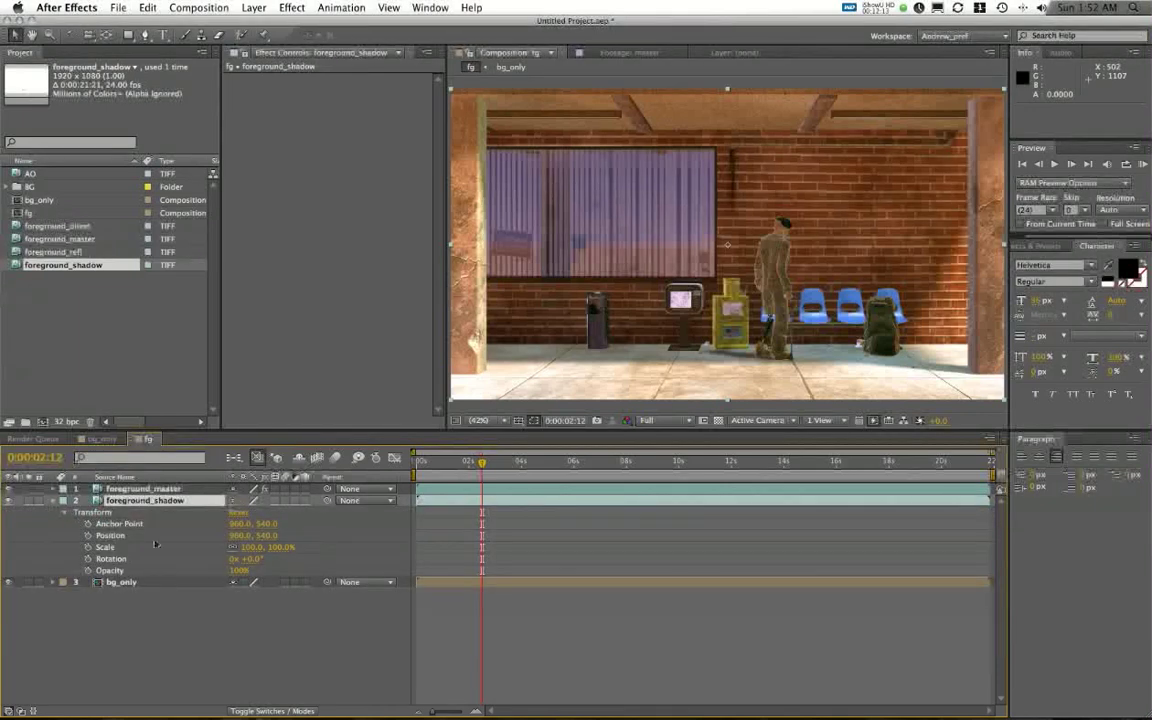
left_click(52, 501)
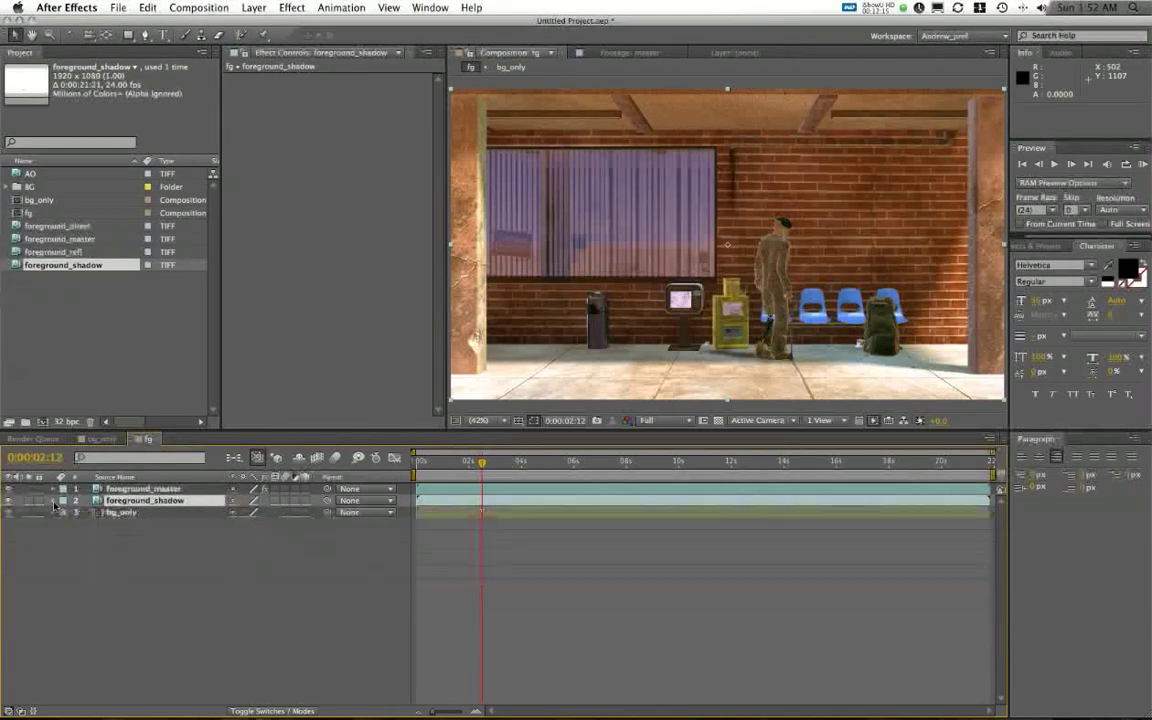
left_click(53, 501)
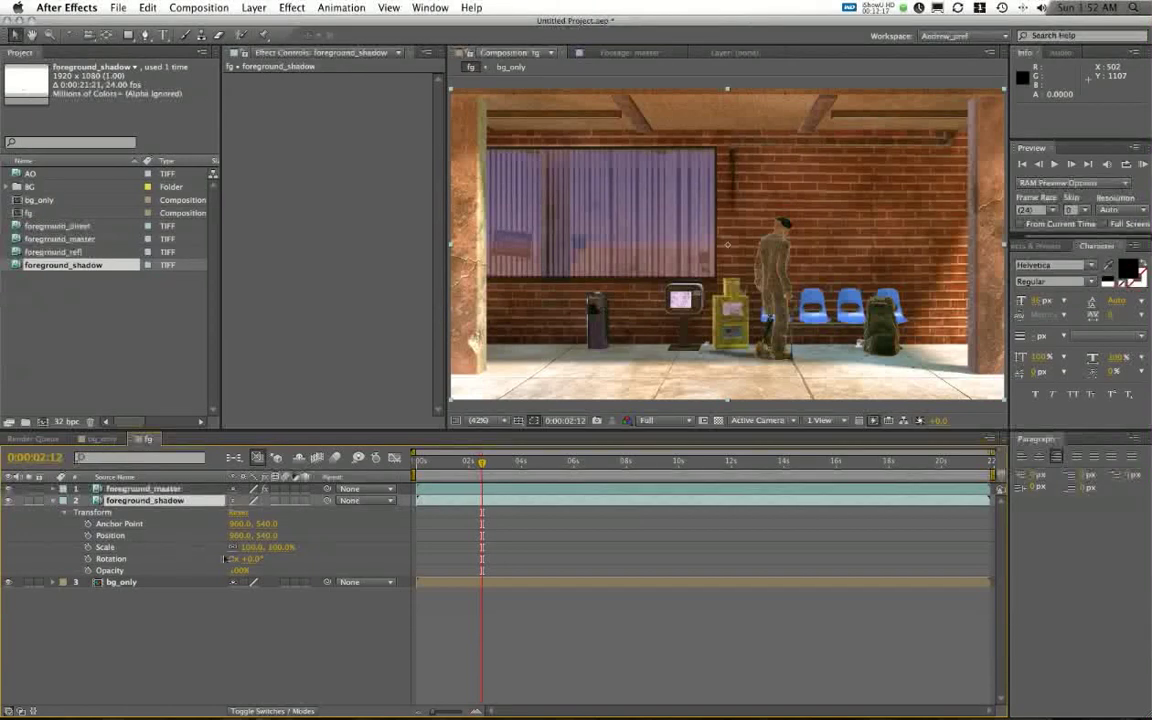
left_click_drag(237, 577, 208, 570)
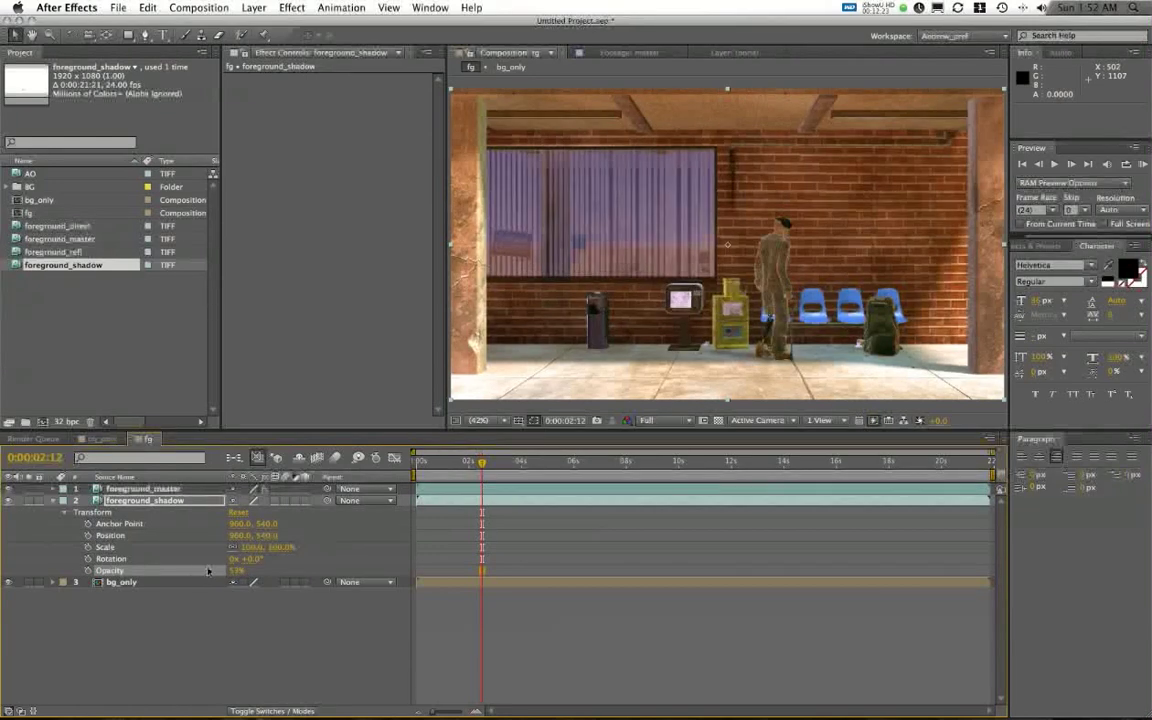
left_click(587, 472)
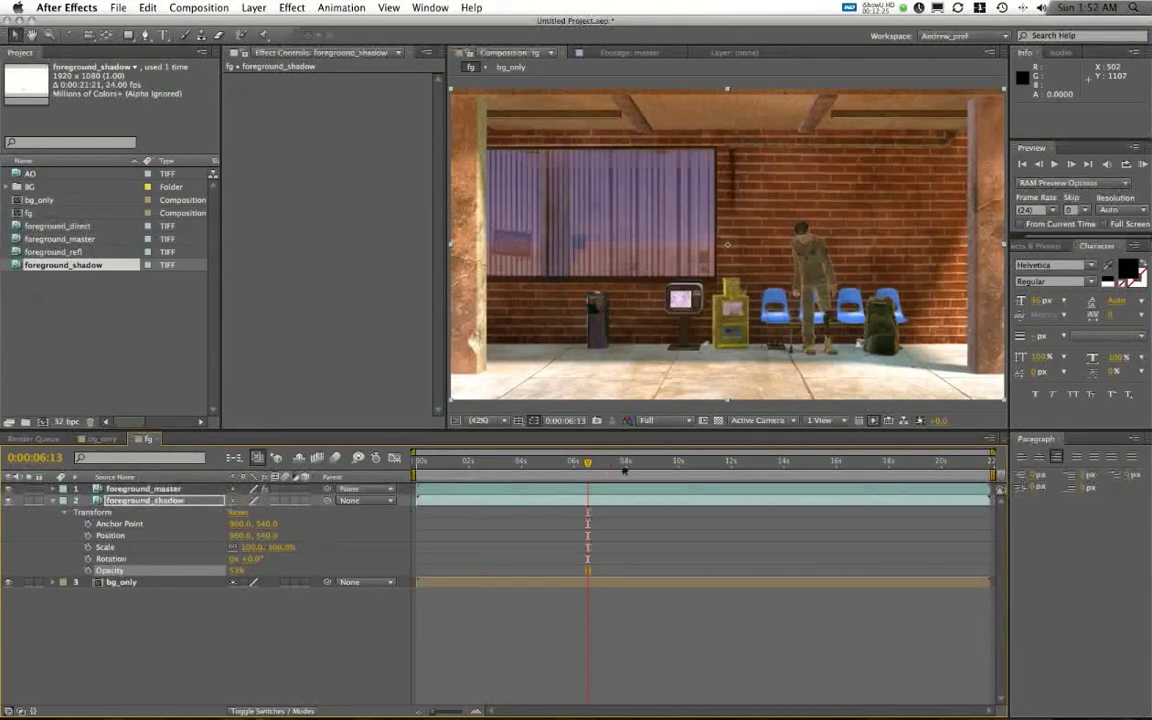
left_click(699, 466)
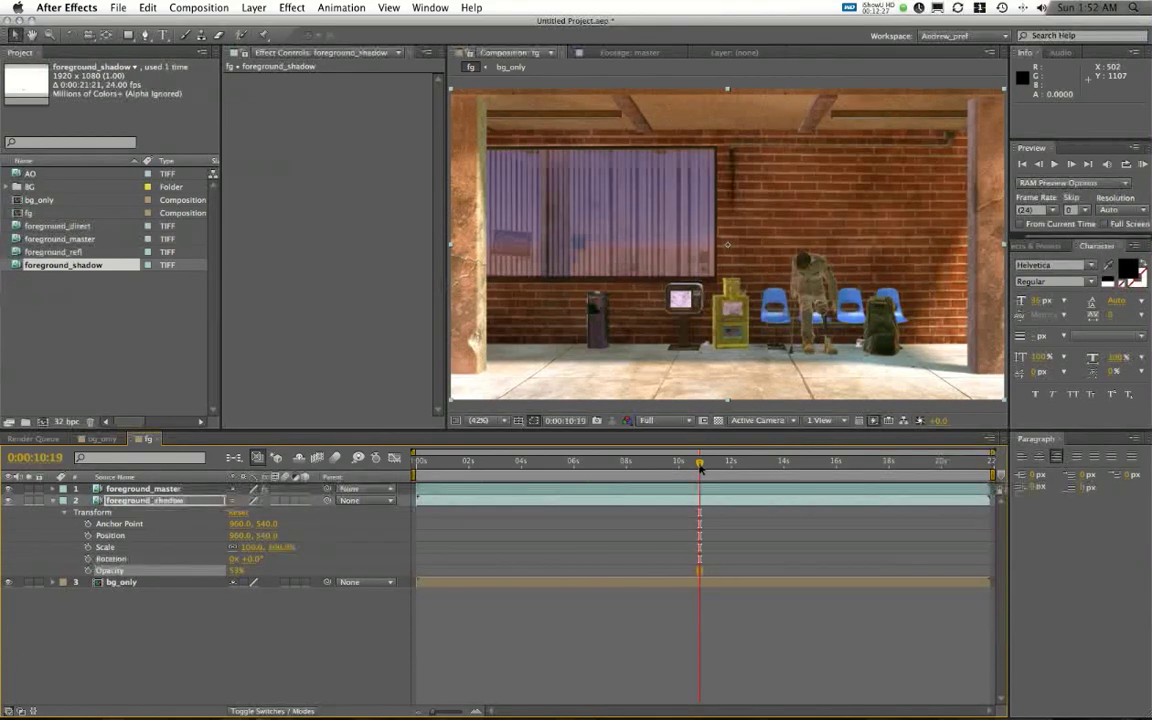
left_click(462, 463)
left_click(413, 467)
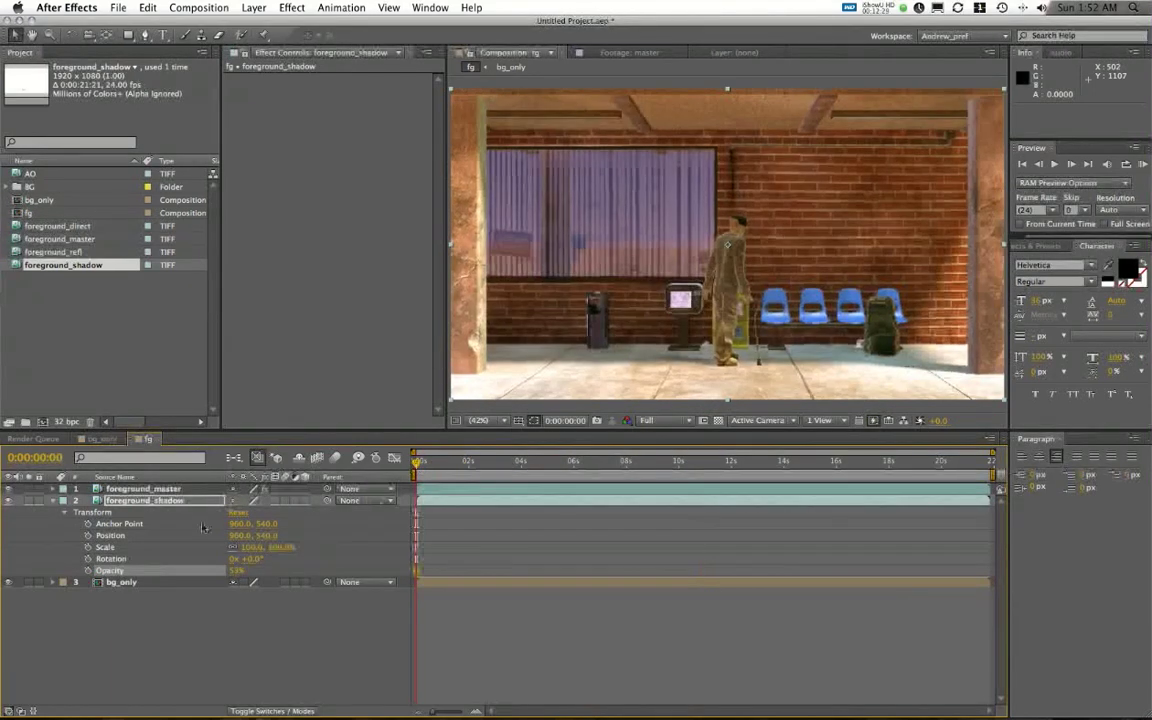
left_click(53, 500)
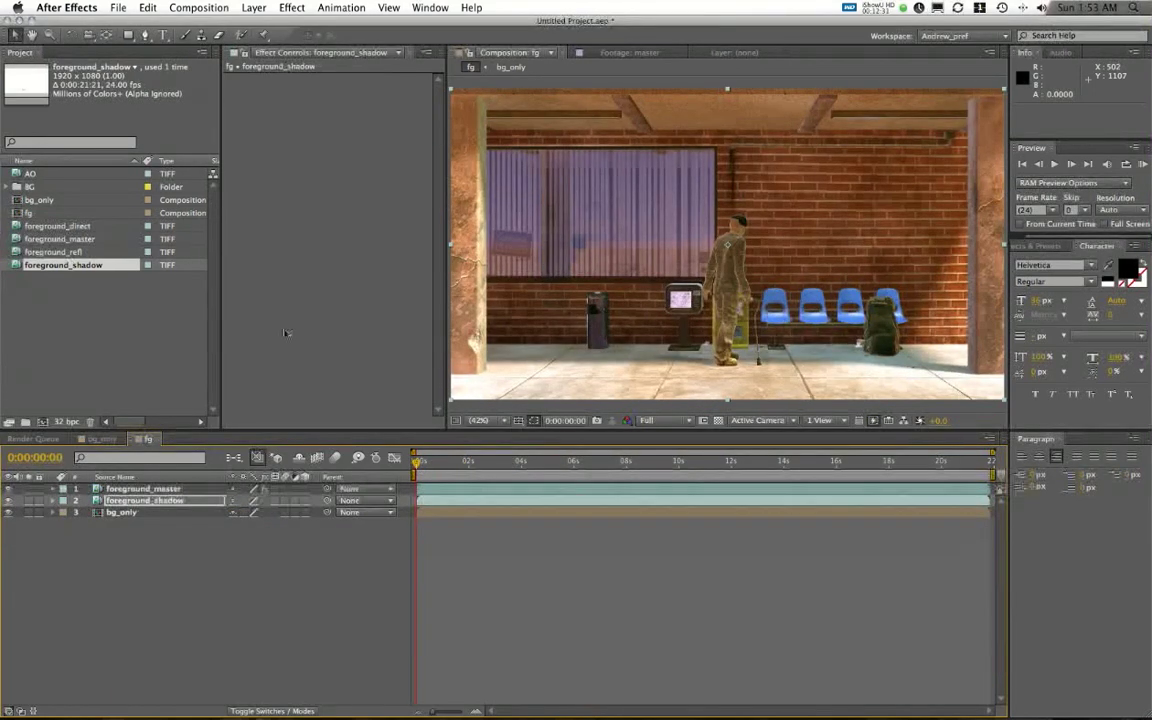
Add foreground_refl between foreground_master and foreground_shadow, hide foreground_master, and switch the reflection layer off and on to inspect it.
left_click(54, 255)
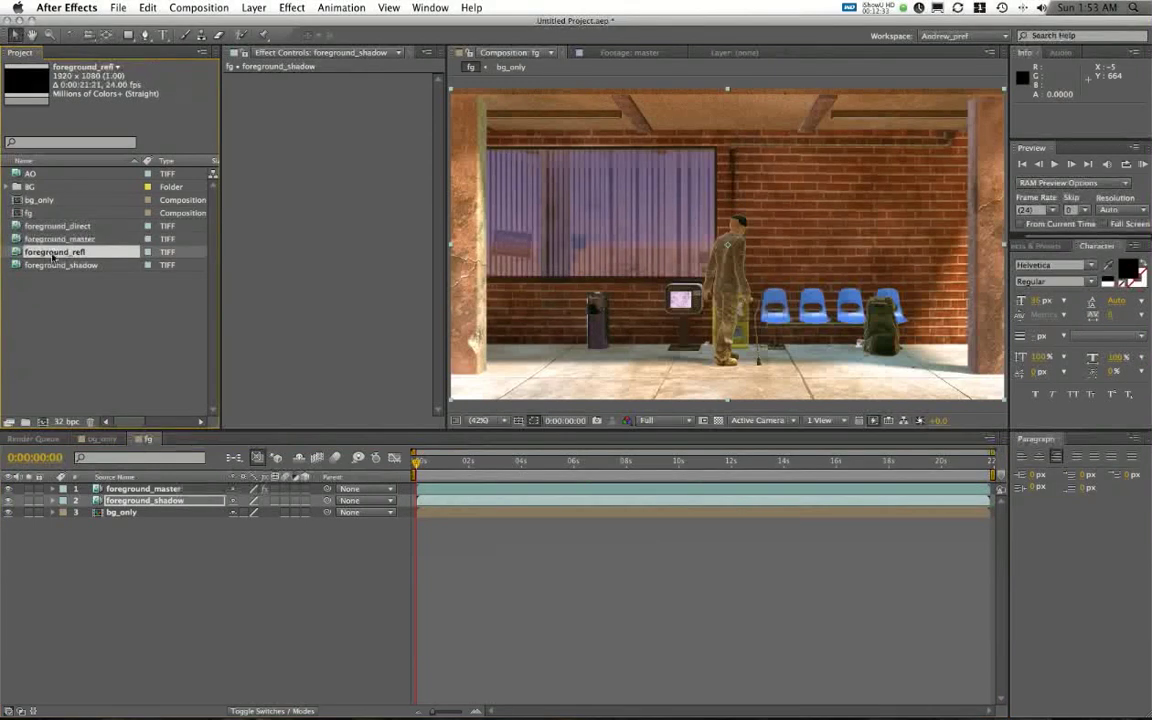
left_click_drag(54, 255, 129, 497)
left_click(9, 489)
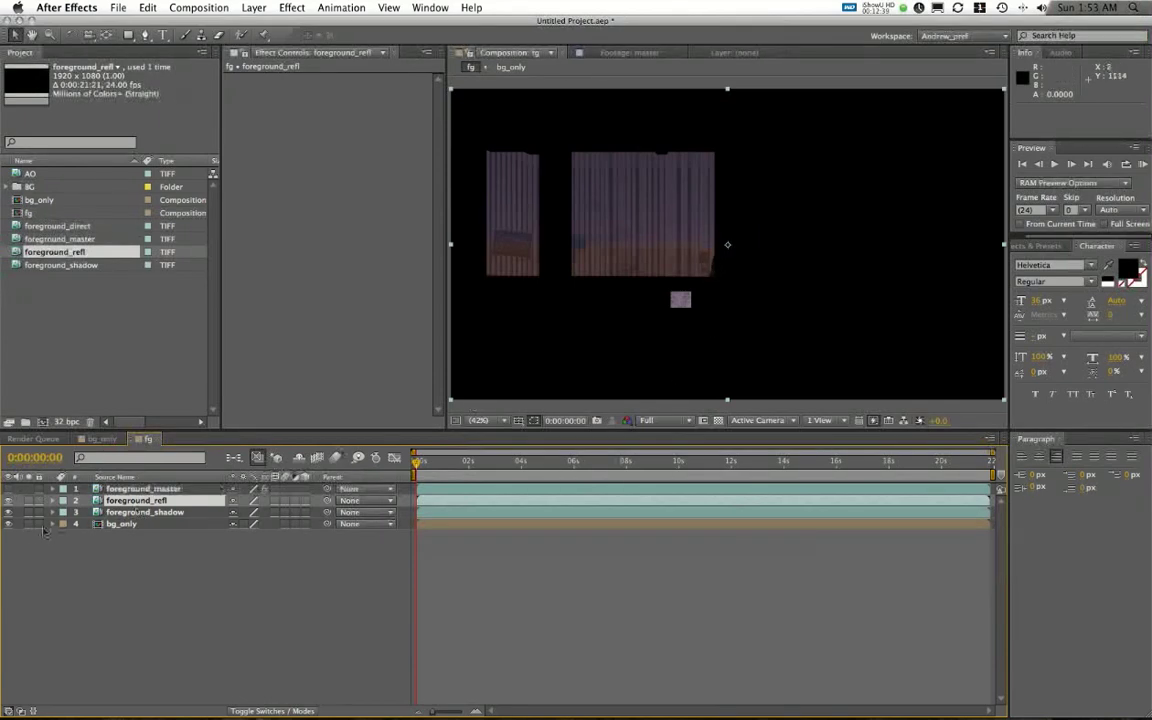
left_click(9, 501)
left_click(9, 501)
left_click(9, 501)
left_click(9, 501)
Set foreground_refl's blending mode to Add.
right_click(771, 211)
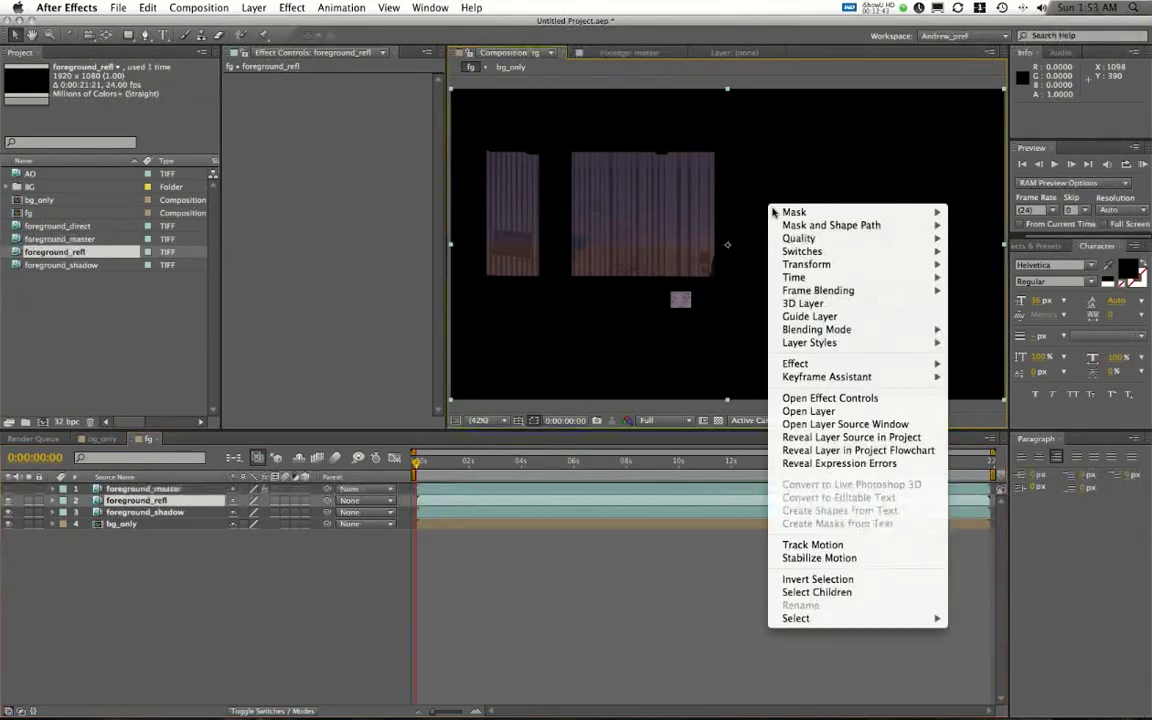
mouse_move(829, 331)
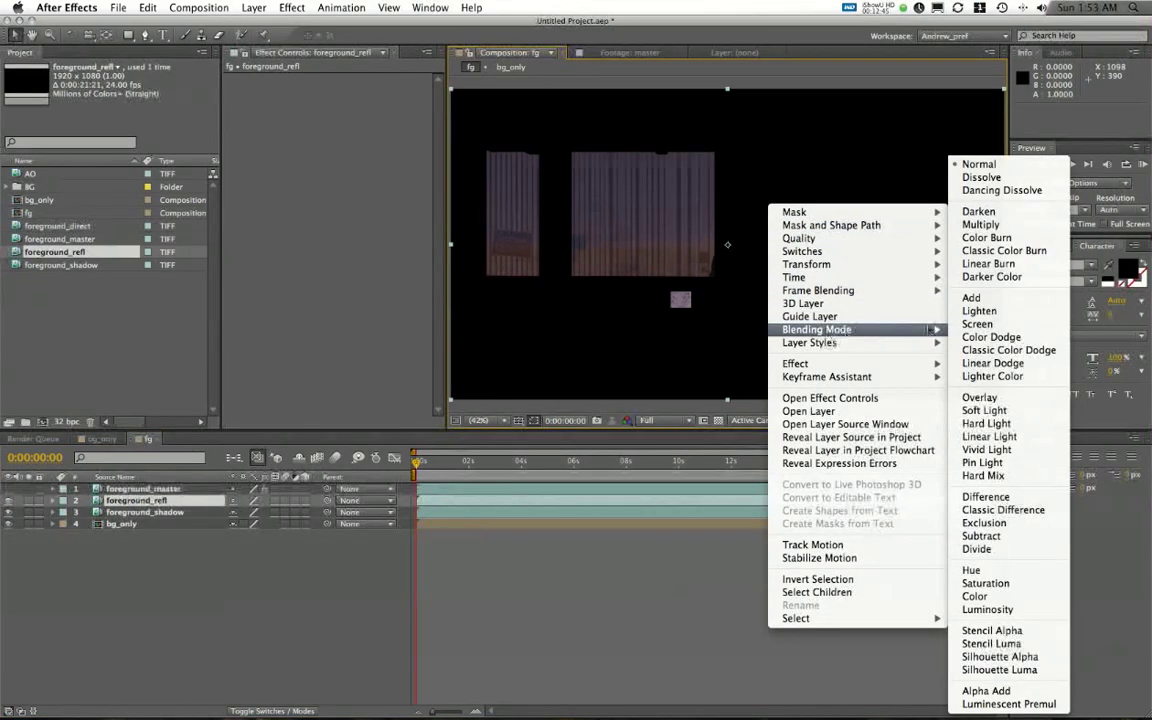
left_click(971, 298)
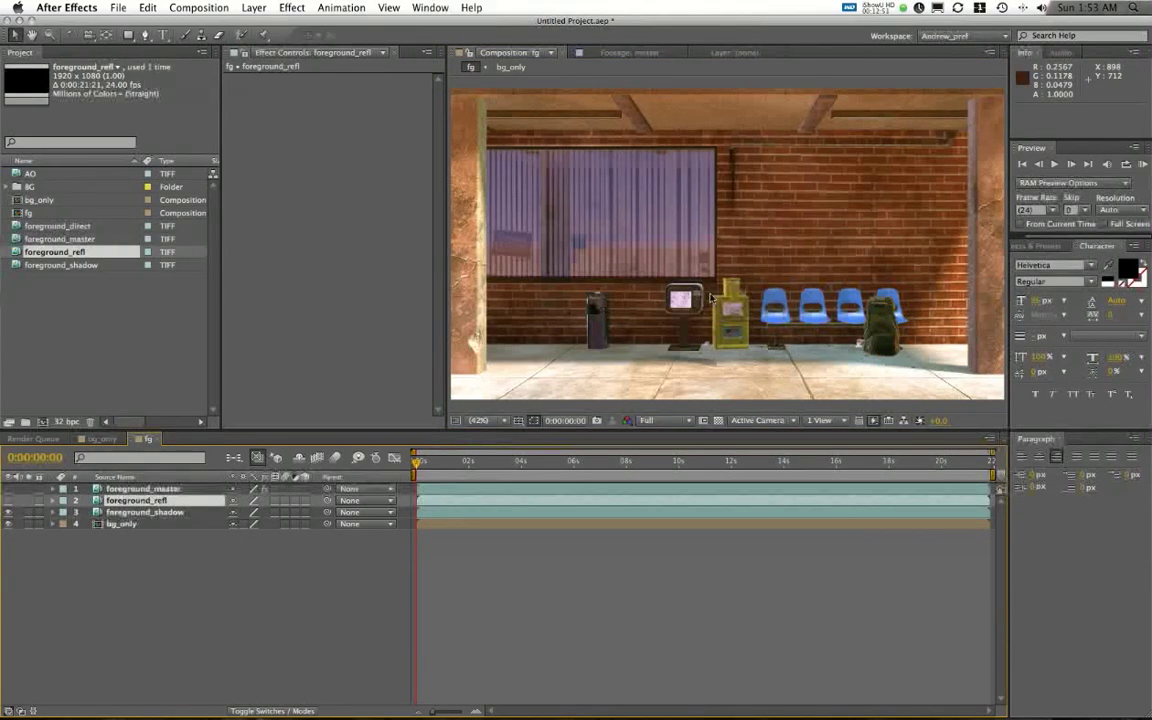
Compare the window's lower corner up close with foreground_refl off and on, leave it on, and show foreground_master again.
scroll(712, 298, "up", 5)
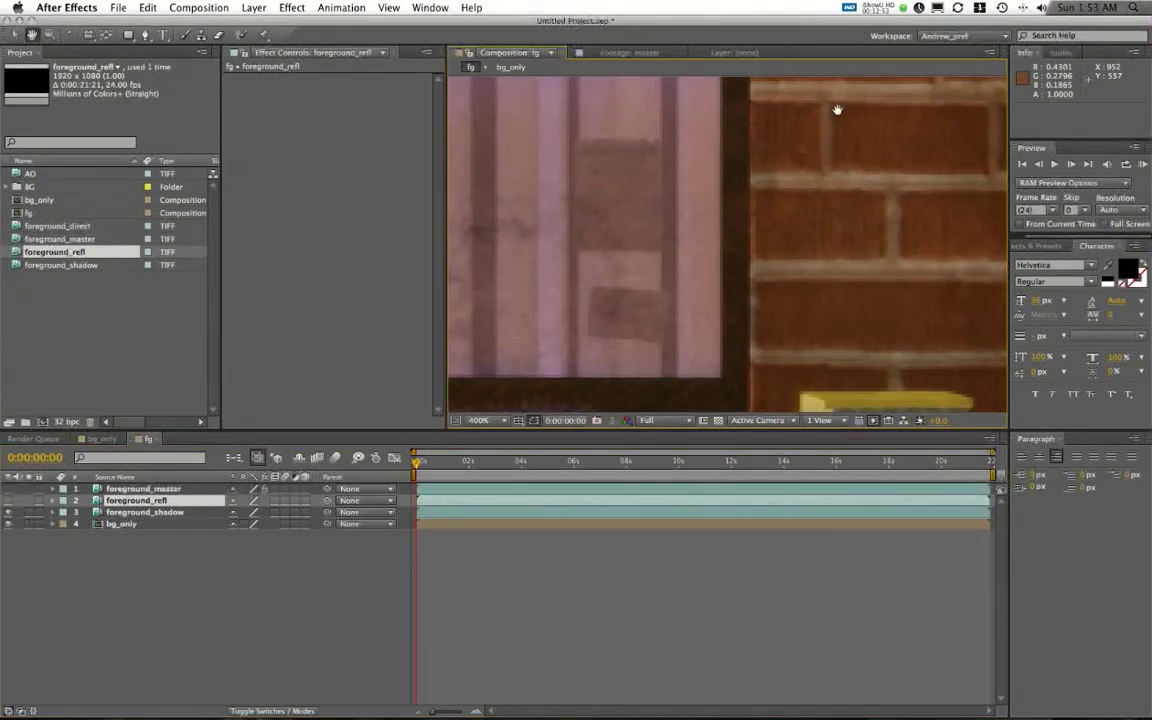
left_click(8, 502)
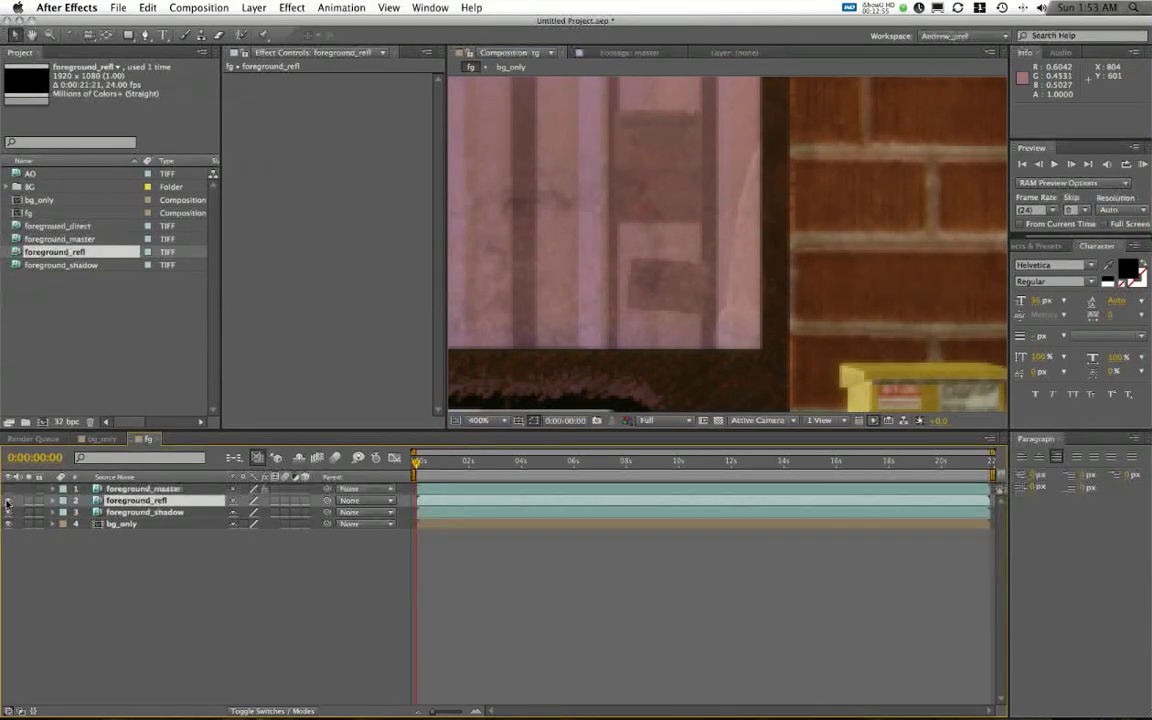
left_click(8, 502)
left_click(8, 500)
scroll(771, 225, "down", 3)
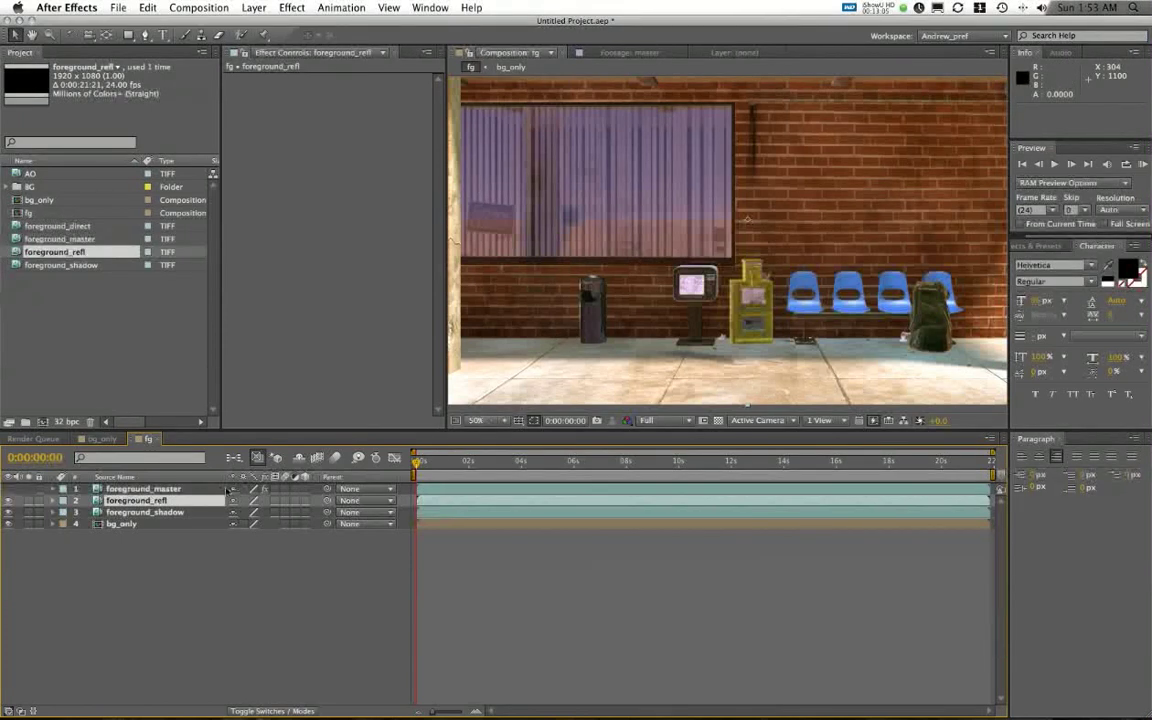
left_click(8, 489)
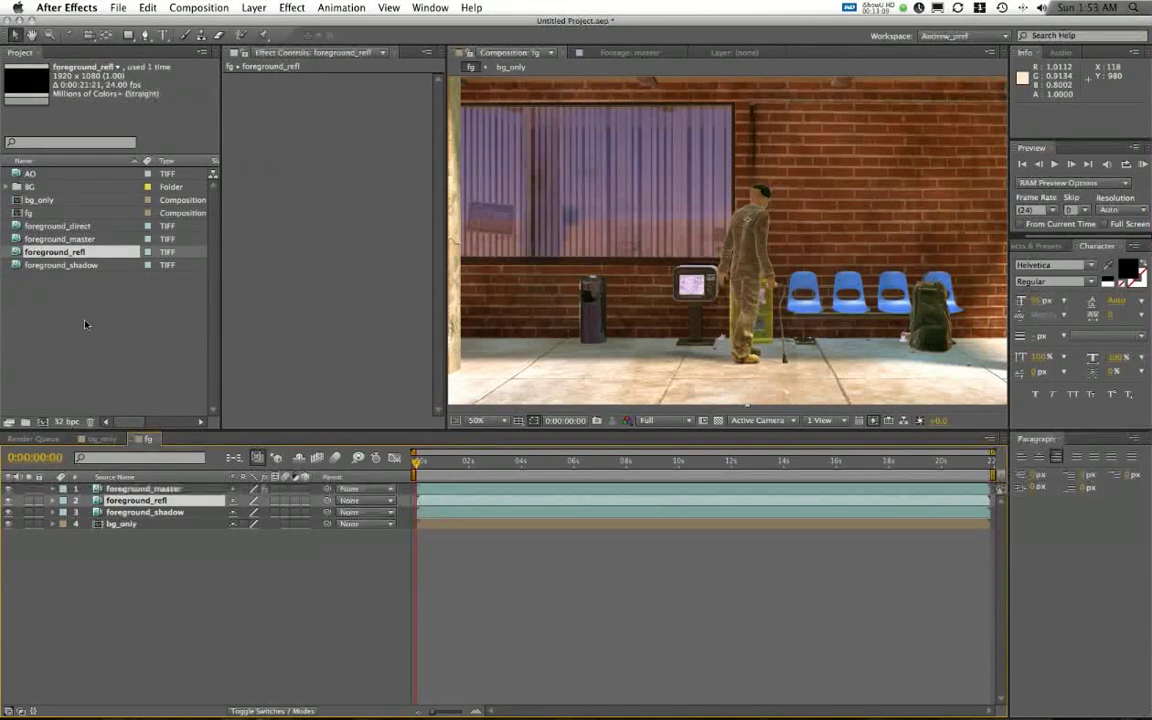
Add foreground_direct to fg as the topmost layer, above foreground_master.
left_click(60, 228)
left_click_drag(57, 228, 124, 489)
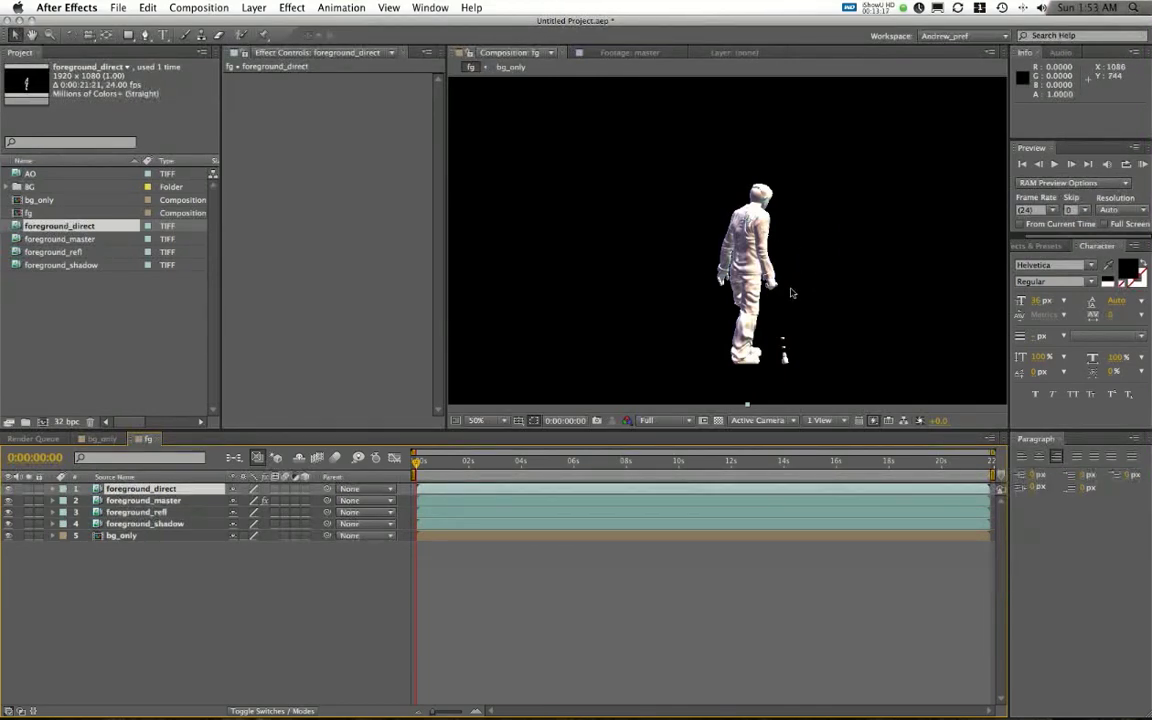
key("comma")
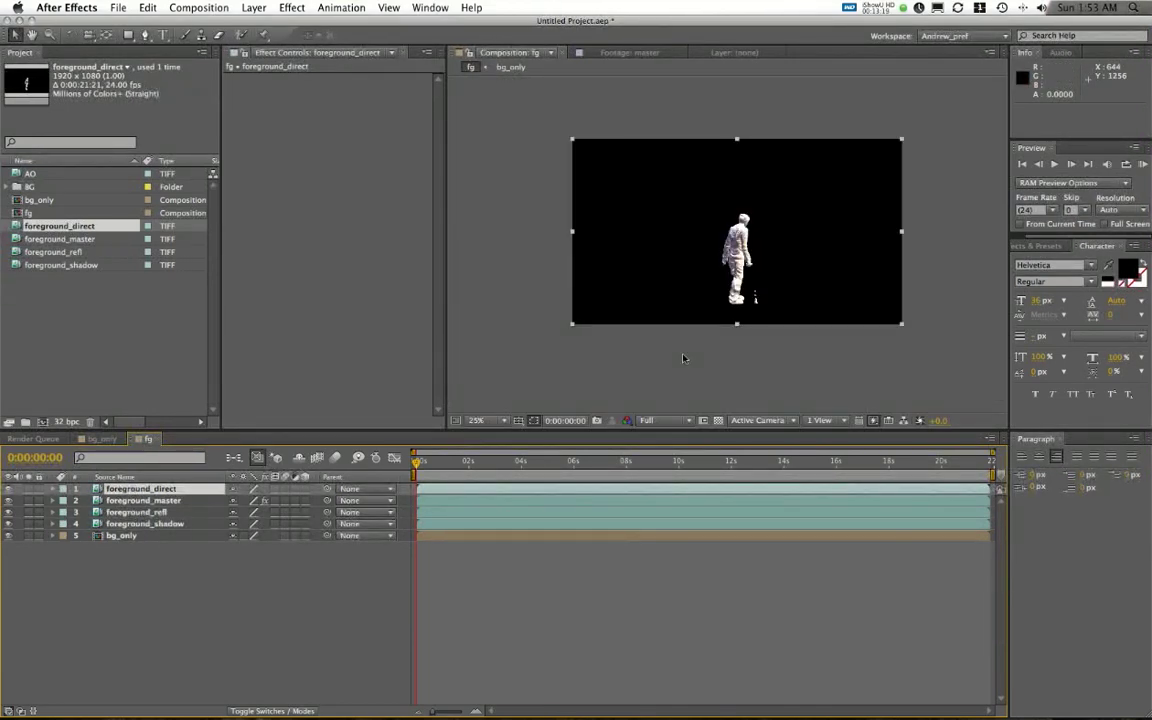
left_click(478, 420)
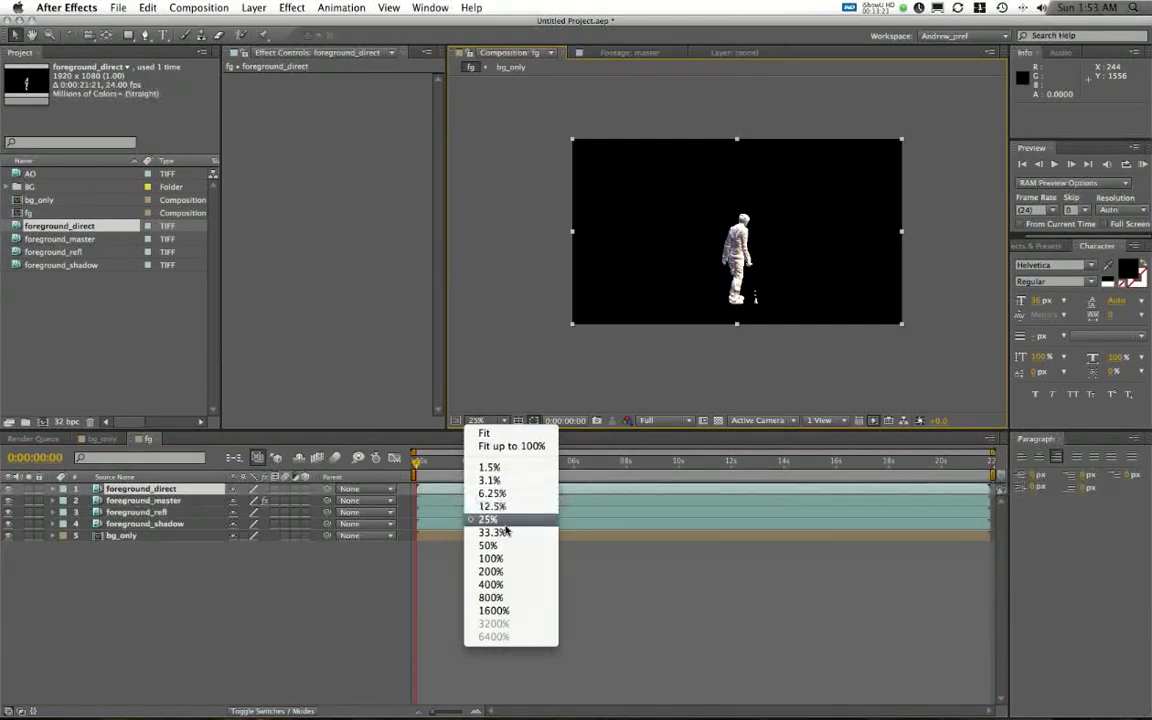
left_click(490, 446)
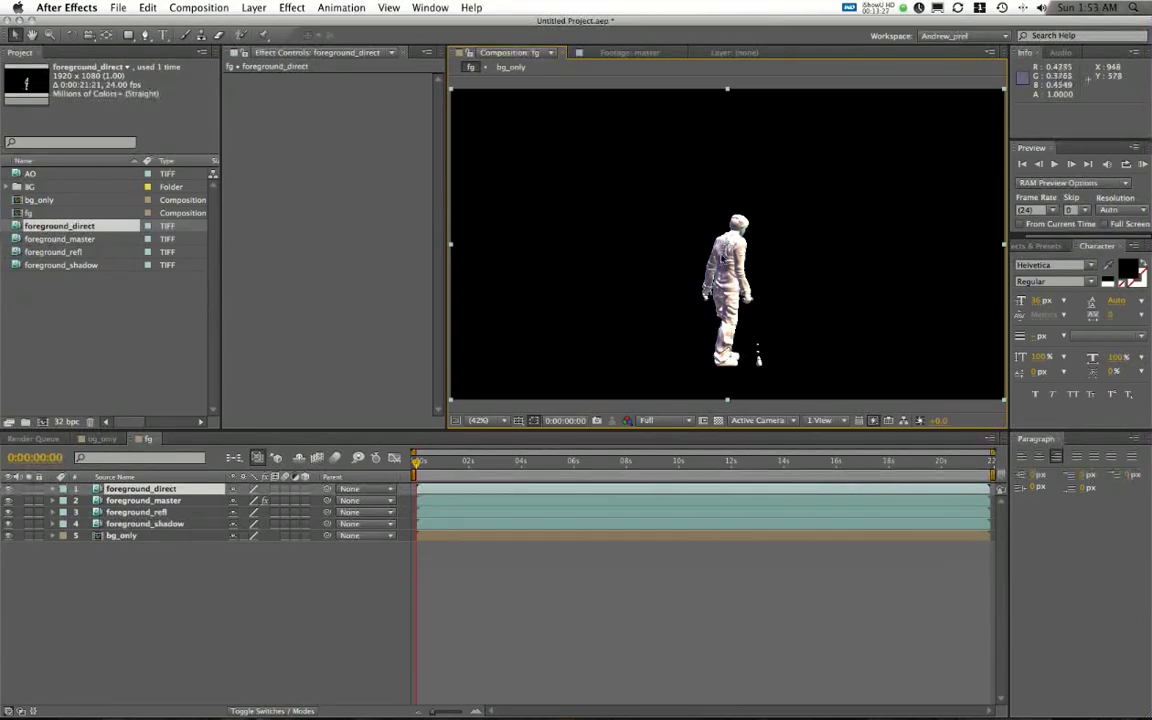
Try the Add blending mode on foreground_direct.
right_click(637, 242)
mouse_move(697, 384)
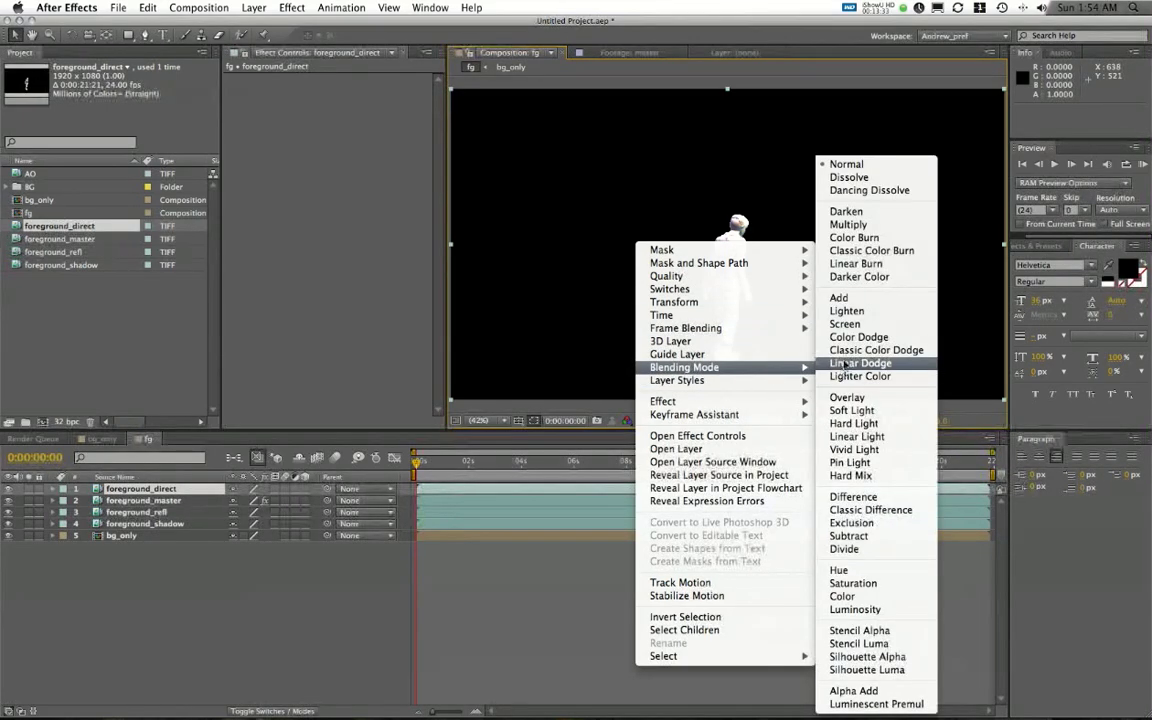
left_click(790, 291)
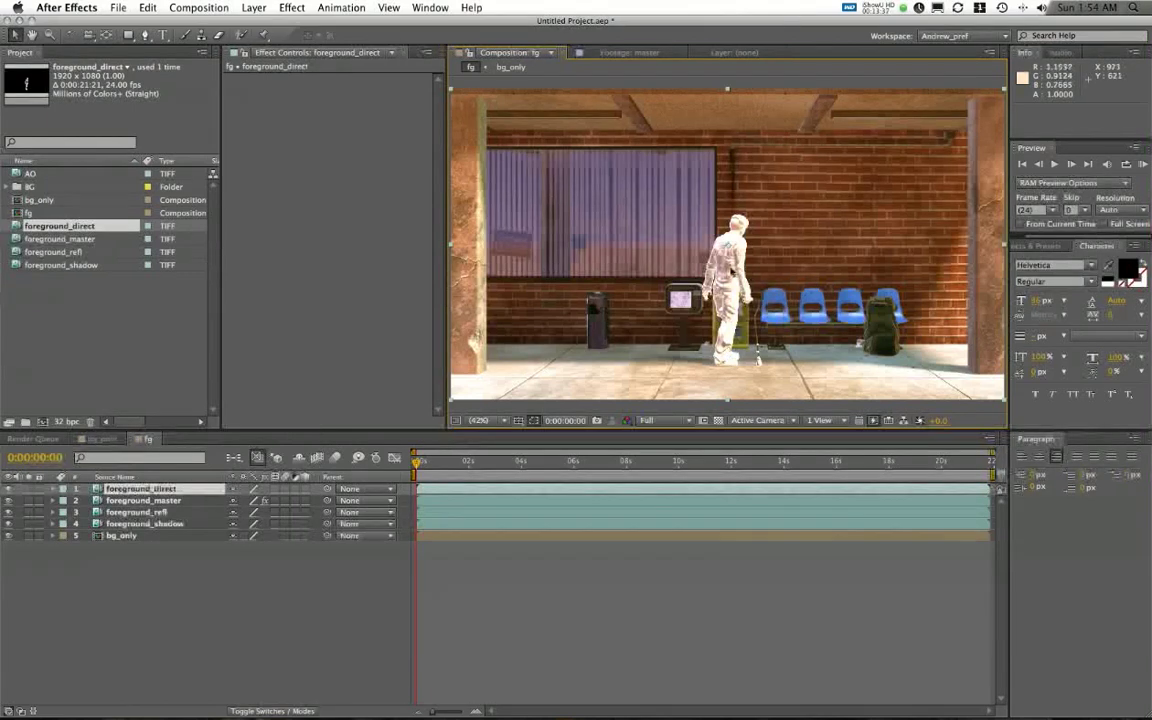
Set foreground_direct's blending mode to Multiply.
right_click(674, 245)
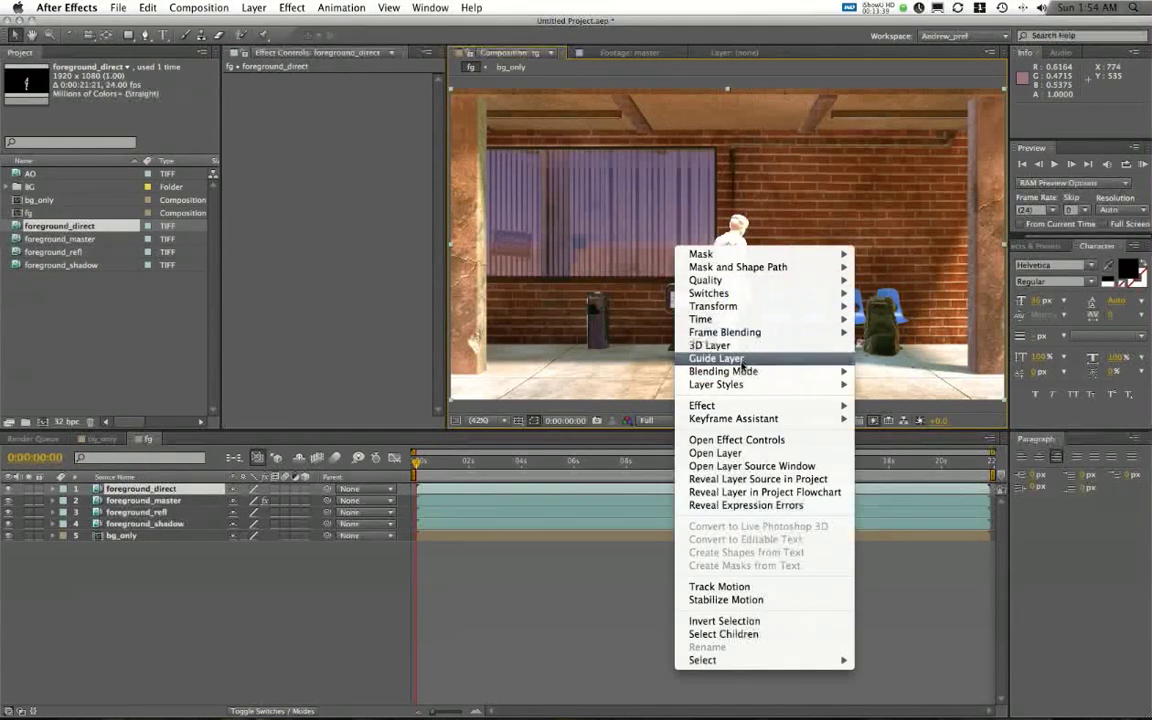
mouse_move(730, 371)
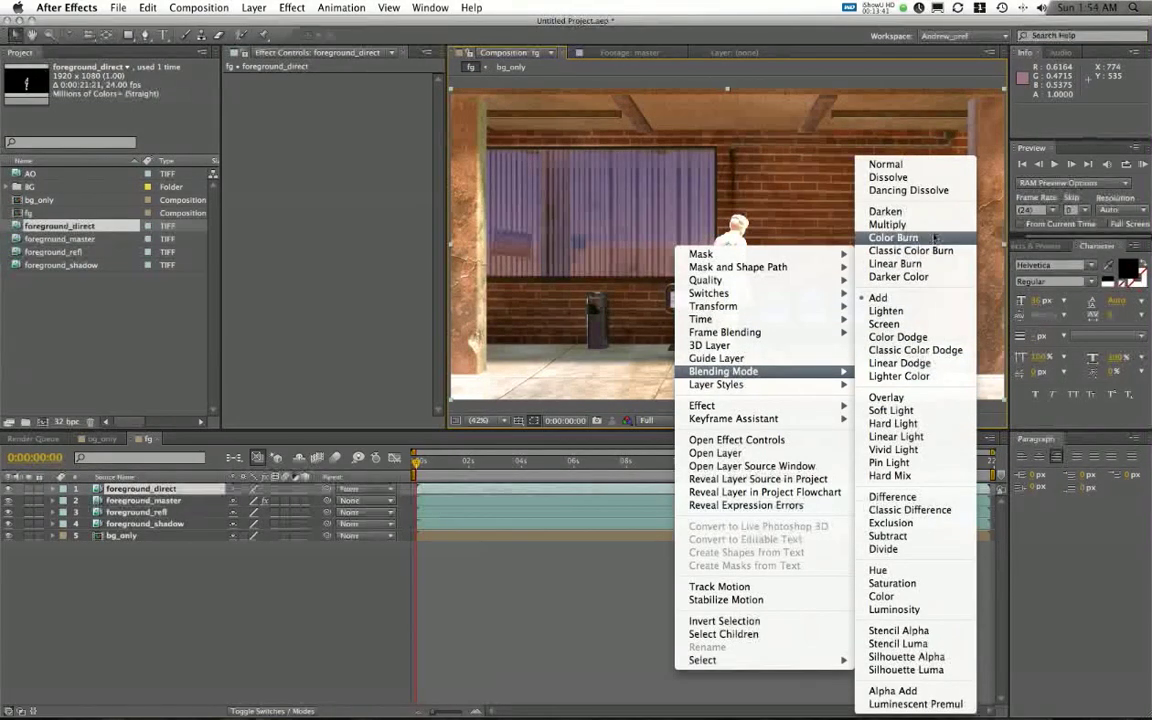
left_click(888, 224)
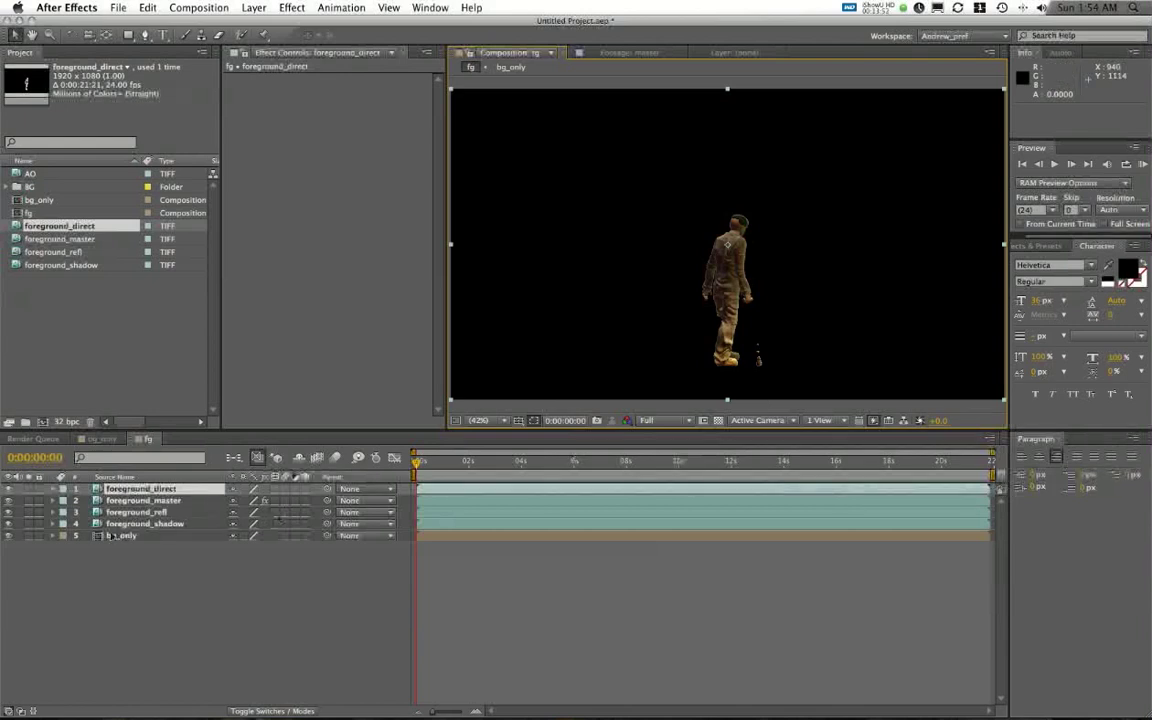
Inspect the composite with foreground_direct hidden, switch foreground_master off and on, and show foreground_direct again.
left_click(9, 489)
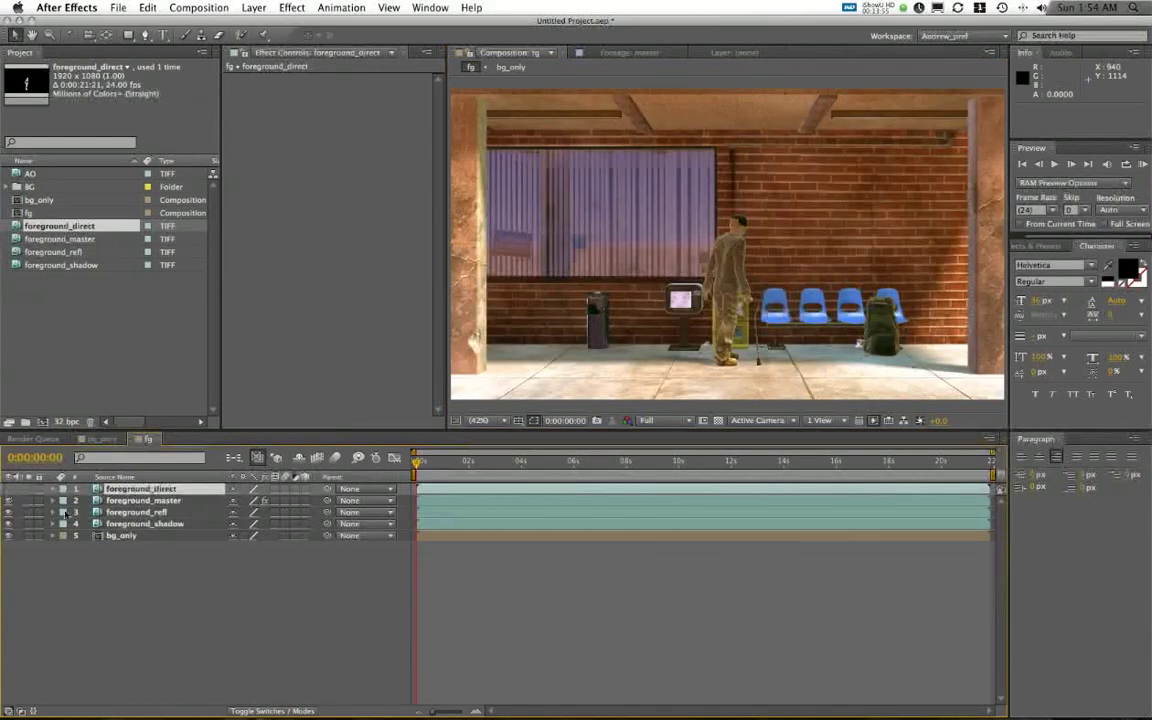
key("super+Down")
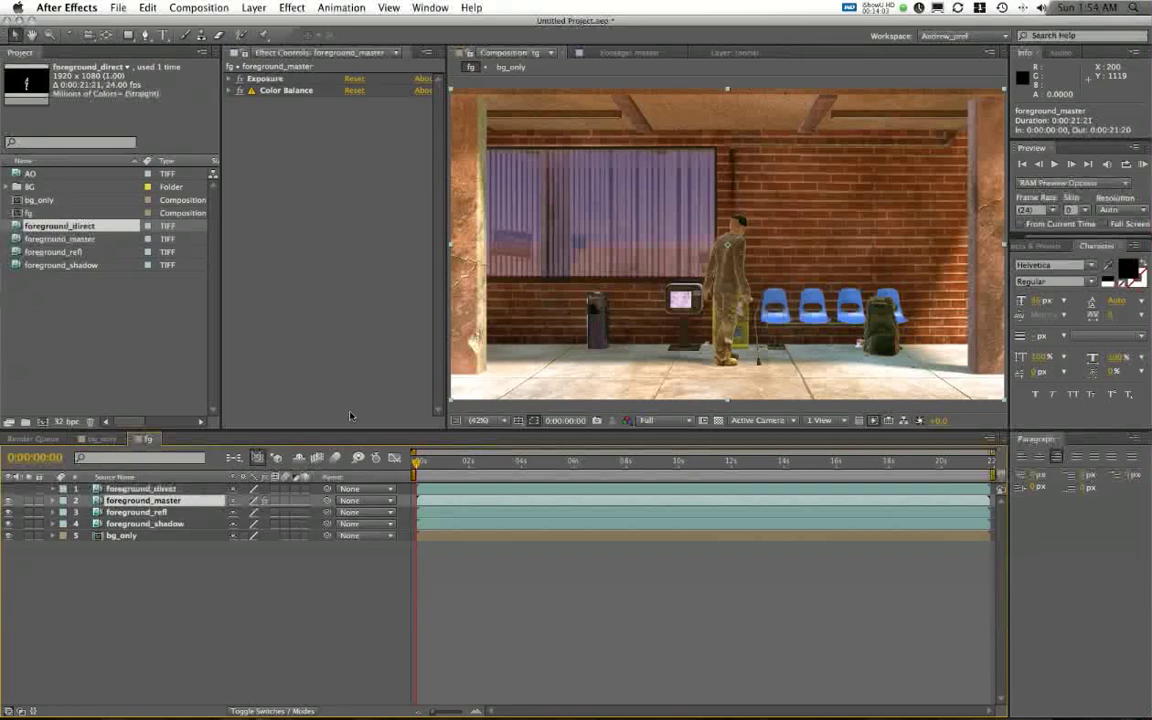
left_click(8, 502)
left_click(8, 502)
left_click(137, 487)
left_click(29, 488)
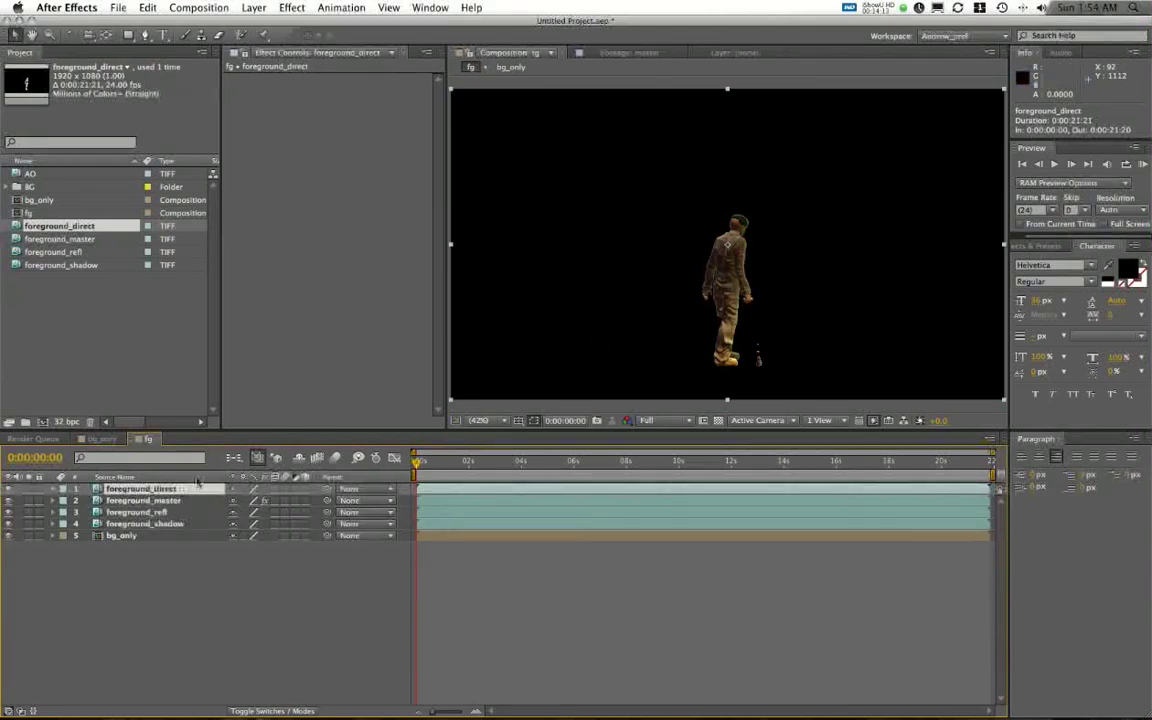
Apply the Set Matte effect to foreground_direct and take its matte from the foreground_master layer.
left_click(293, 8)
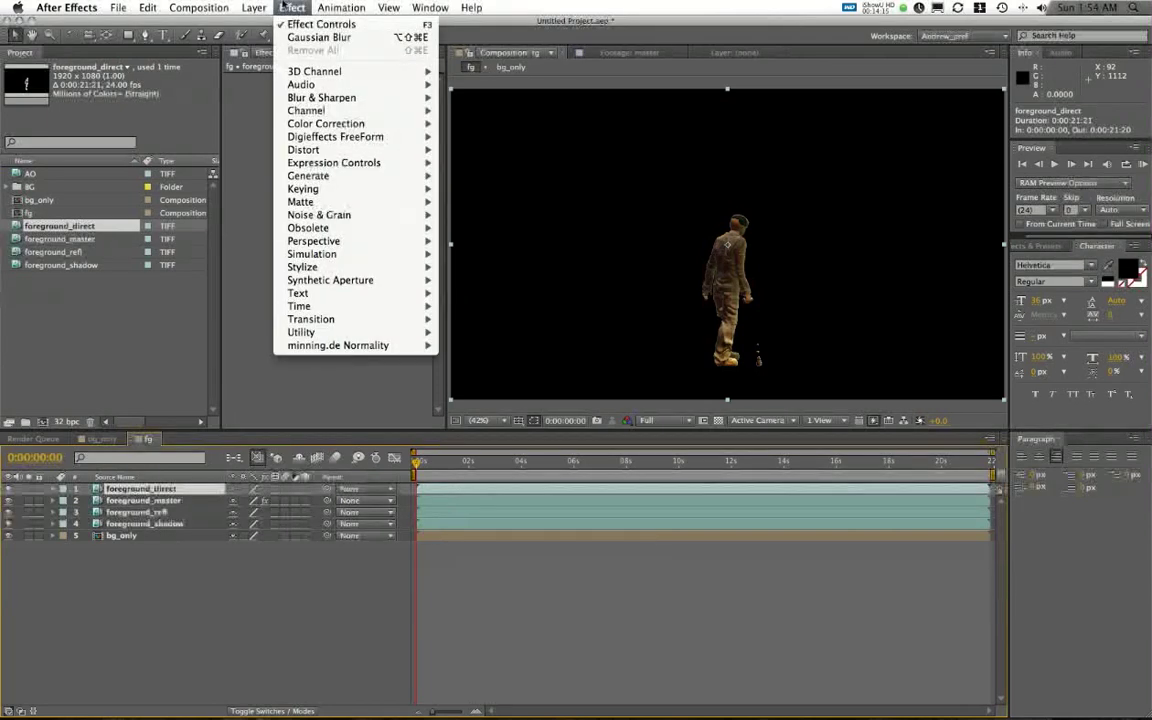
mouse_move(316, 111)
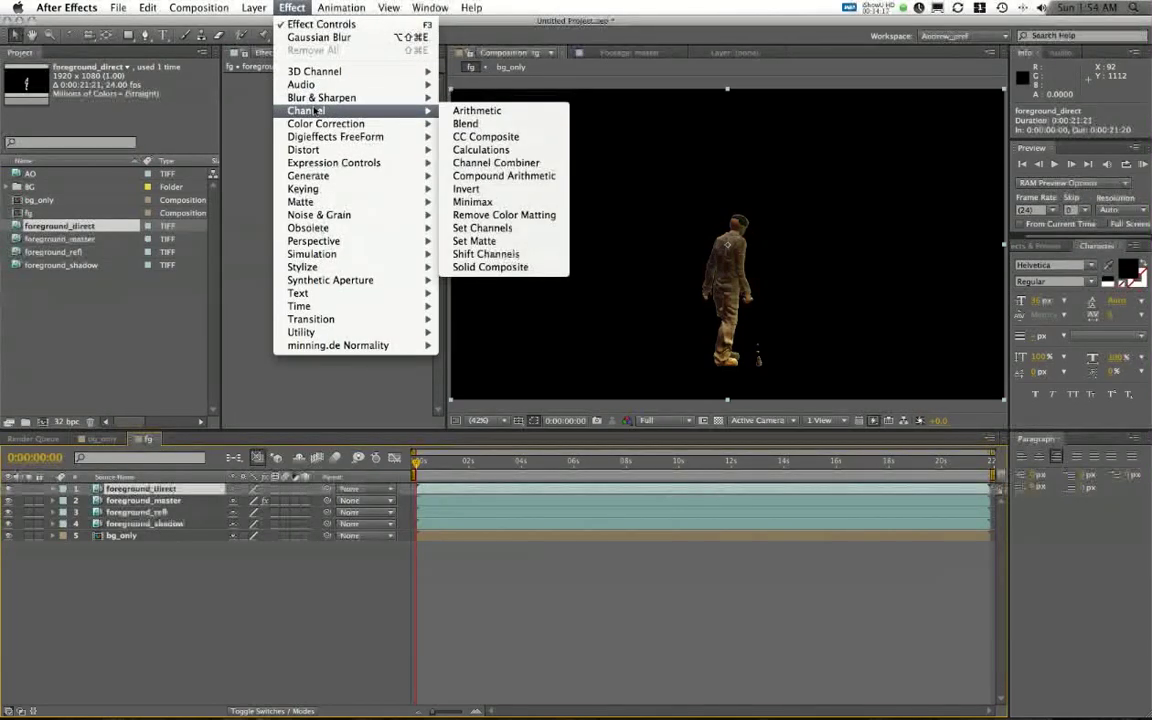
left_click(476, 242)
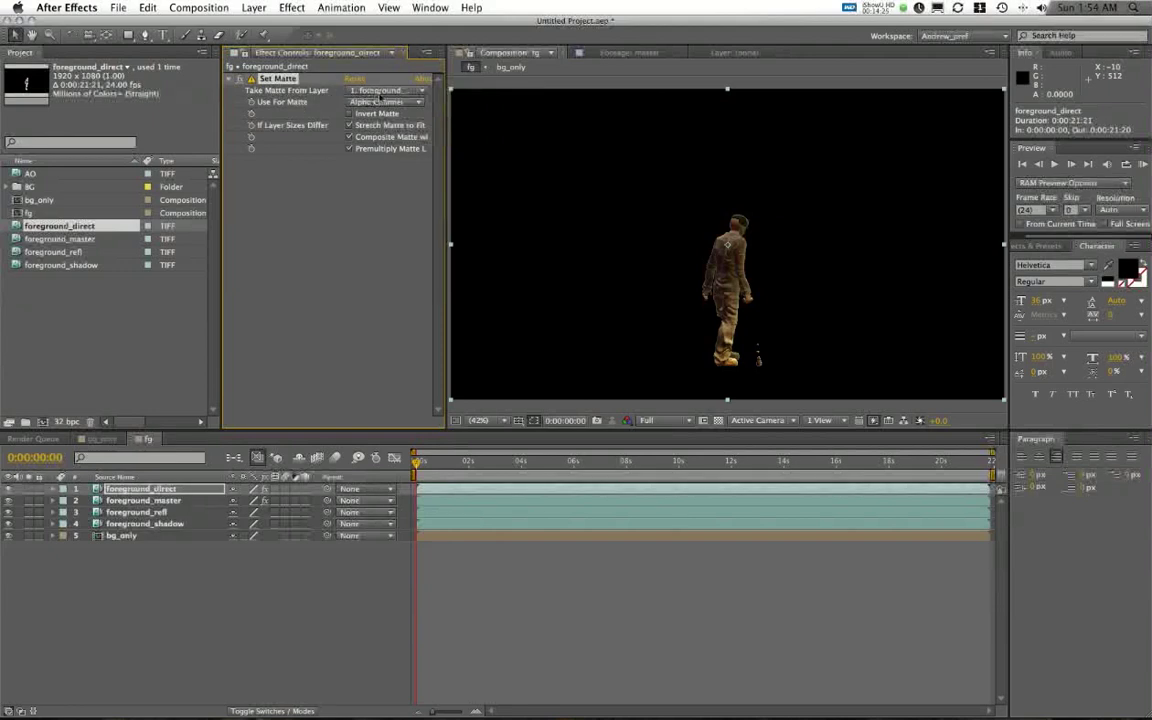
left_click(386, 91)
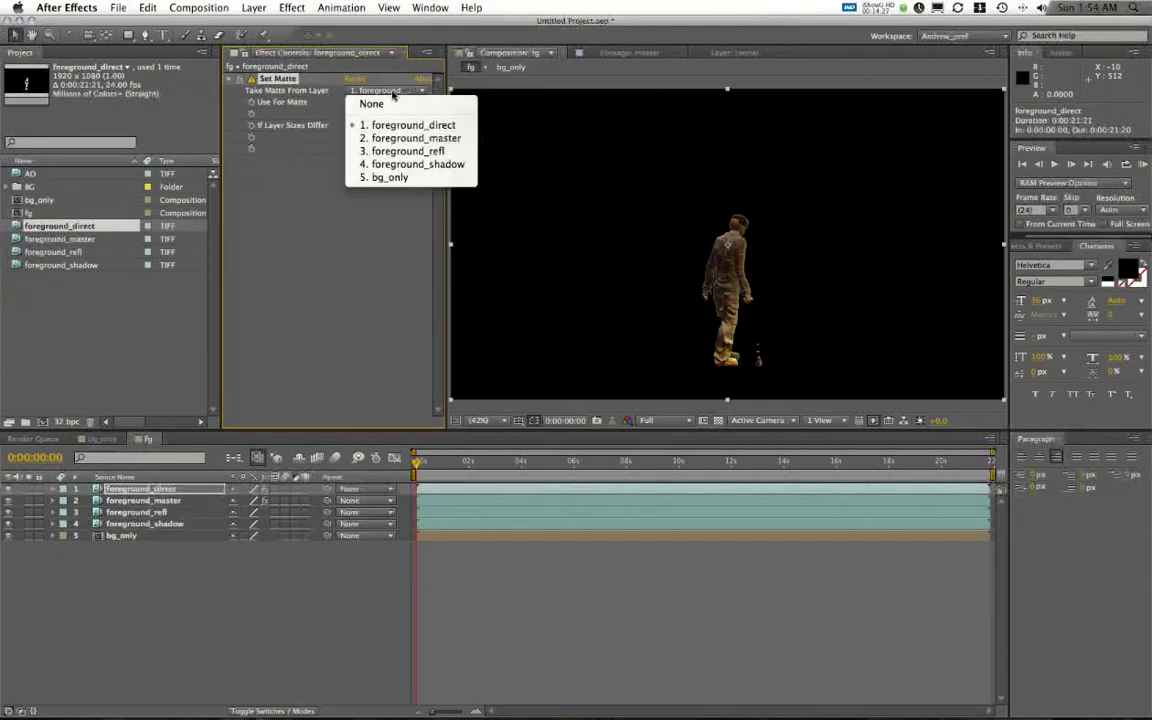
left_click(380, 125)
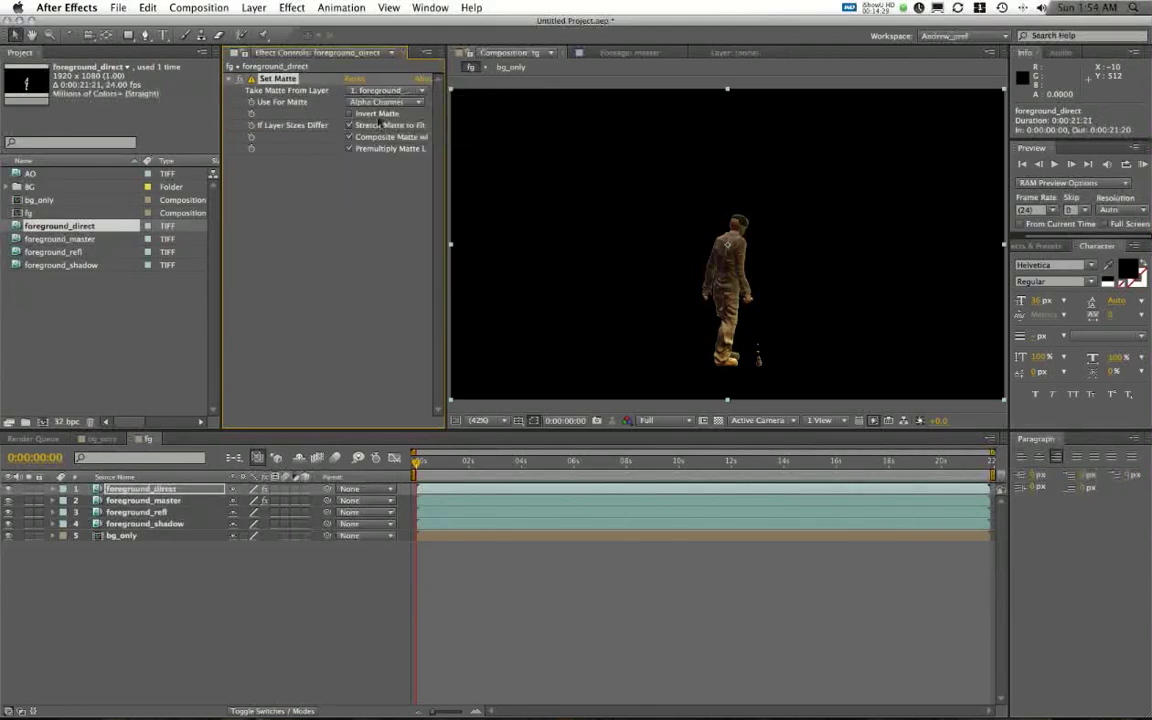
left_click(384, 102)
left_click(375, 139)
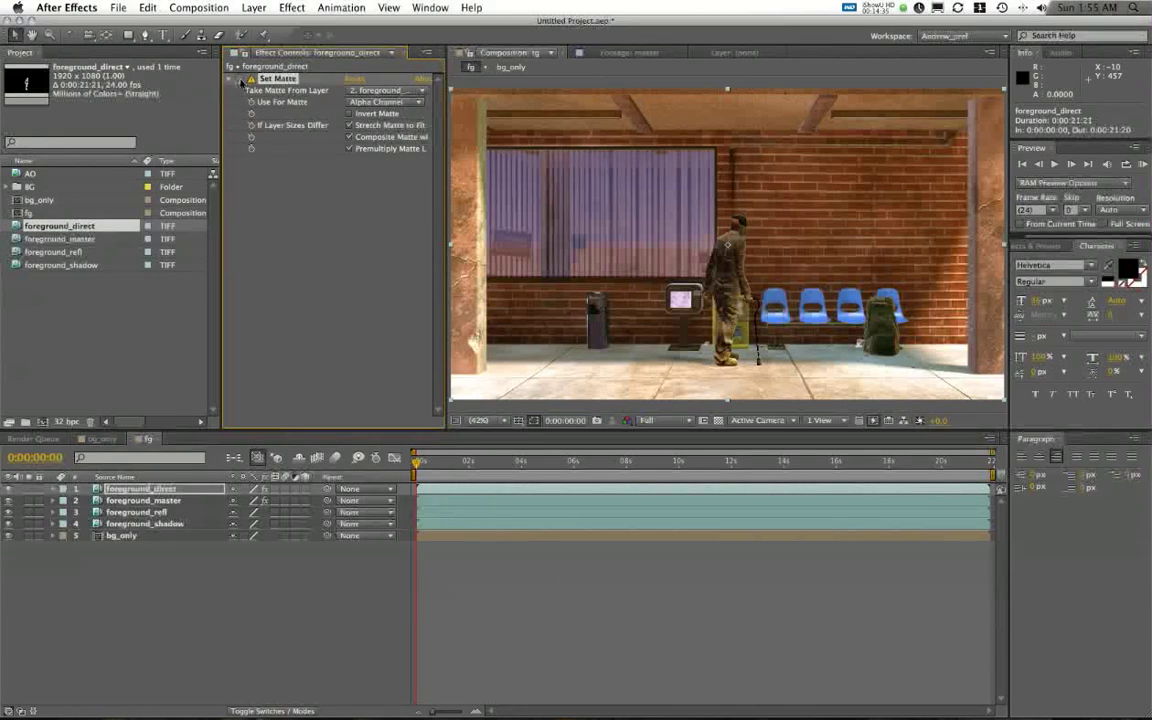
Compare foreground_direct with Set Matte off and on, and review the effect's matte layer and channel options without changing them.
left_click(240, 79)
left_click(240, 79)
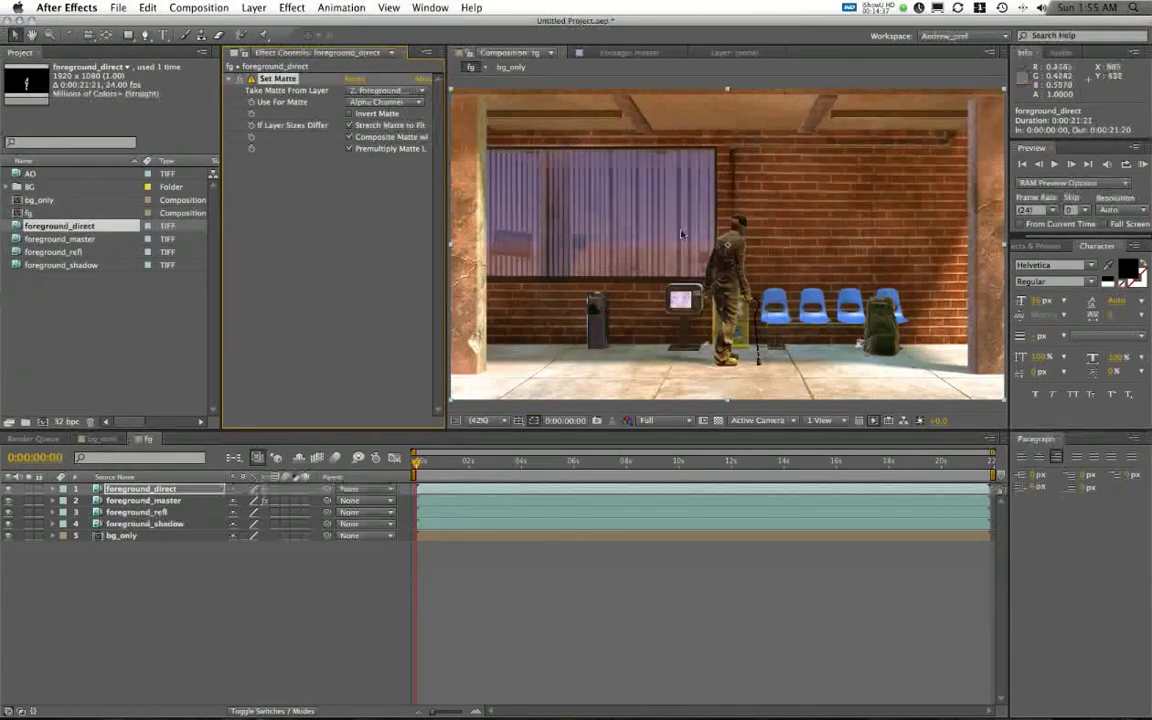
left_click(147, 501)
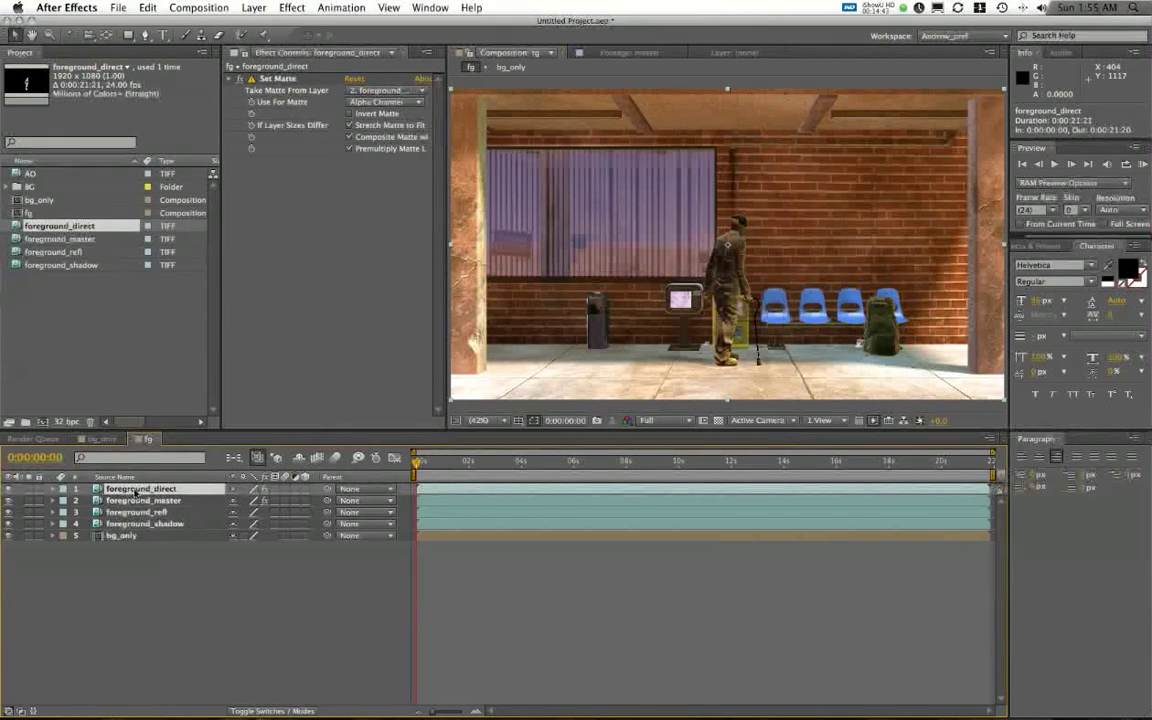
left_click(292, 7)
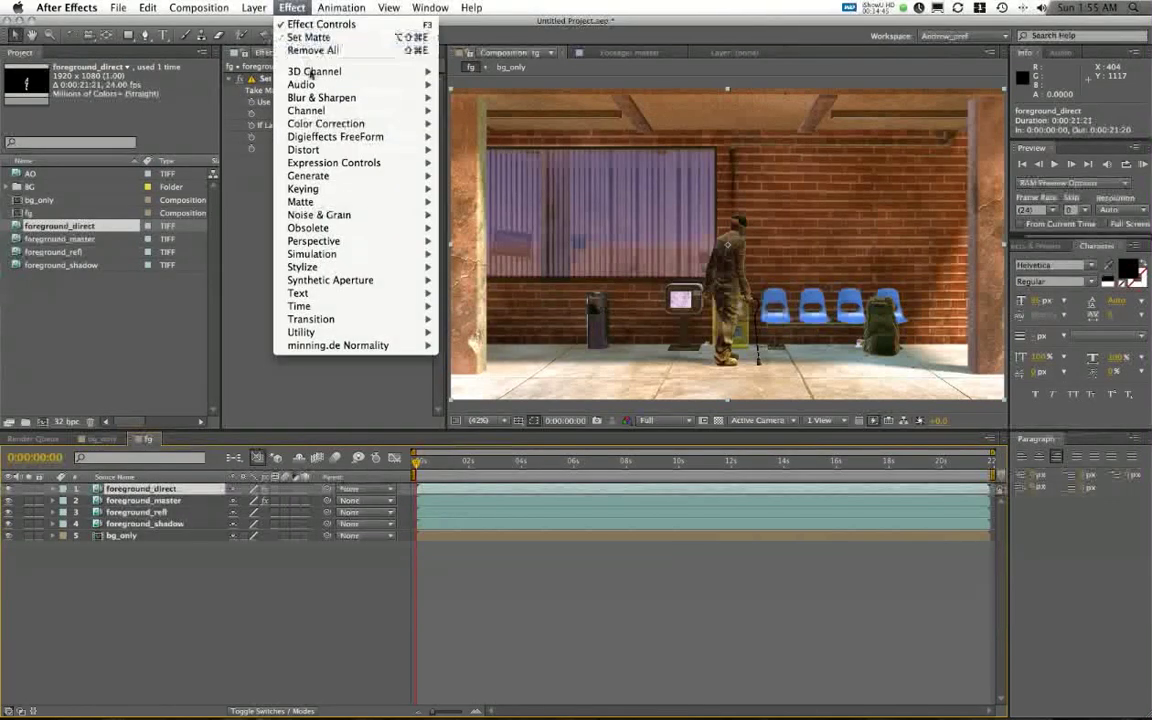
mouse_move(326, 112)
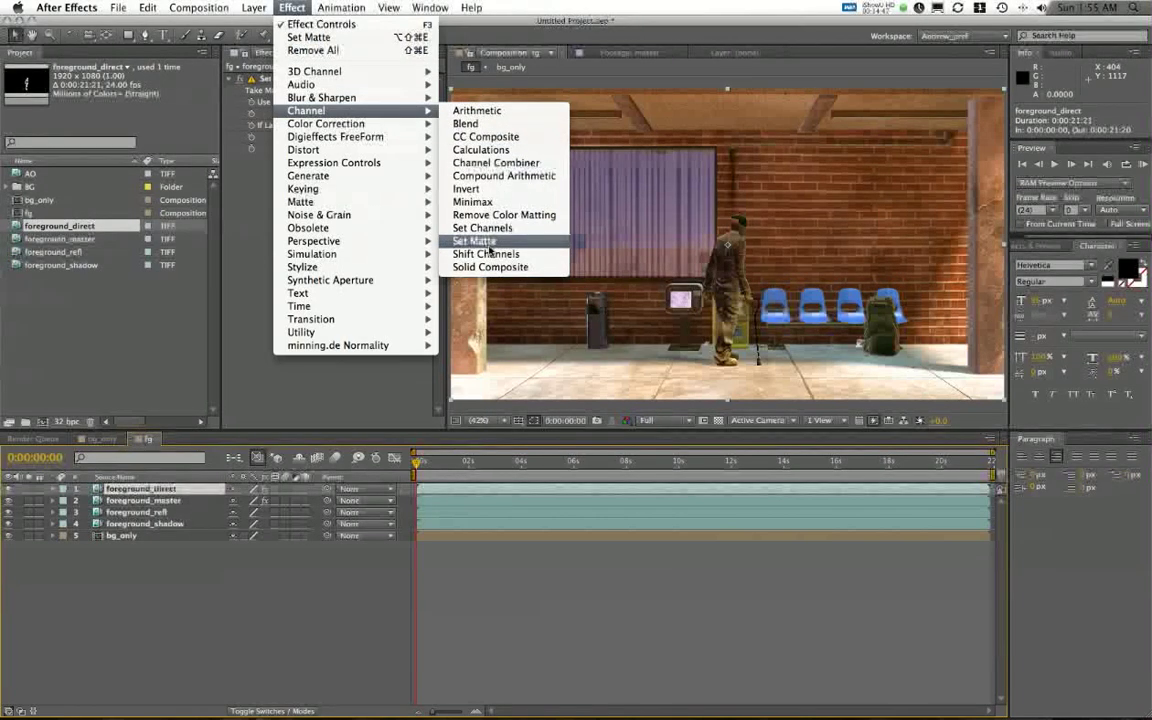
left_click(292, 7)
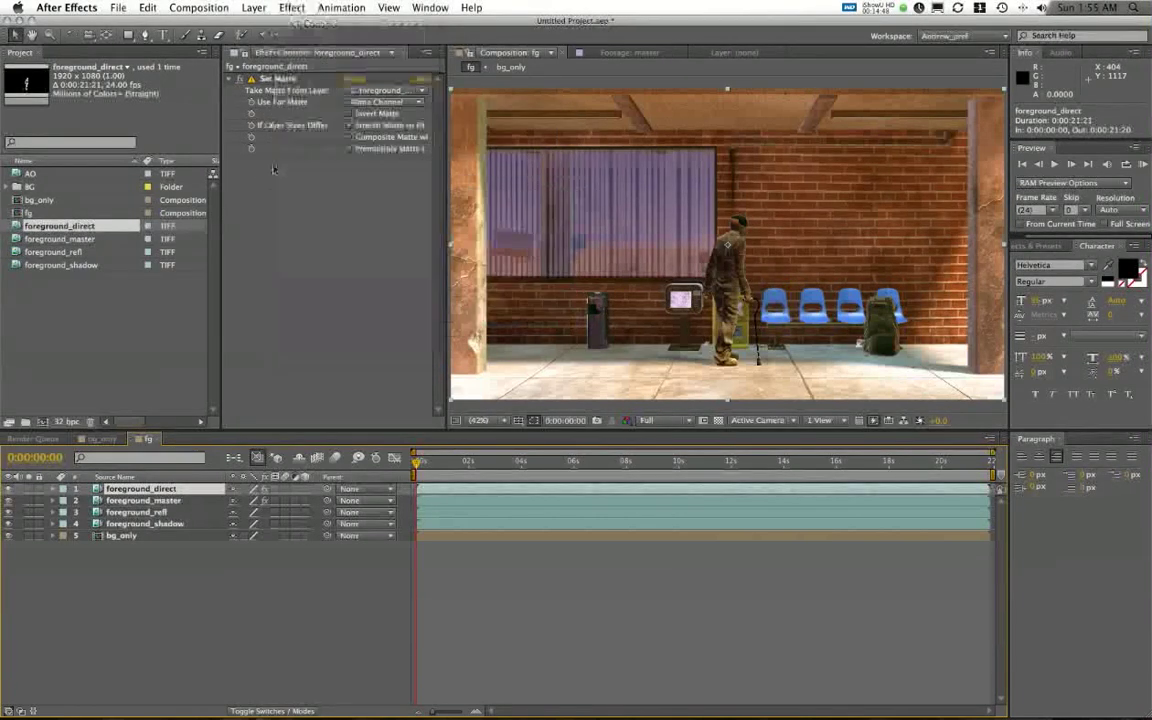
left_click(362, 92)
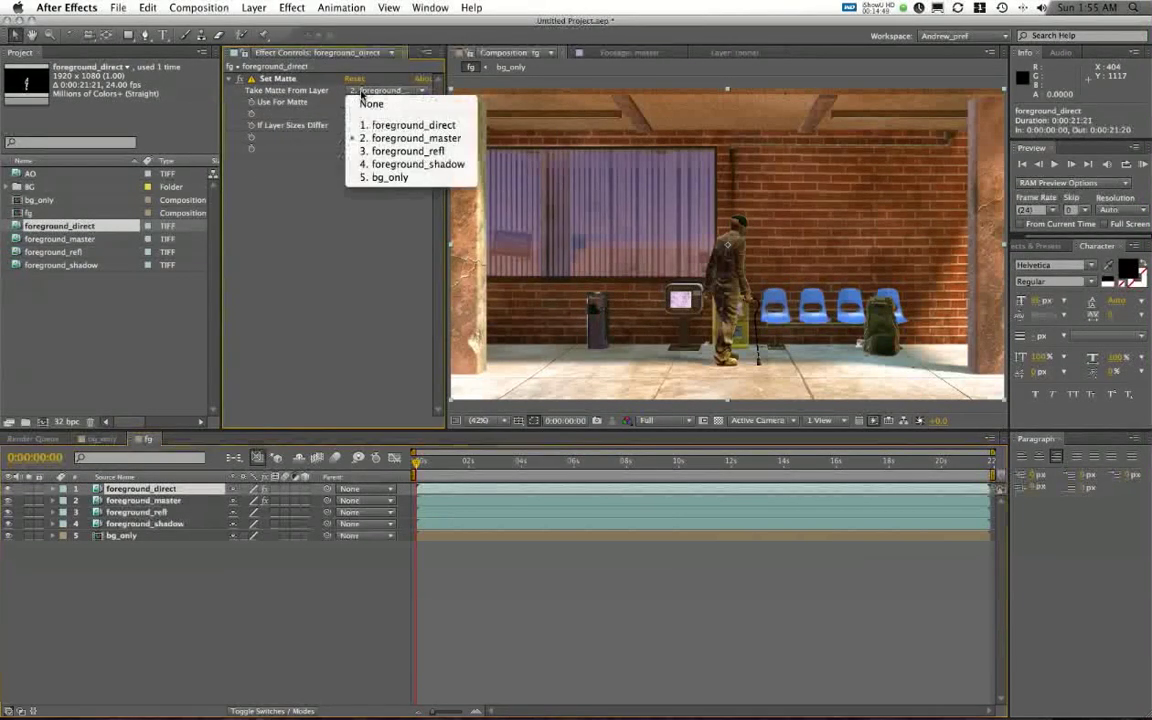
left_click(401, 139)
left_click(385, 102)
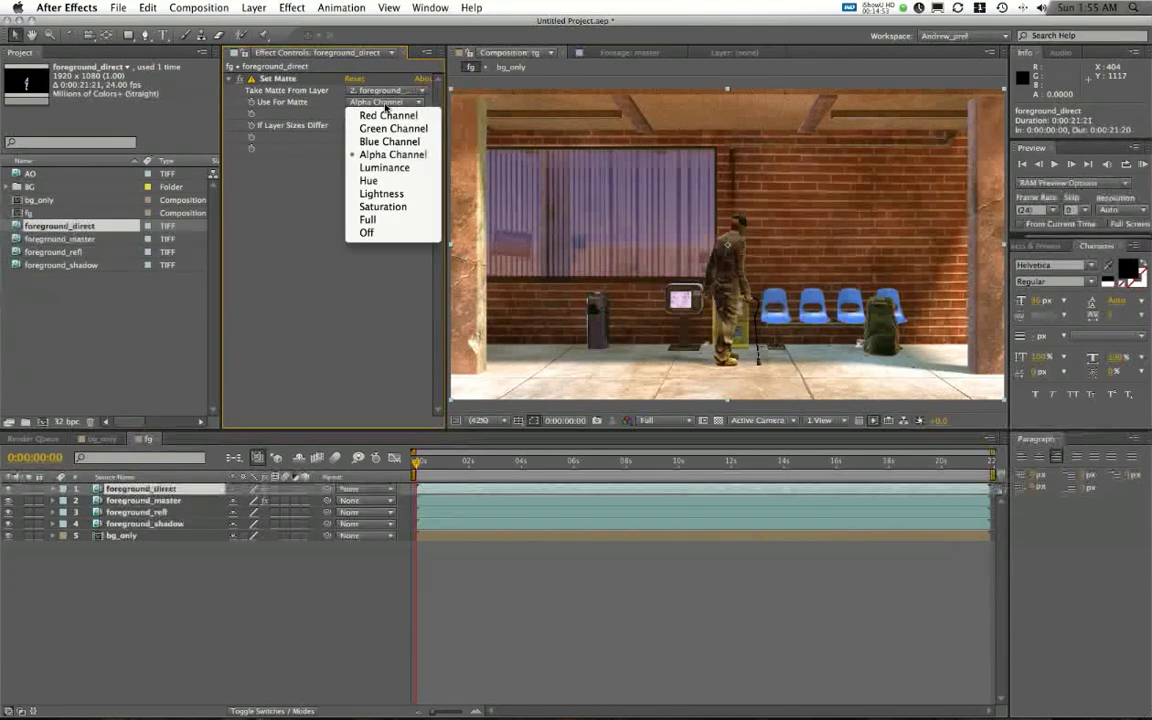
left_click(298, 164)
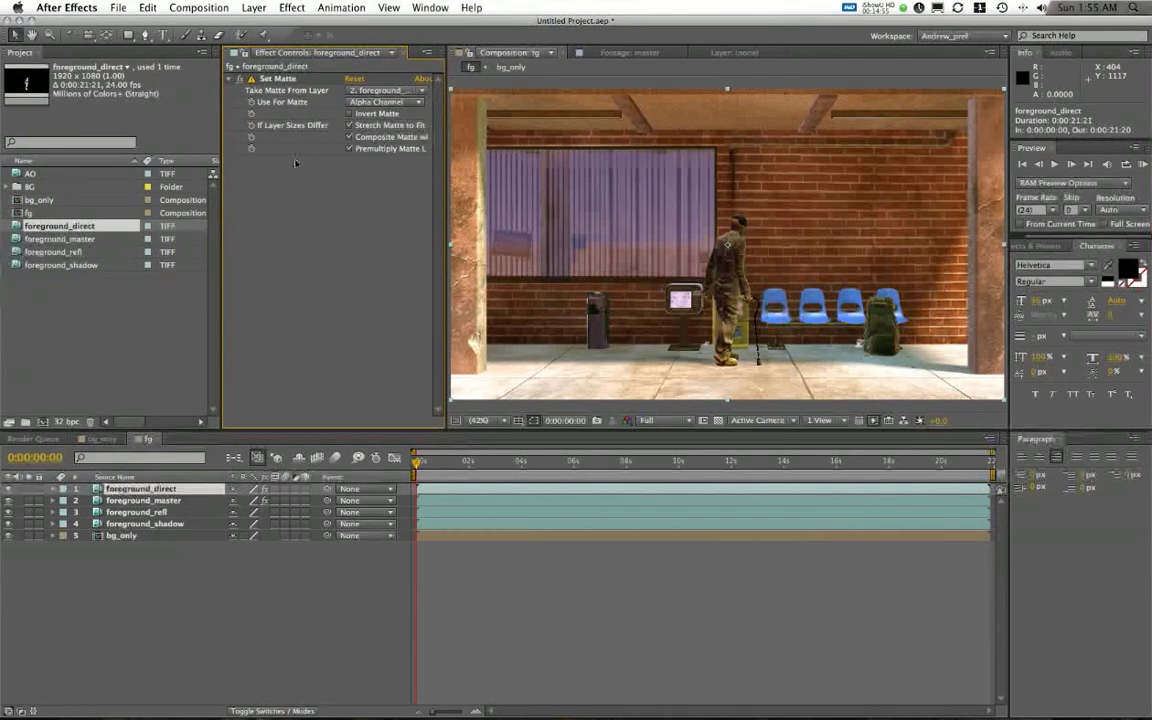
Set foreground_direct's opacity to 60% and collapse the layer's properties.
left_click(52, 489)
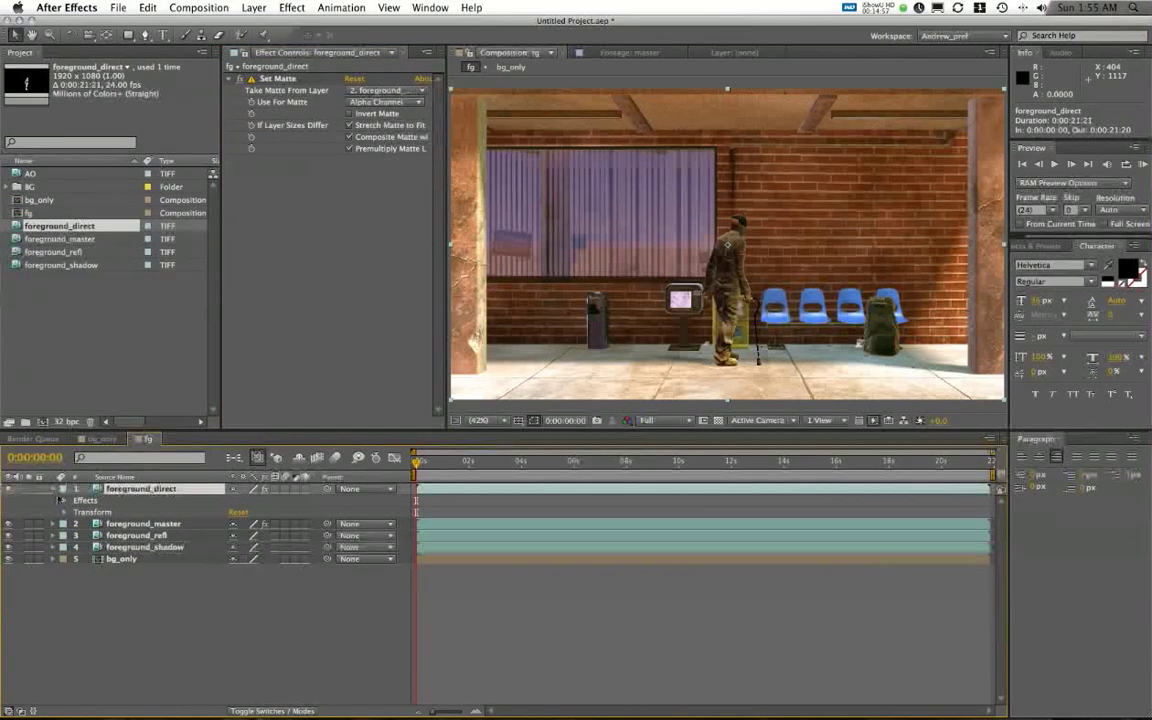
left_click(65, 512)
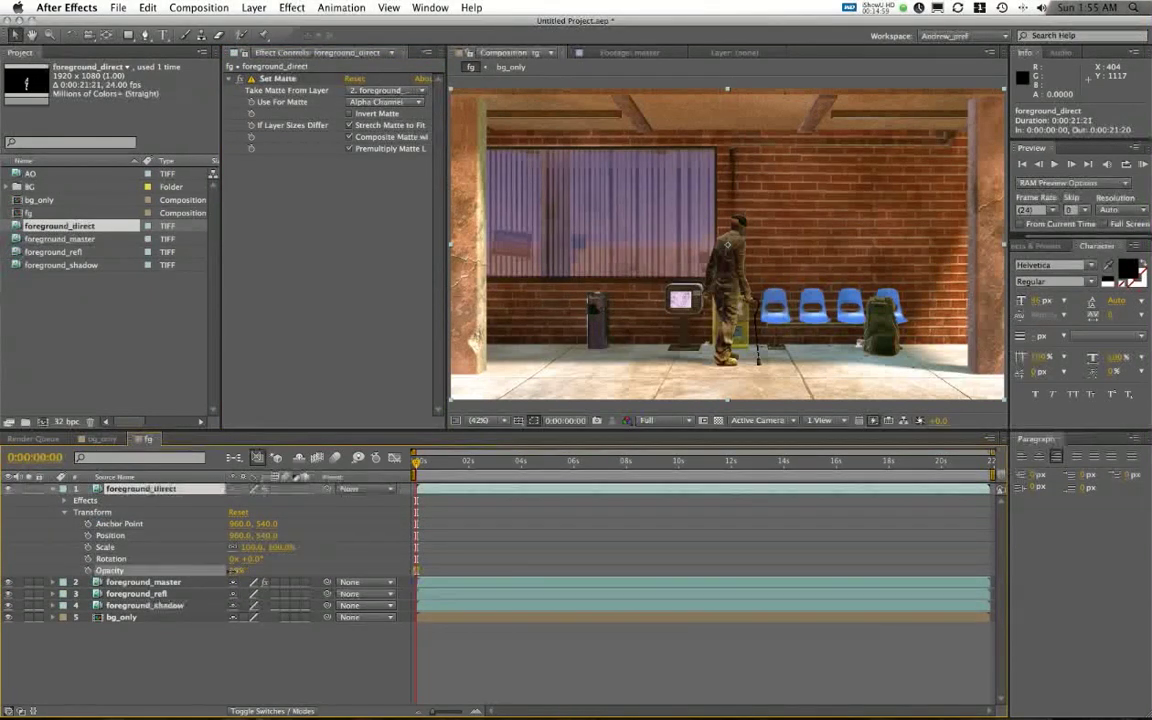
left_click_drag(237, 570, 273, 574)
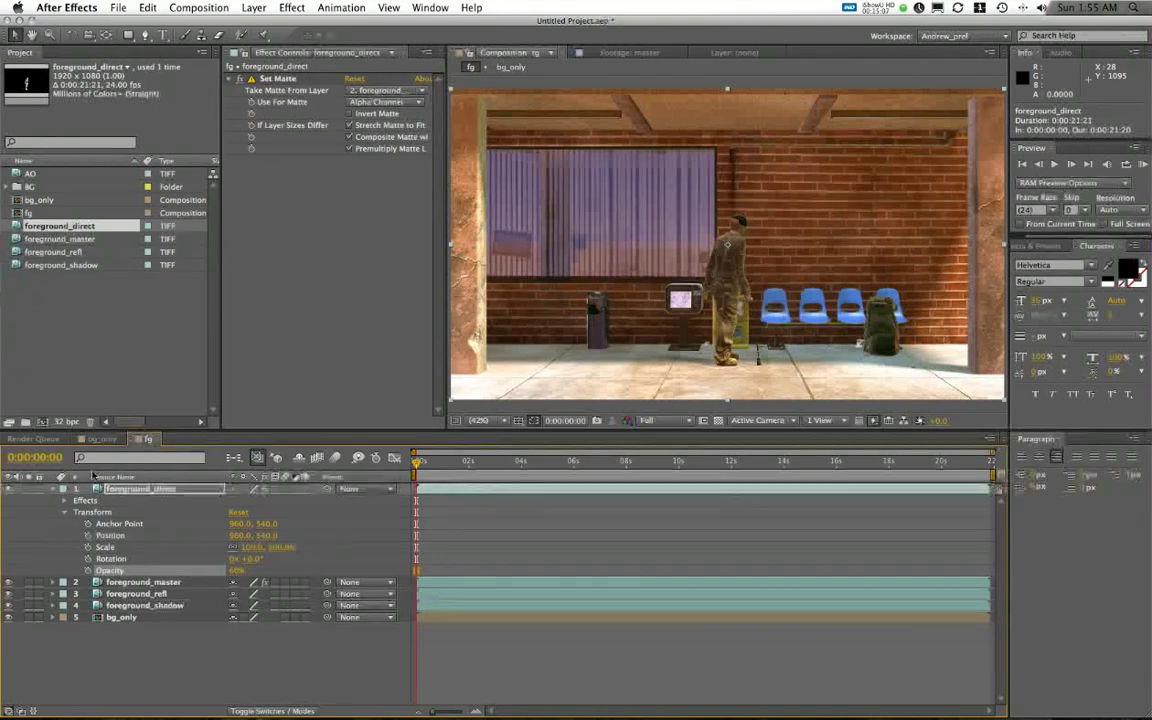
left_click(53, 489)
left_click(306, 645)
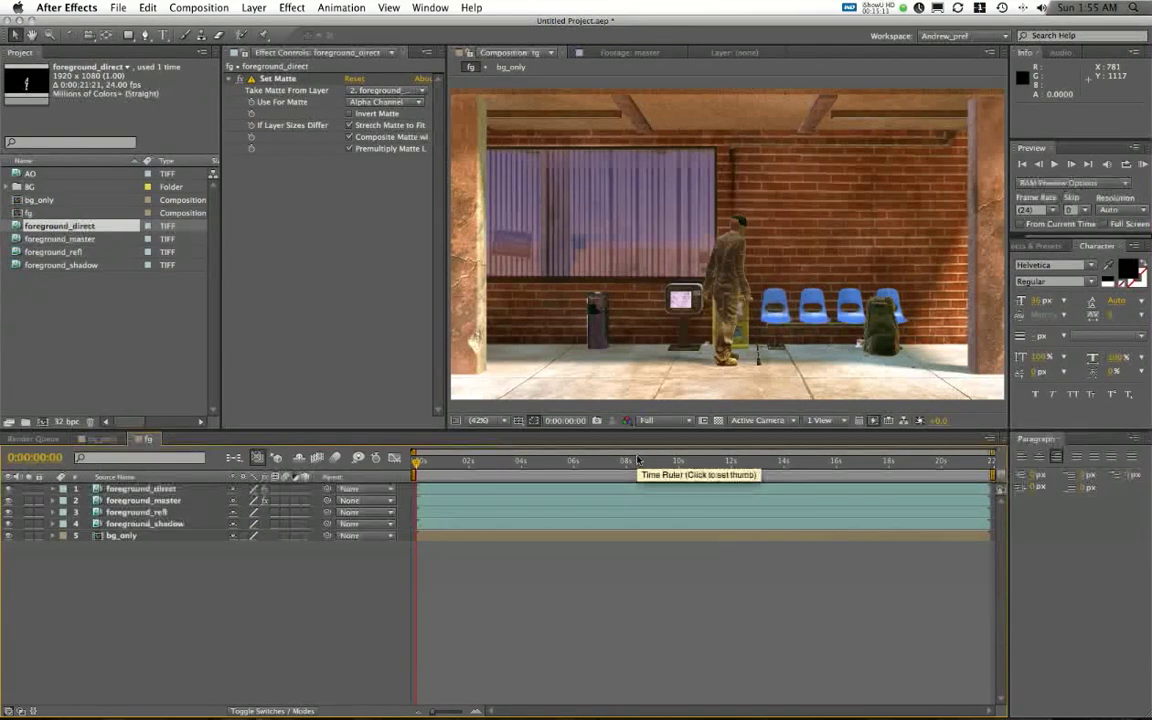
Add the AO pass to fg as the topmost layer and set its blending mode to Multiply.
left_click(137, 281)
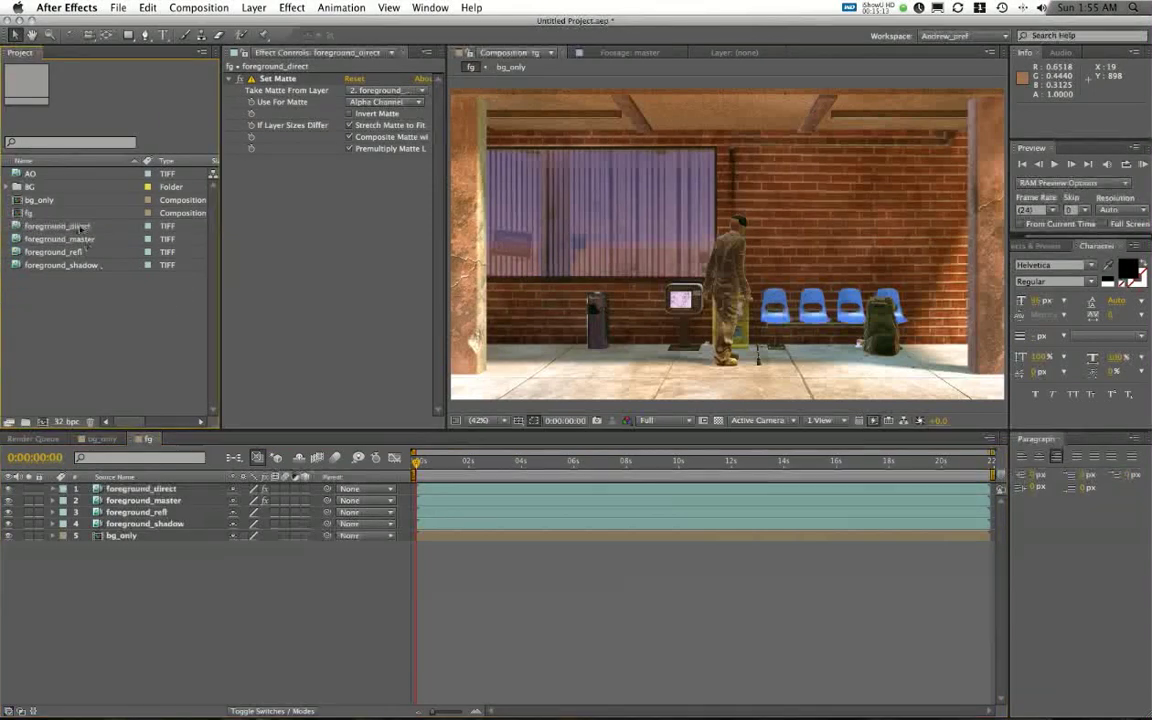
left_click(28, 174)
left_click_drag(30, 176, 112, 487)
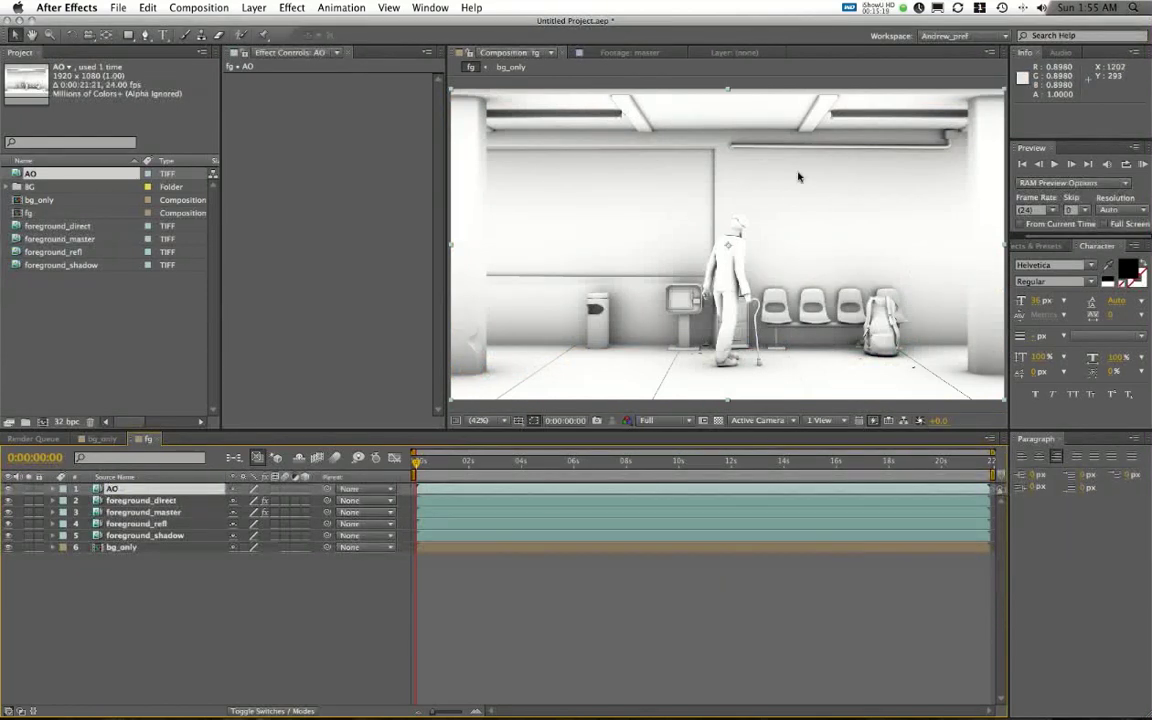
right_click(785, 196)
mouse_move(867, 322)
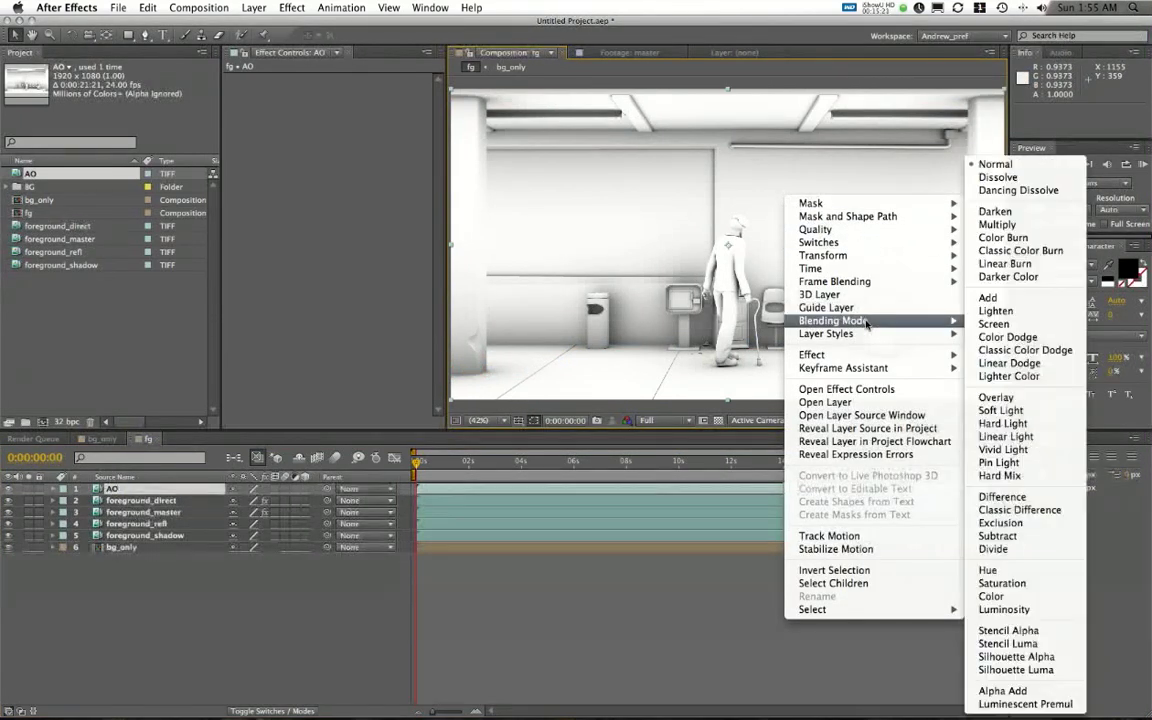
left_click(997, 224)
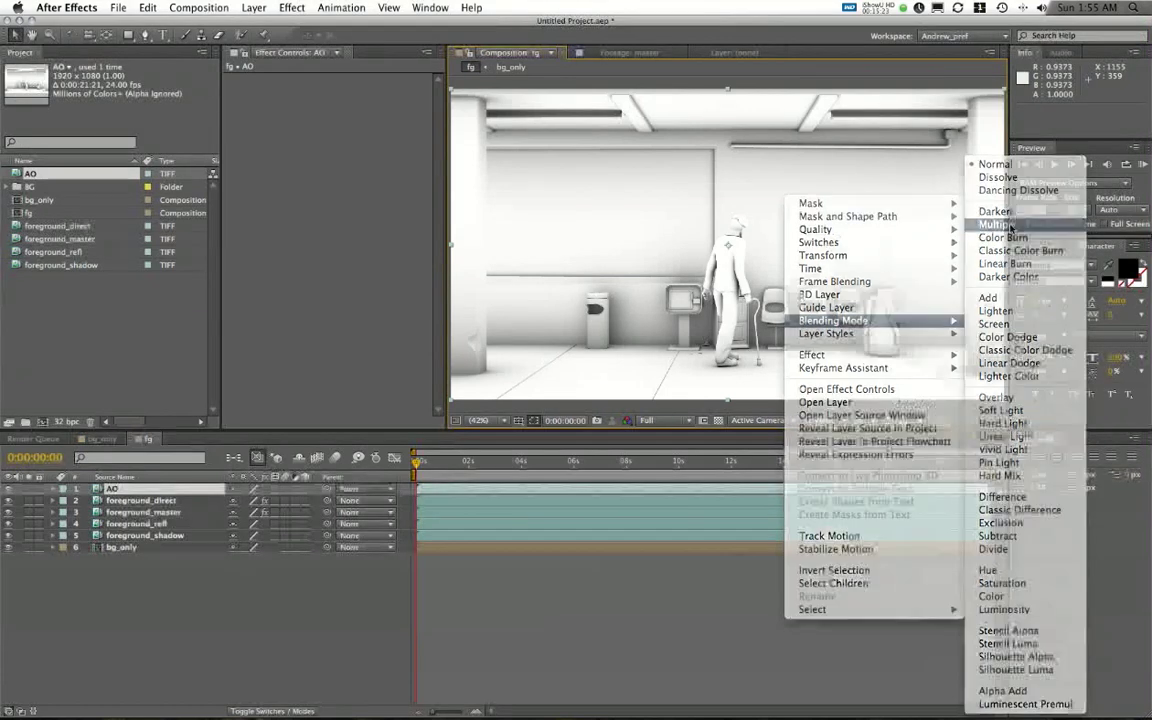
left_click(551, 608)
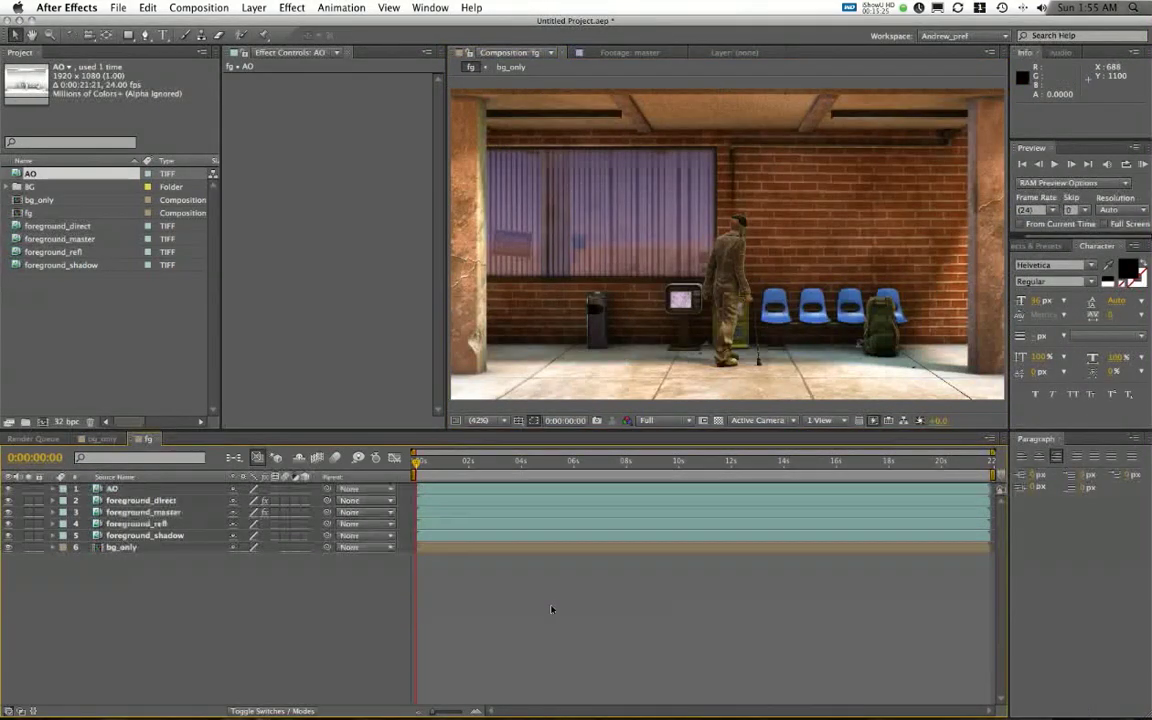
Compare the composite with the AO layer off and on, leaving it on.
left_click(9, 490)
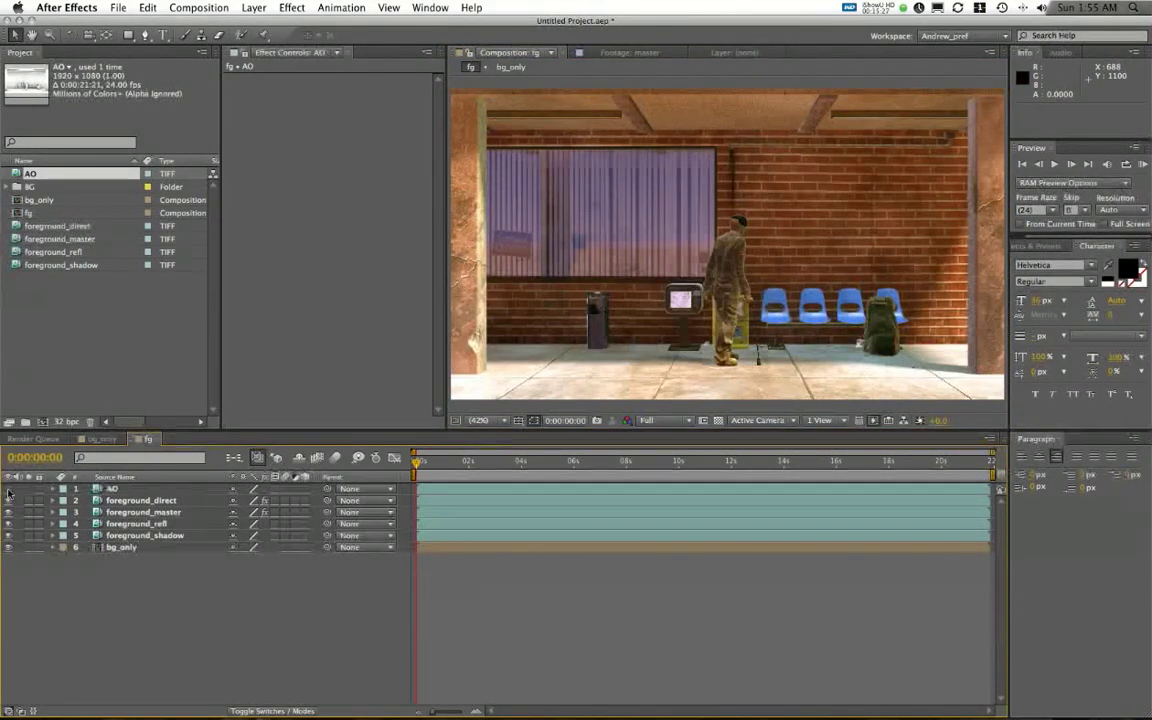
left_click(9, 490)
left_click(9, 490)
left_click(9, 490)
Lower the AO layer's opacity somewhat to soften the occlusion shading, and collapse its properties.
left_click(114, 488)
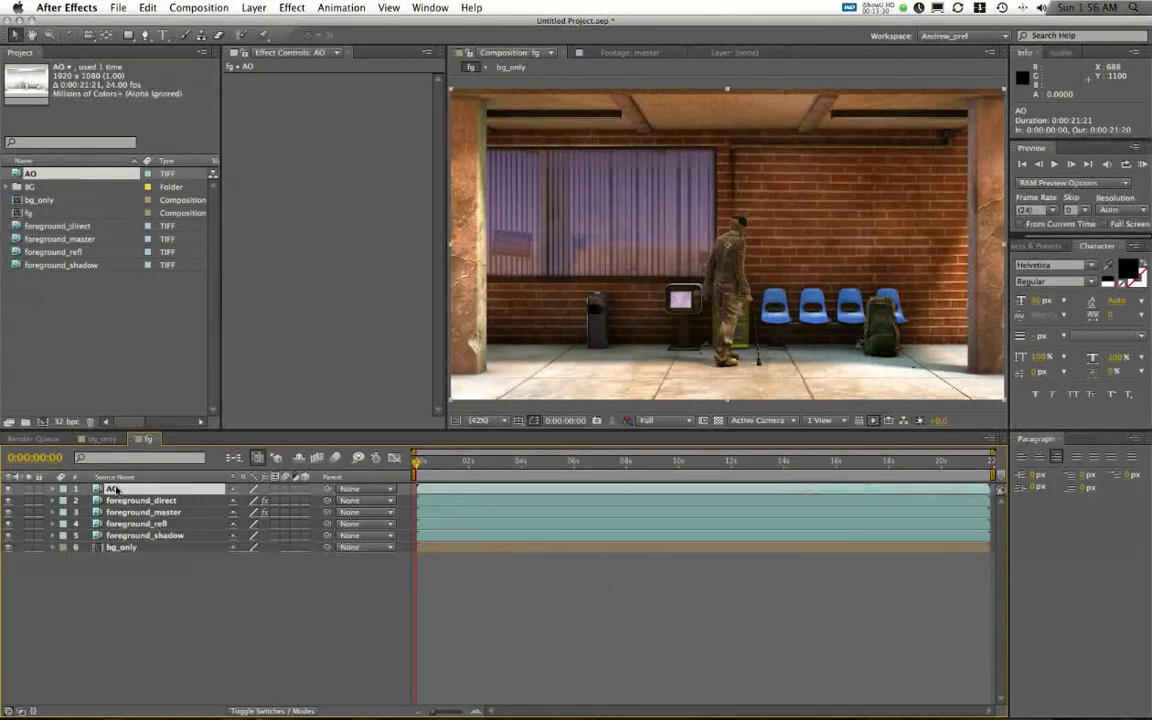
left_click(54, 488)
left_click(64, 500)
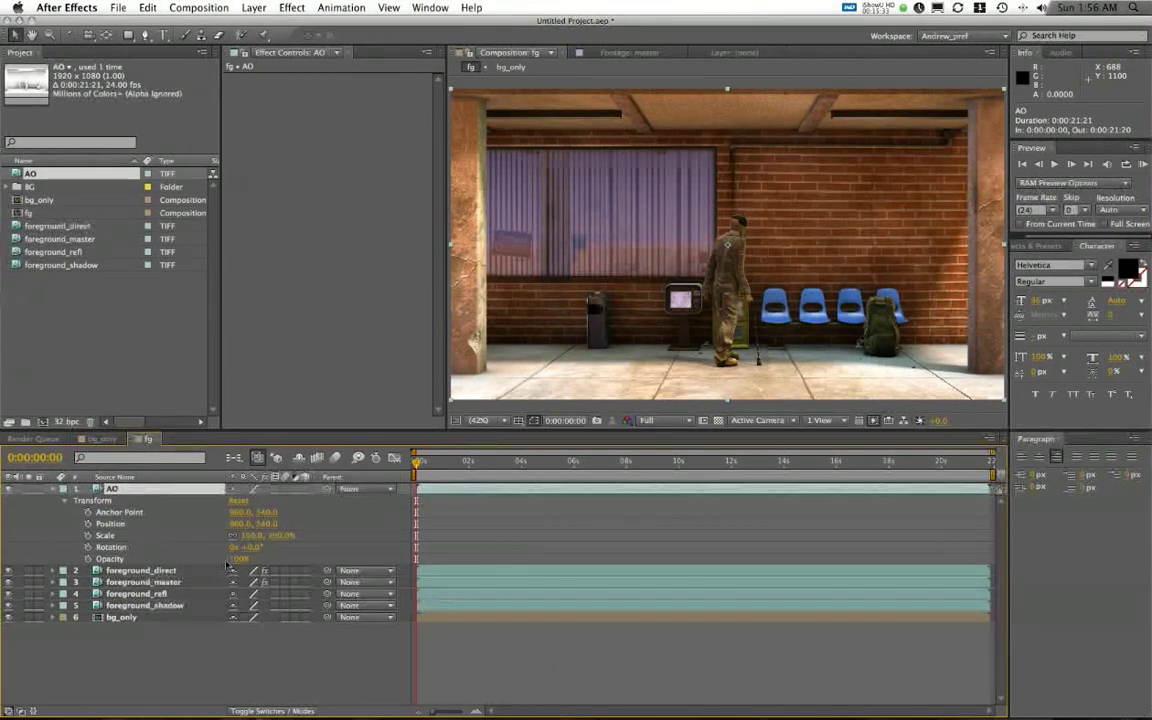
left_click_drag(236, 558, 224, 560)
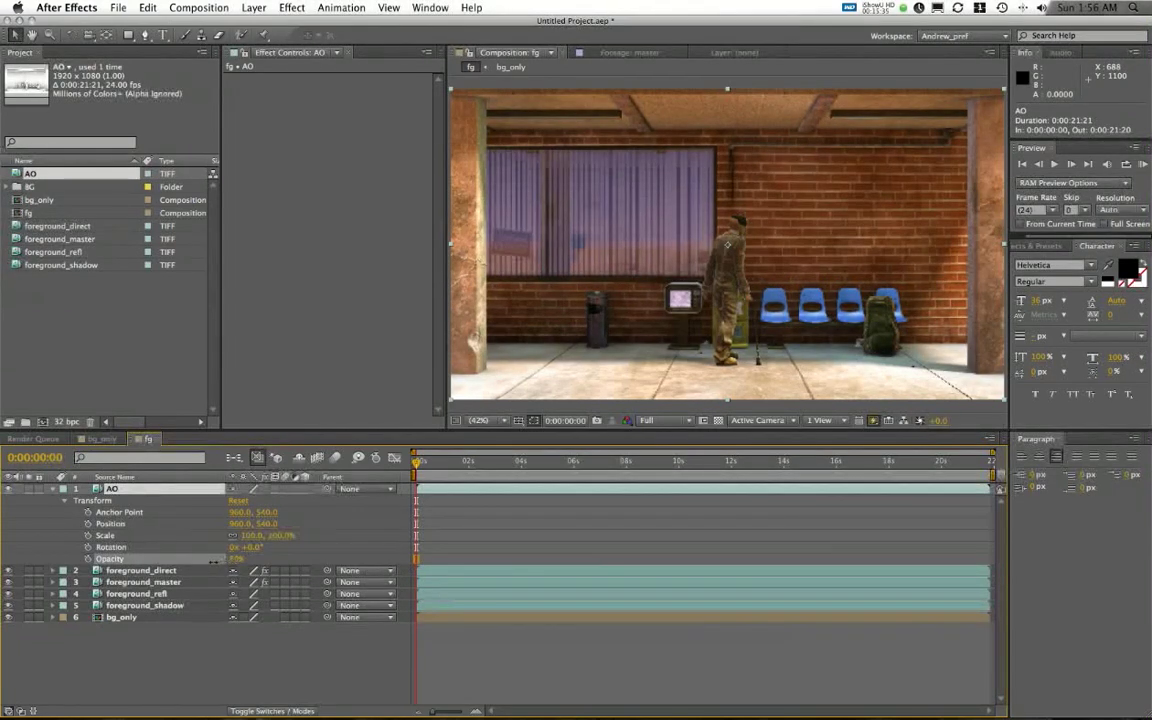
left_click(185, 693)
left_click(53, 489)
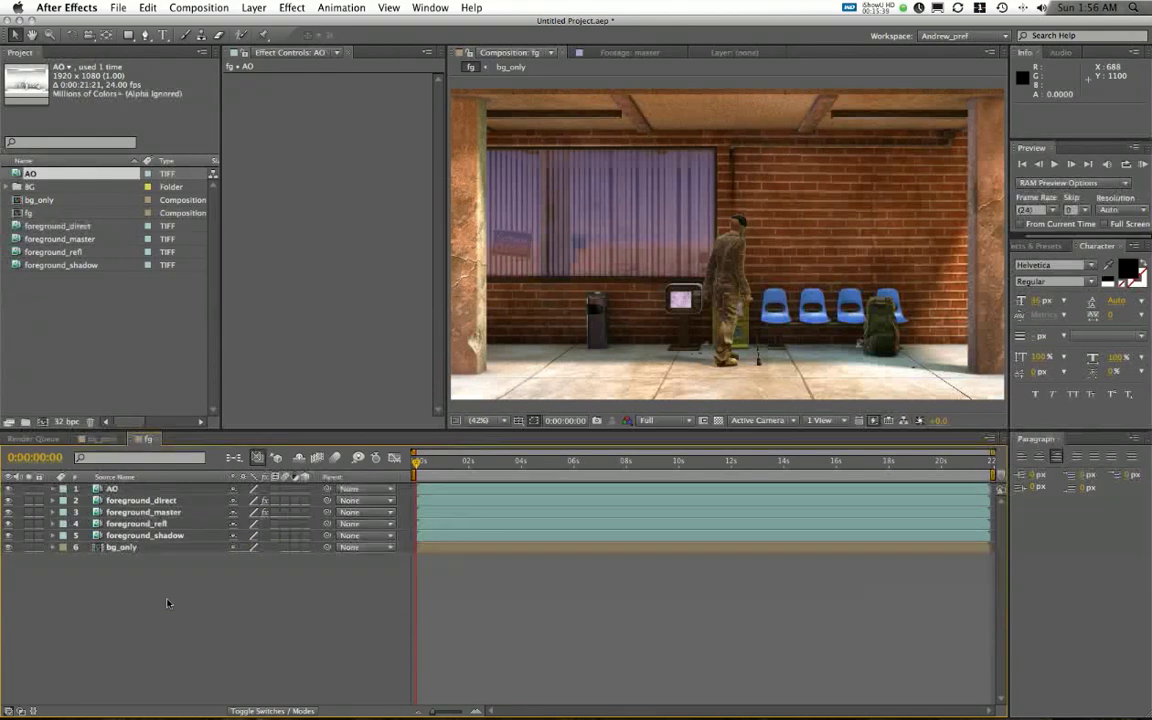